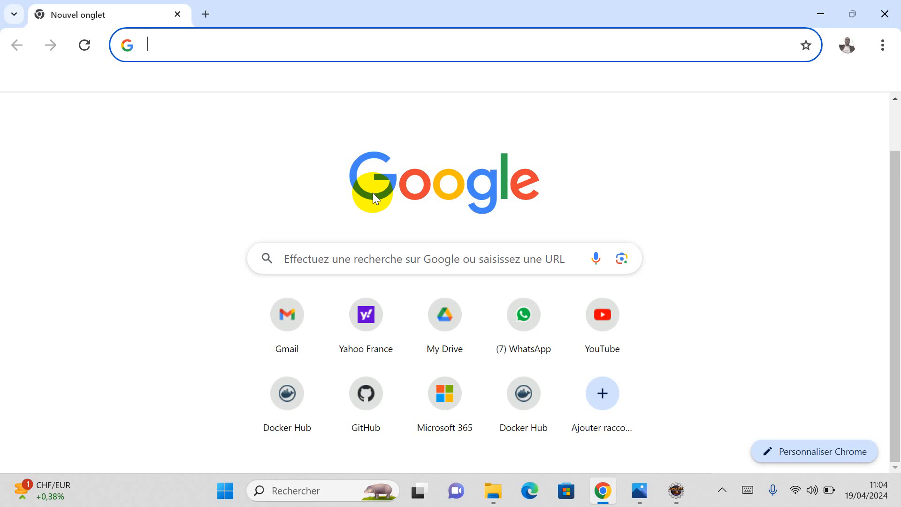
Step: Search Google for 'download tomcat' from the Chrome address bar
text(deo)
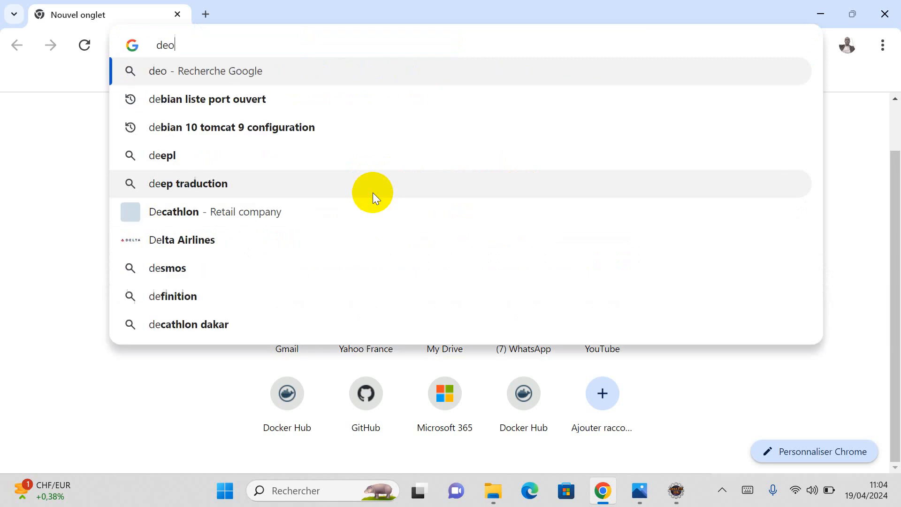
key(BackSpace)
key(BackSpace)
text(o)
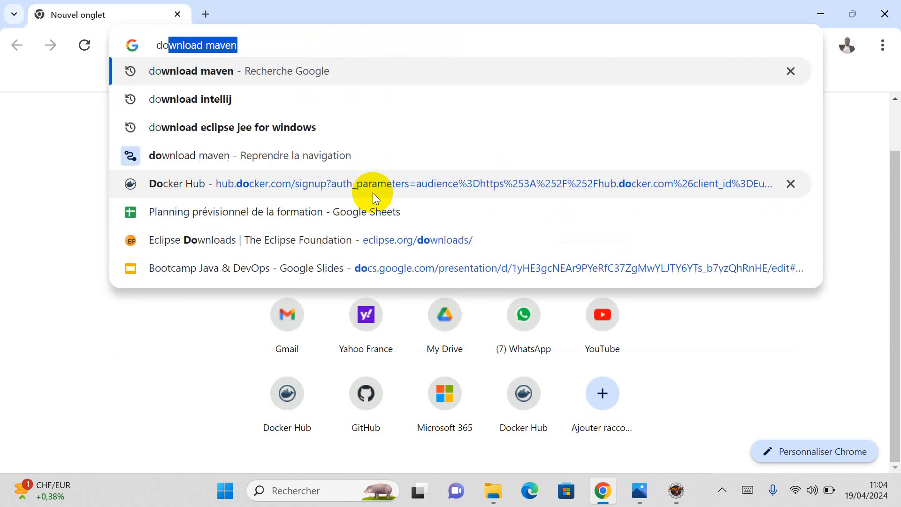
text(wnload mav)
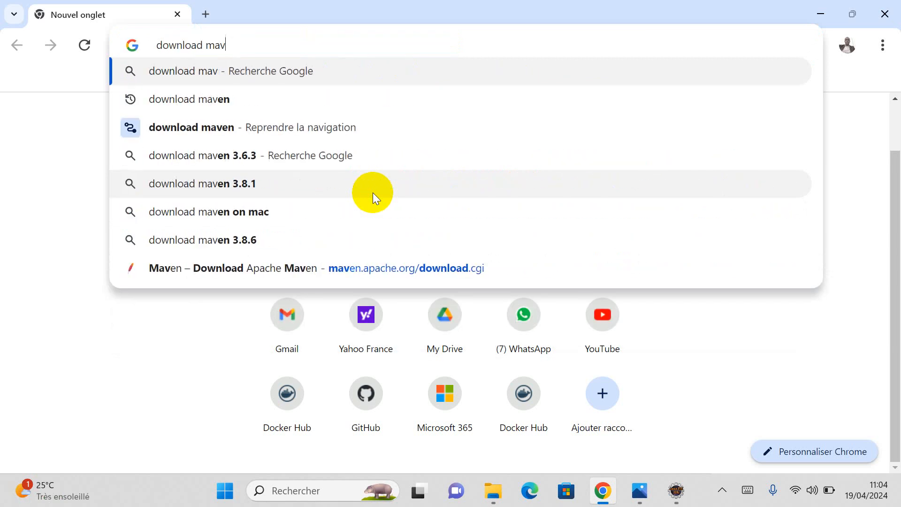
key(BackSpace)
key(BackSpace)
key(BackSpace)
text(tomcq)
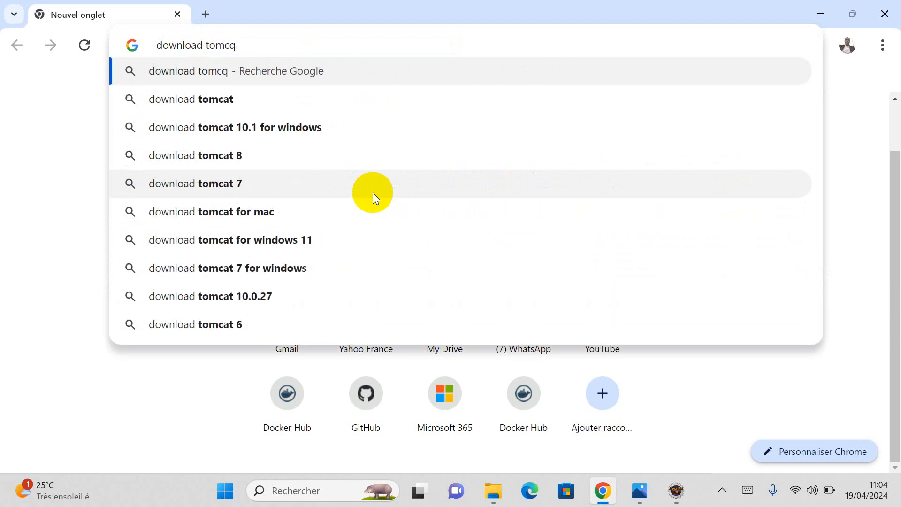
key(BackSpace)
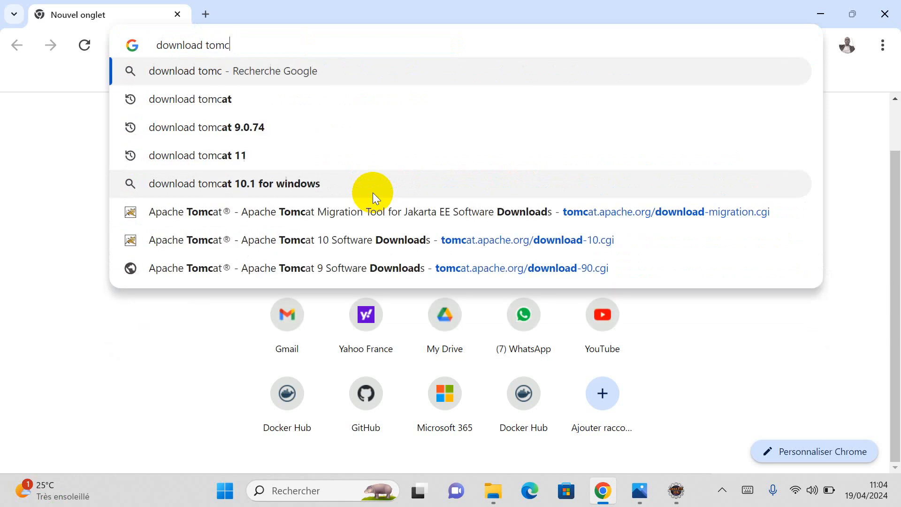
text(at)
key(Return)
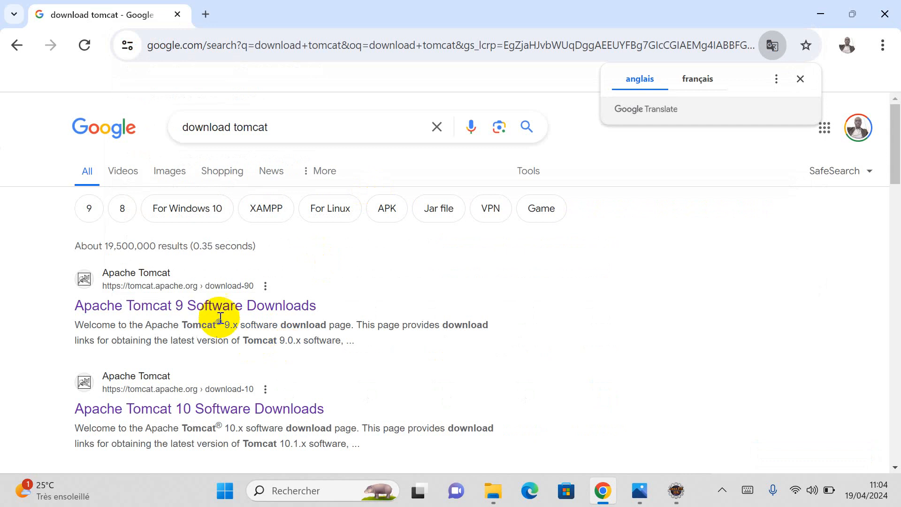
Step: Open the Apache Tomcat 9 Software Downloads result in a new tab and scroll to the 9.0.88 binaries
right_click(165, 305)
click(194, 169)
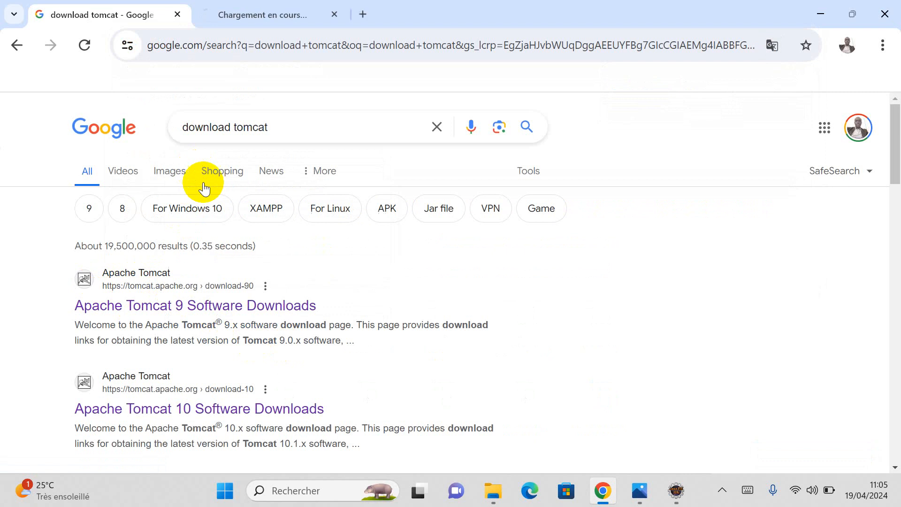
click(267, 15)
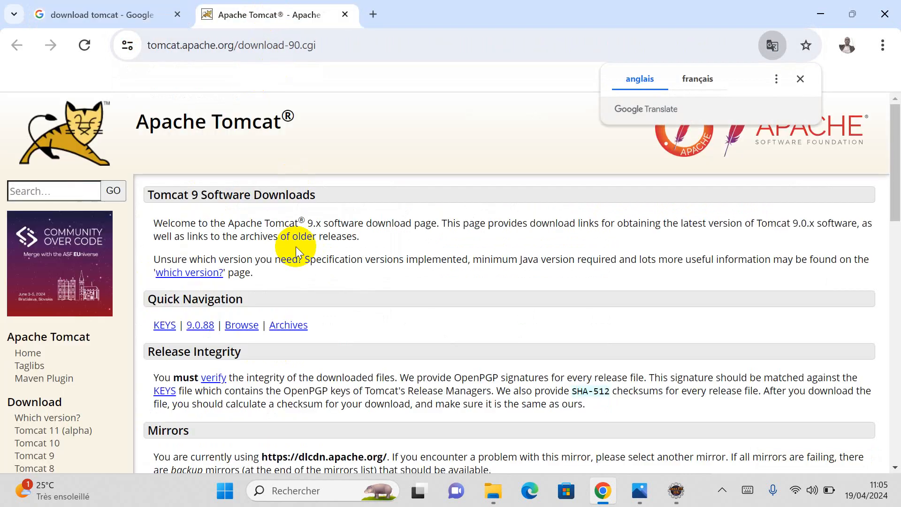
scroll(353, 326, down, 4)
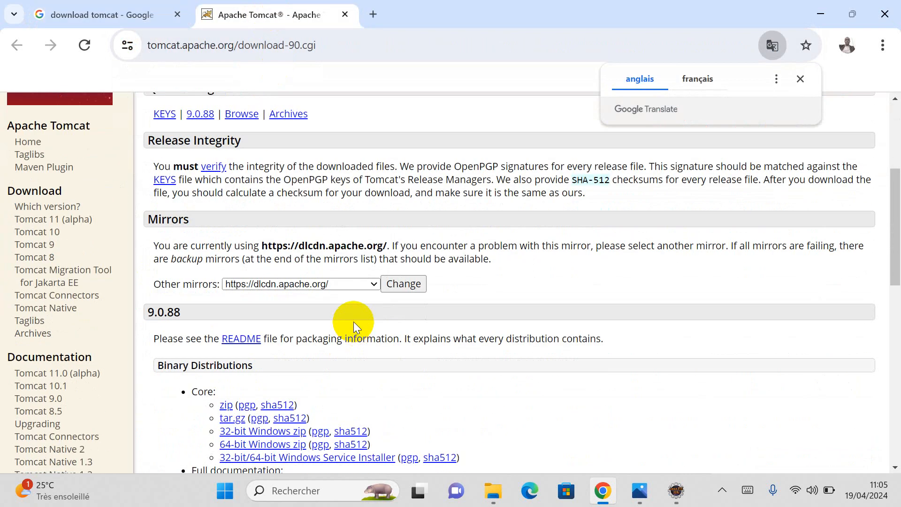
scroll(347, 328, down, 3)
scroll(203, 309, up, 3)
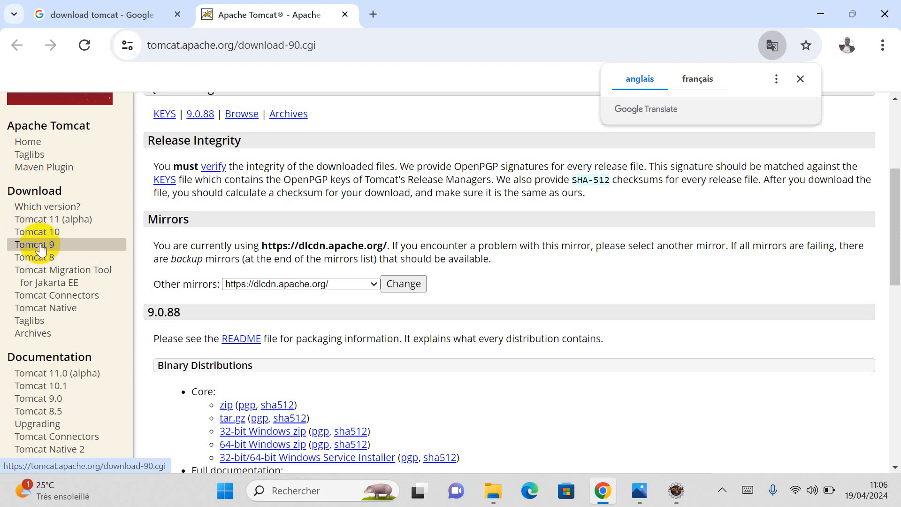
click(40, 251)
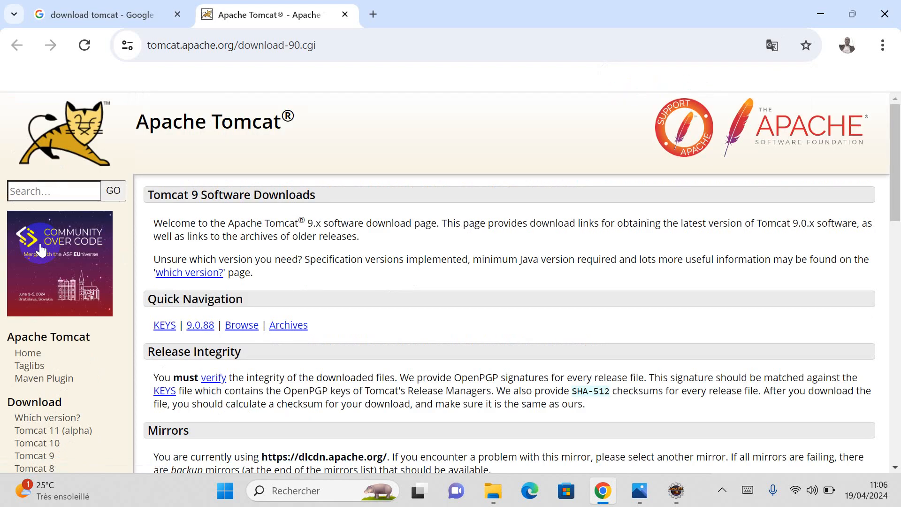
scroll(73, 284, down, 5)
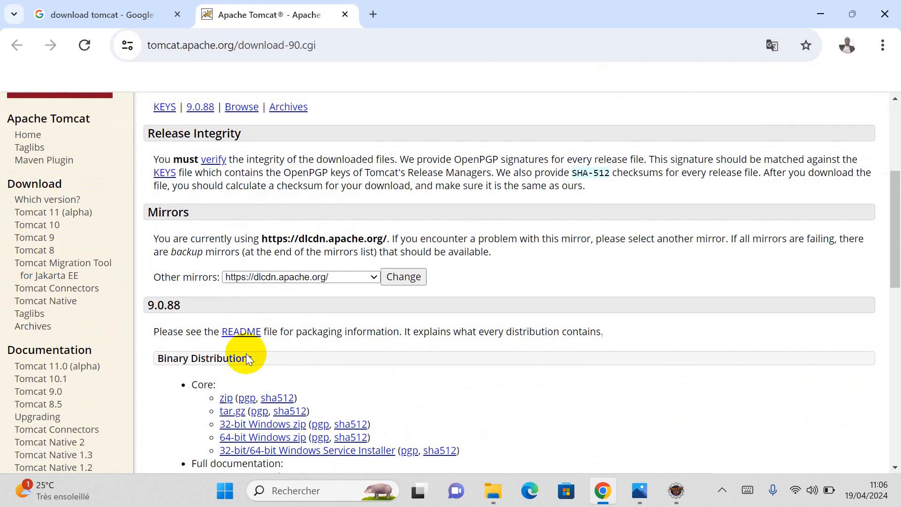
scroll(164, 283, down, 3)
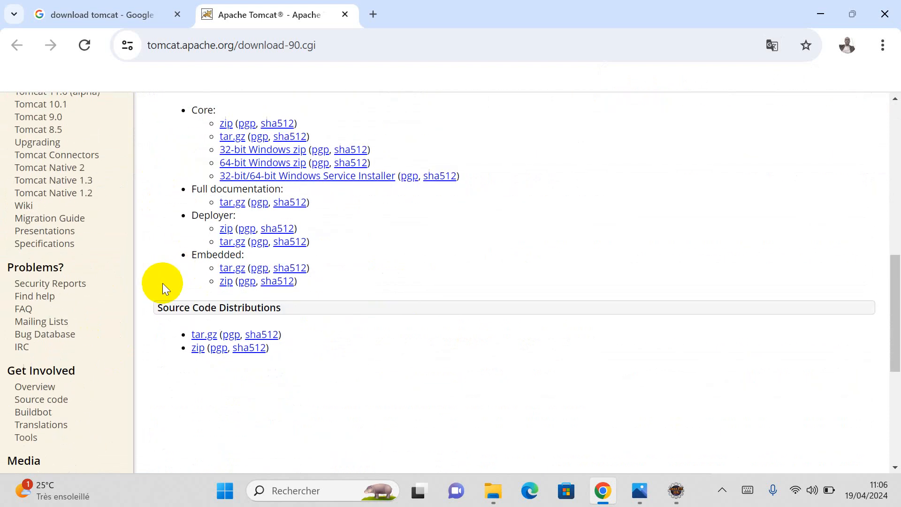
scroll(166, 252, up, 4)
scroll(185, 258, up, 3)
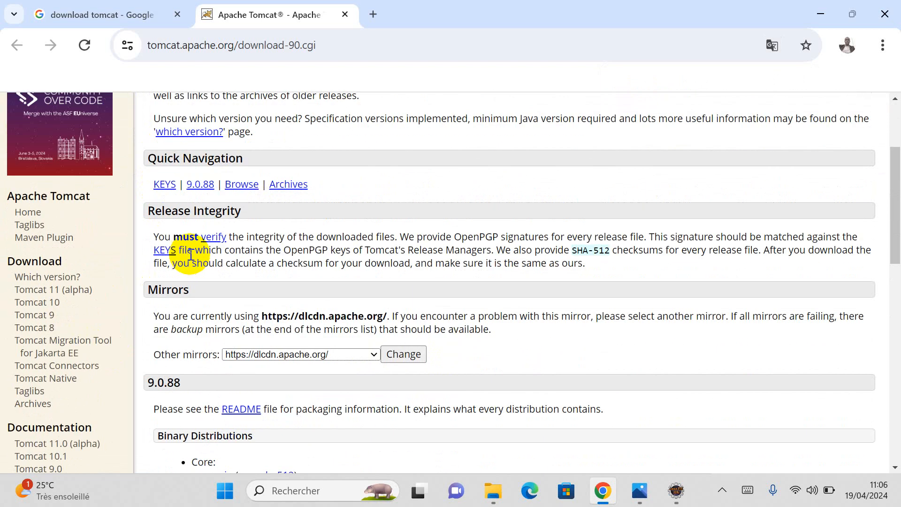
scroll(185, 360, down, 1)
scroll(186, 360, down, 8)
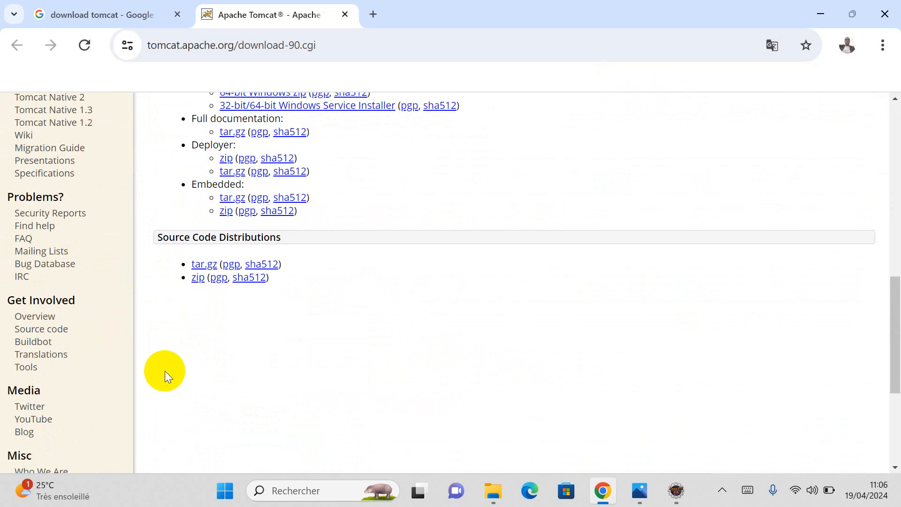
scroll(165, 372, up, 6)
scroll(165, 371, down, 1)
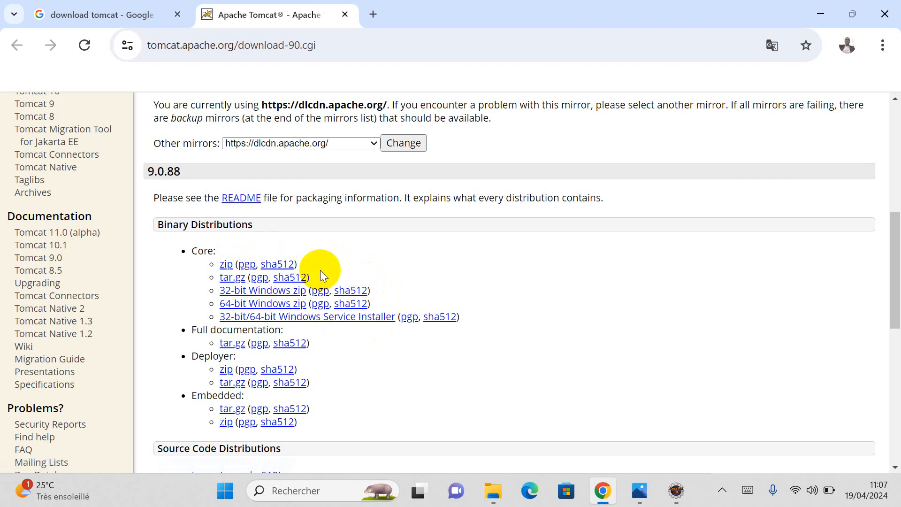
Step: Download the Core apache-tomcat-9.0.88.zip and confirm it in Chrome's downloads list
click(225, 265)
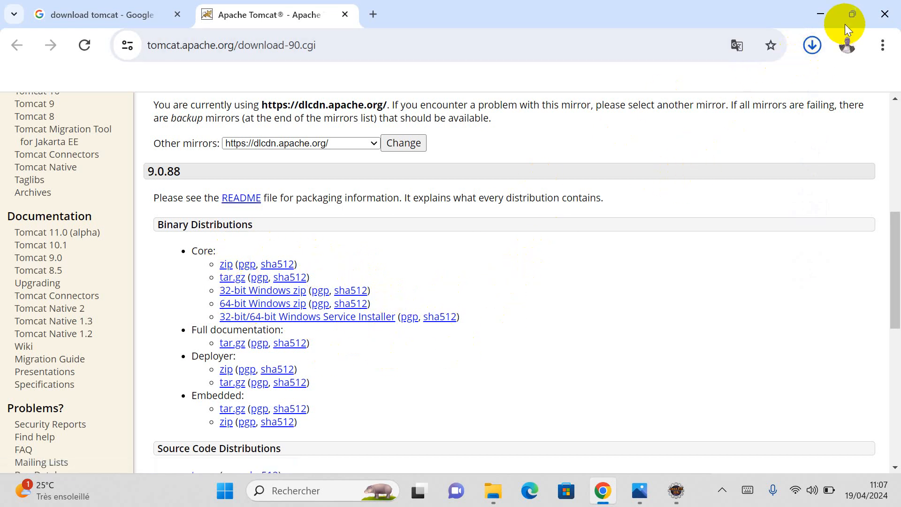
click(813, 45)
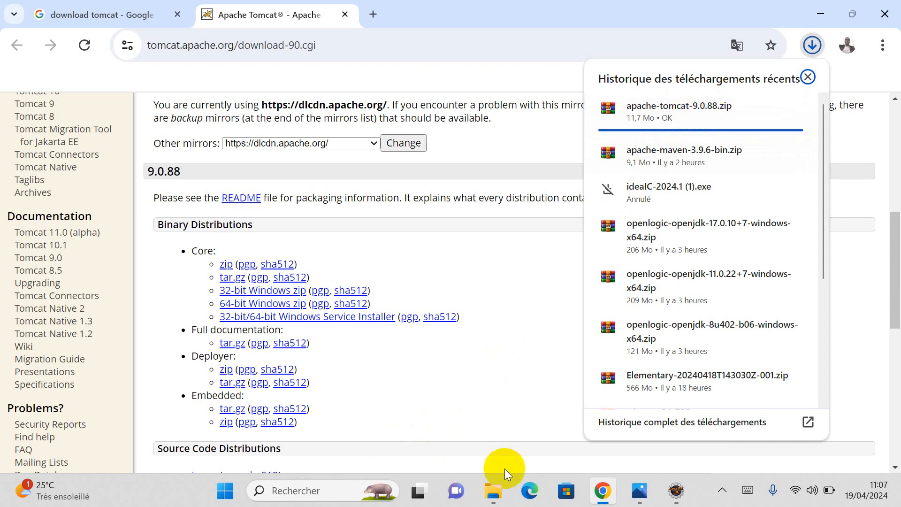
Step: Open the Téléchargements folder and confirm the Tomcat download has finished
mouse_move(493, 495)
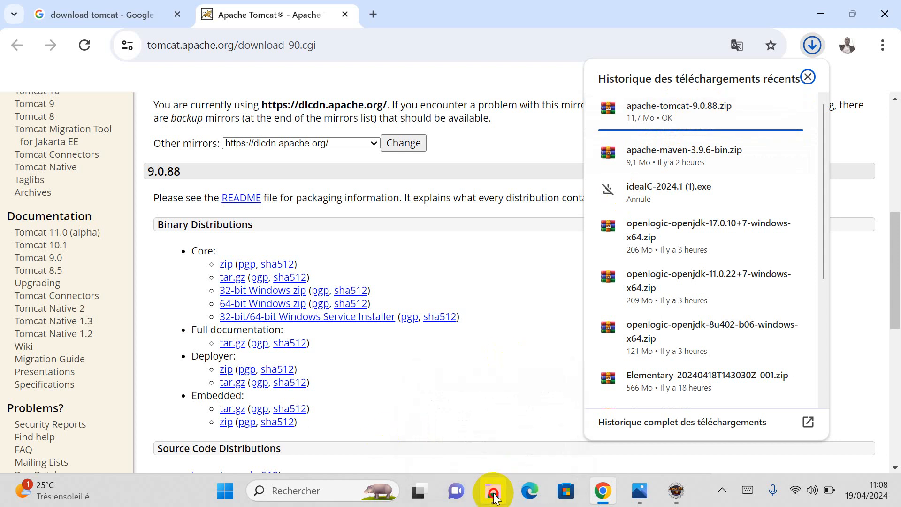
click(493, 491)
click(58, 167)
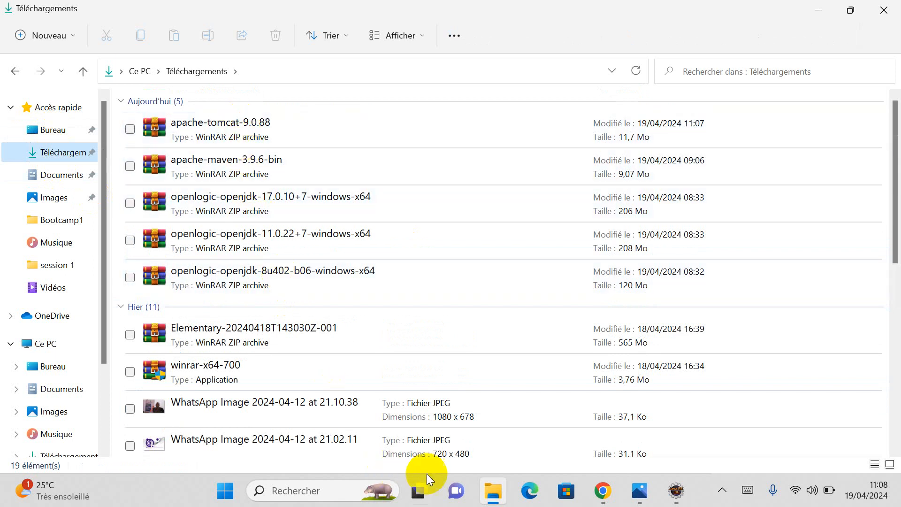
click(602, 490)
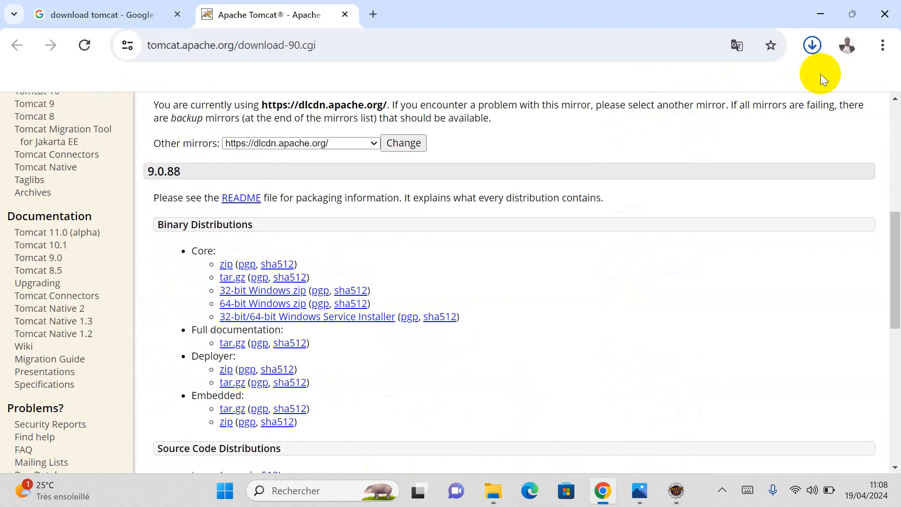
click(809, 49)
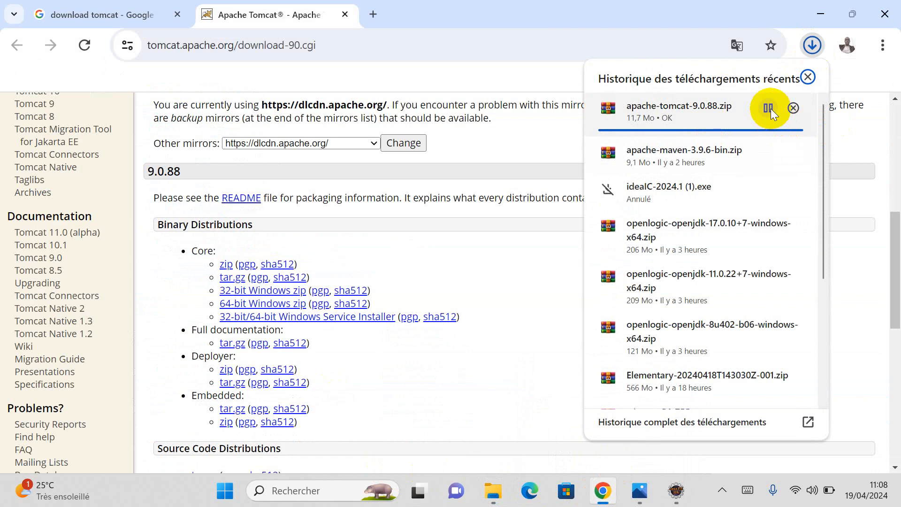
Step: Drag the apache-tomcat-9.0.88 archive toward Documents, then cancel that move
click(493, 493)
click(206, 131)
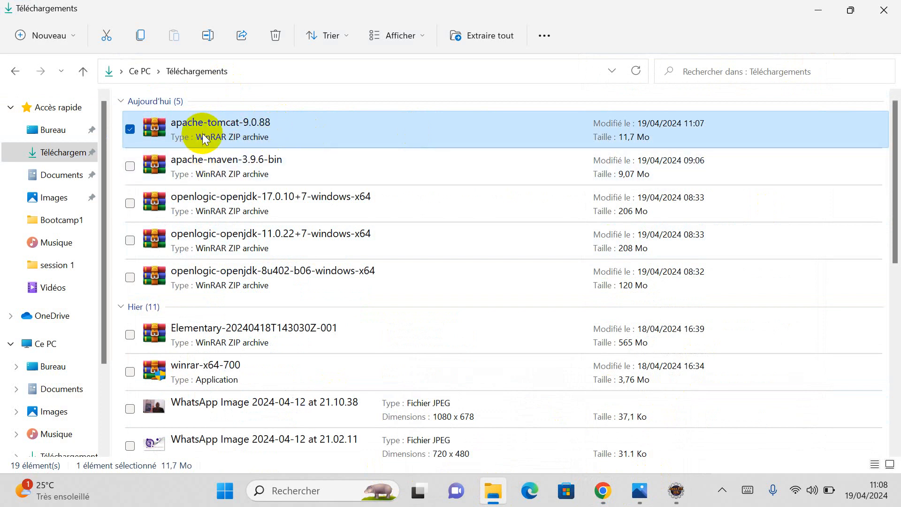
drag(208, 135, 61, 178)
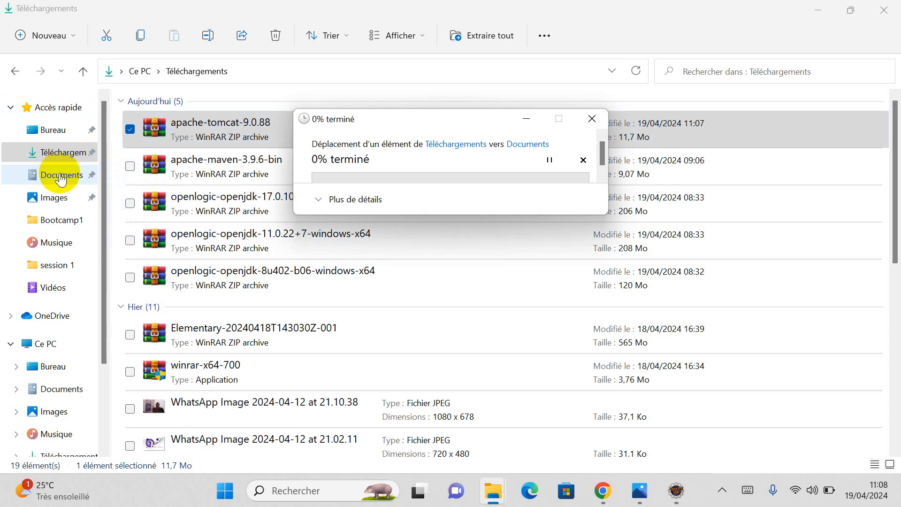
scroll(406, 151, down, 1)
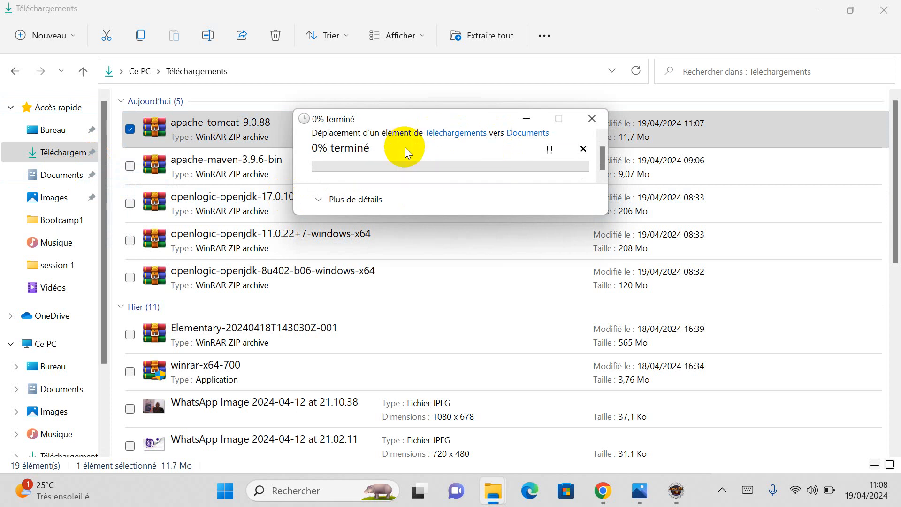
click(584, 150)
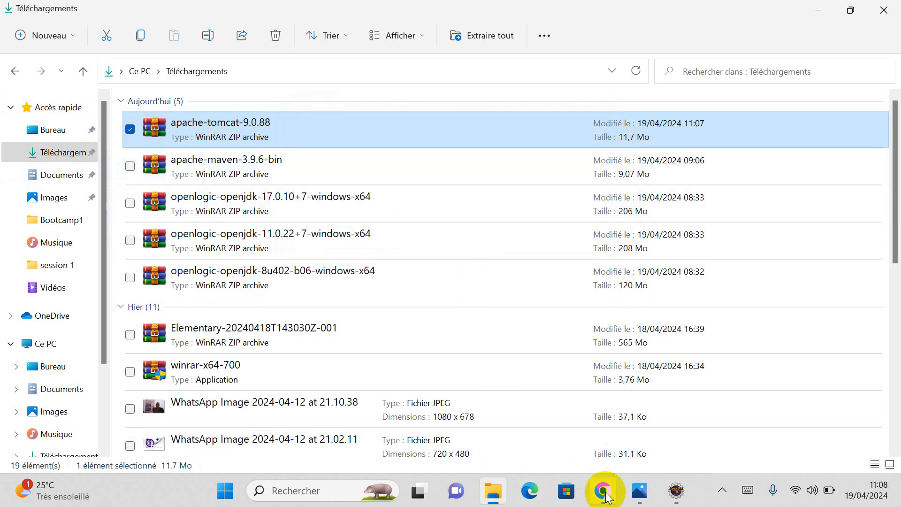
Step: Reveal the downloaded zip via Chrome's Show in folder and drag it into Documents
click(605, 495)
click(812, 46)
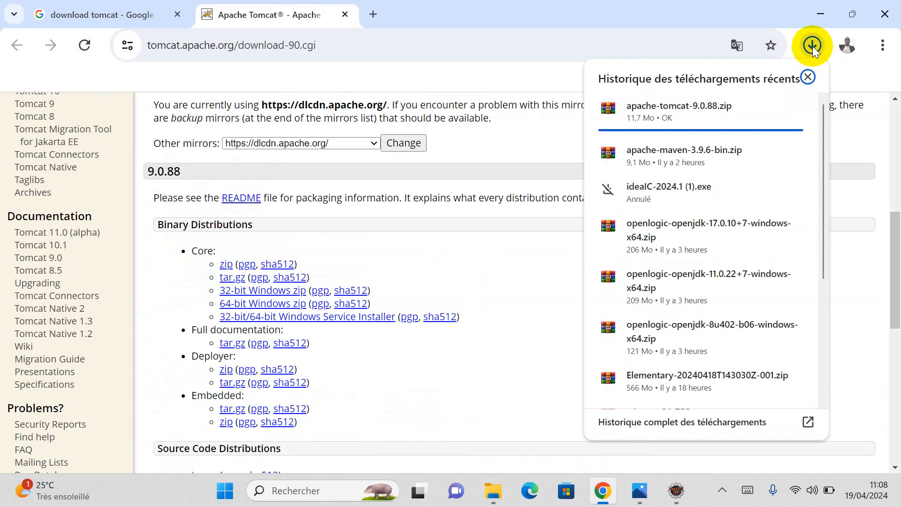
click(511, 72)
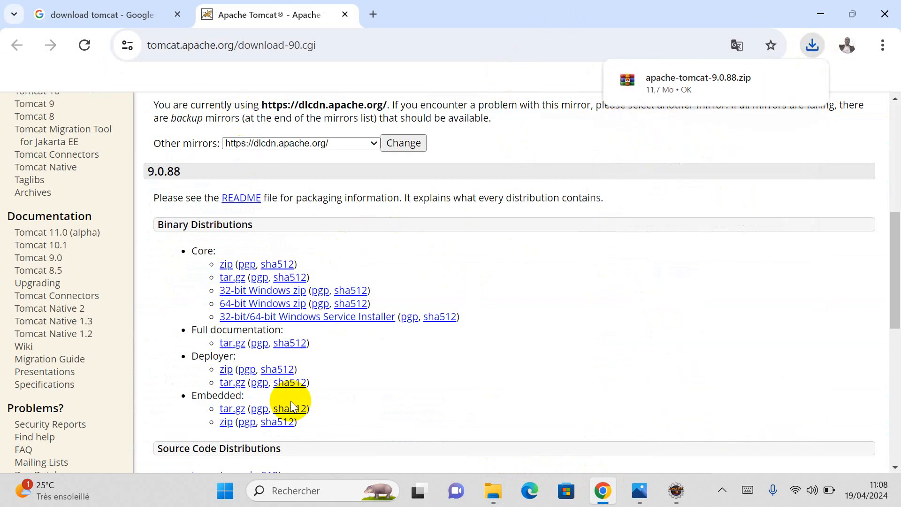
mouse_move(711, 89)
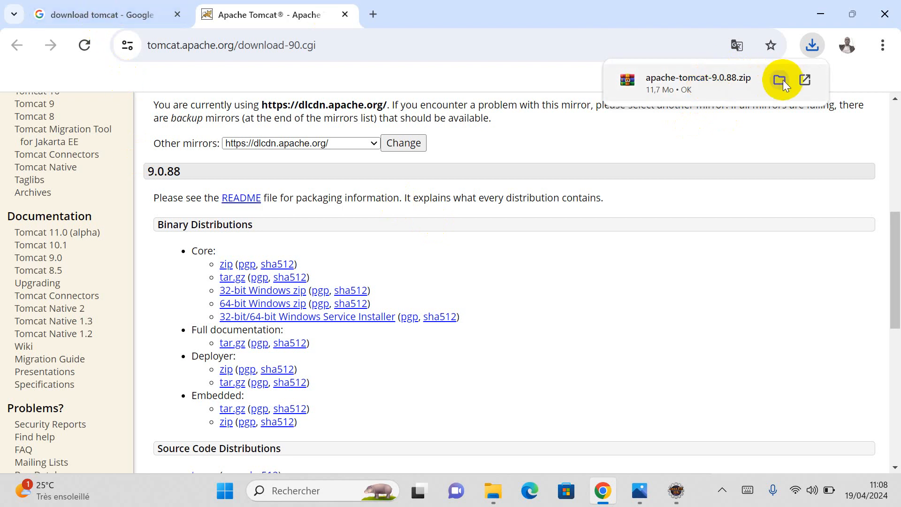
click(779, 80)
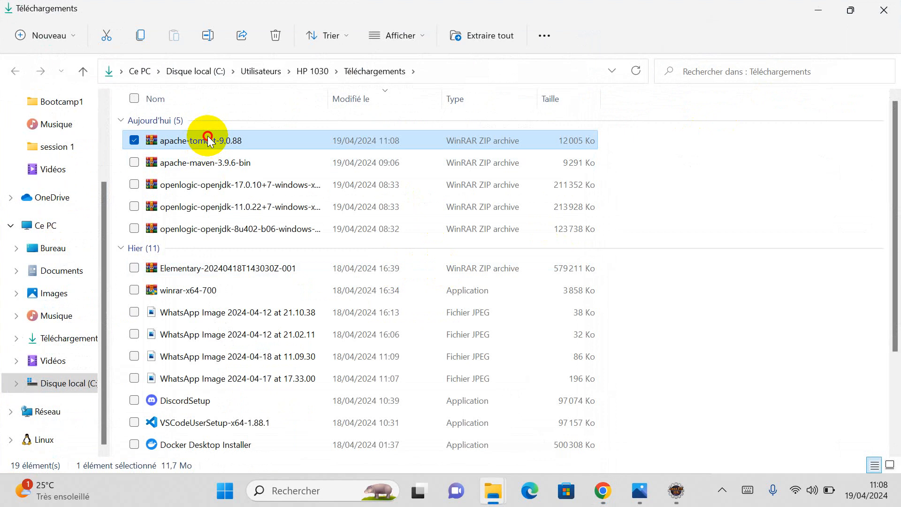
scroll(88, 261, up, 2)
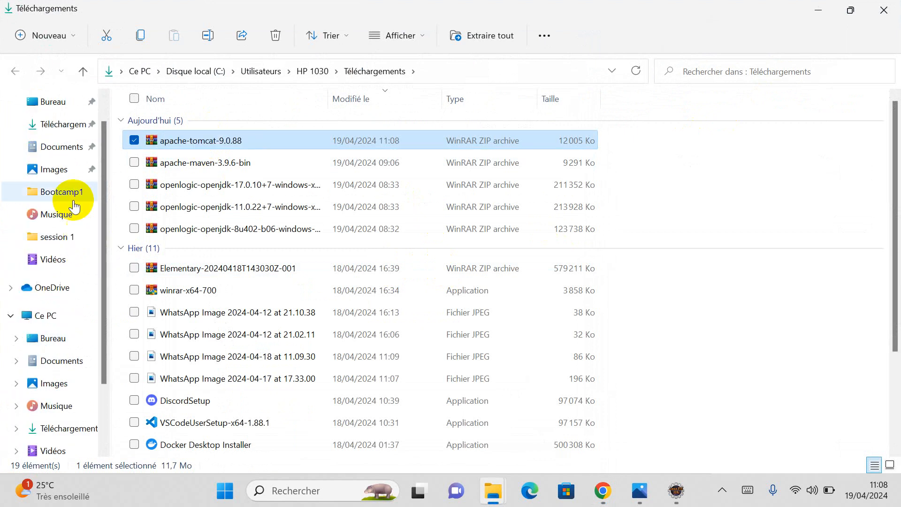
drag(159, 154, 58, 153)
Step: Make a new 'tomcat' folder in Documents and drag the apache-tomcat-9.0.88 archive into it
click(57, 151)
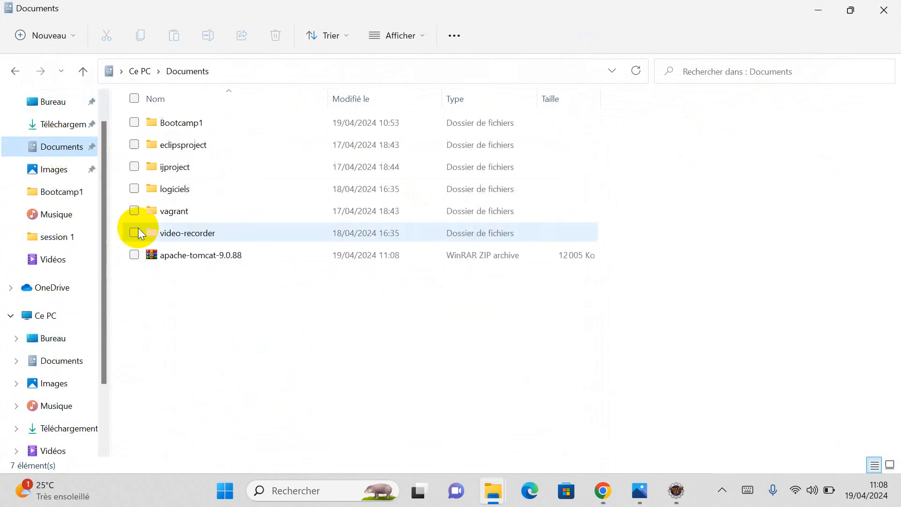
right_click(199, 314)
click(312, 341)
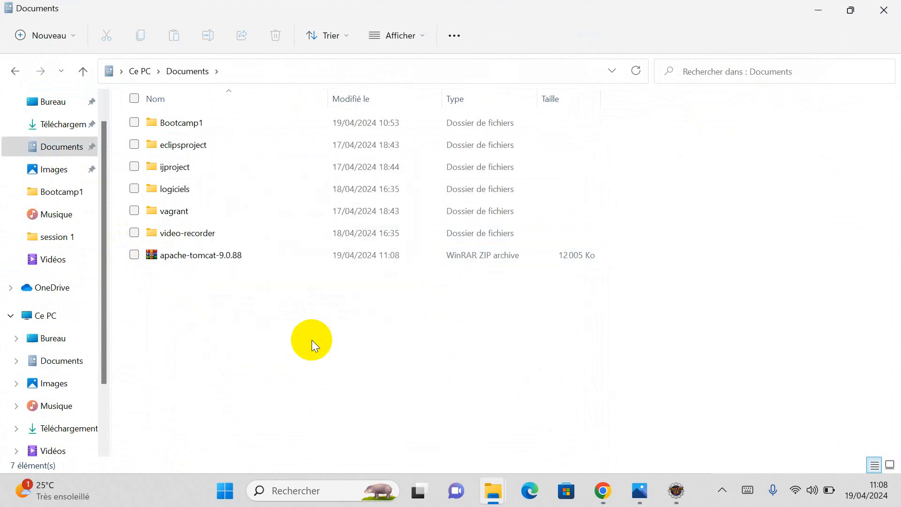
mouse_move(551, 315)
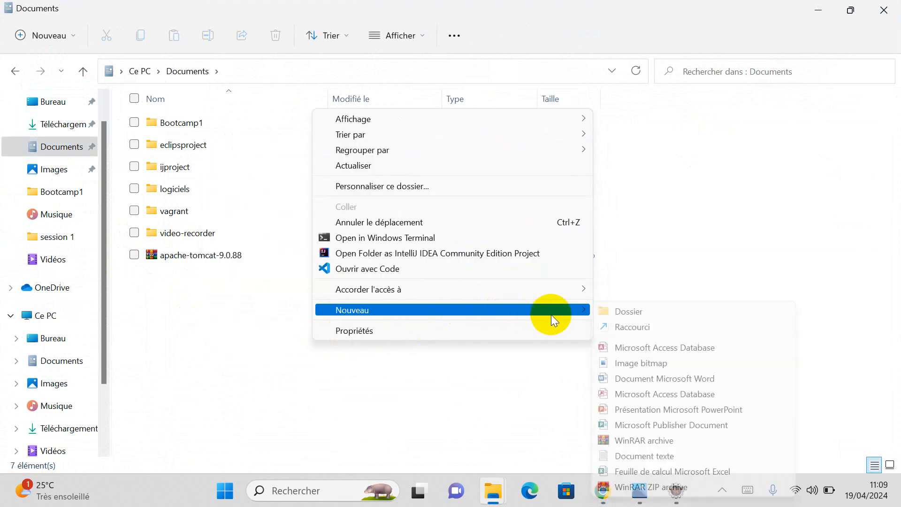
click(611, 311)
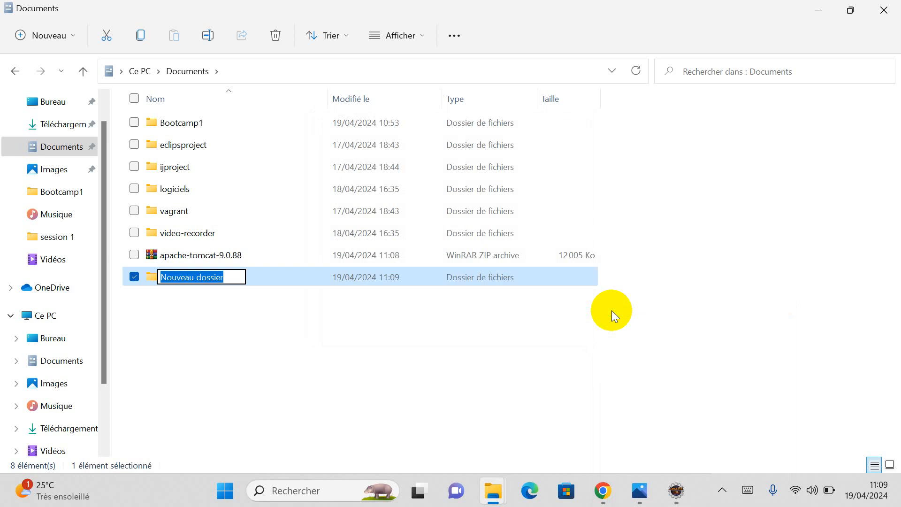
text(to)
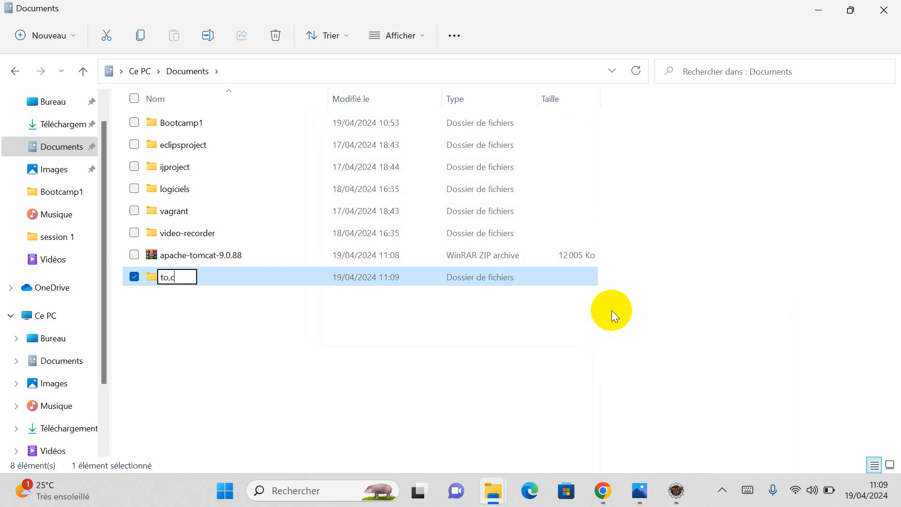
text(mcat)
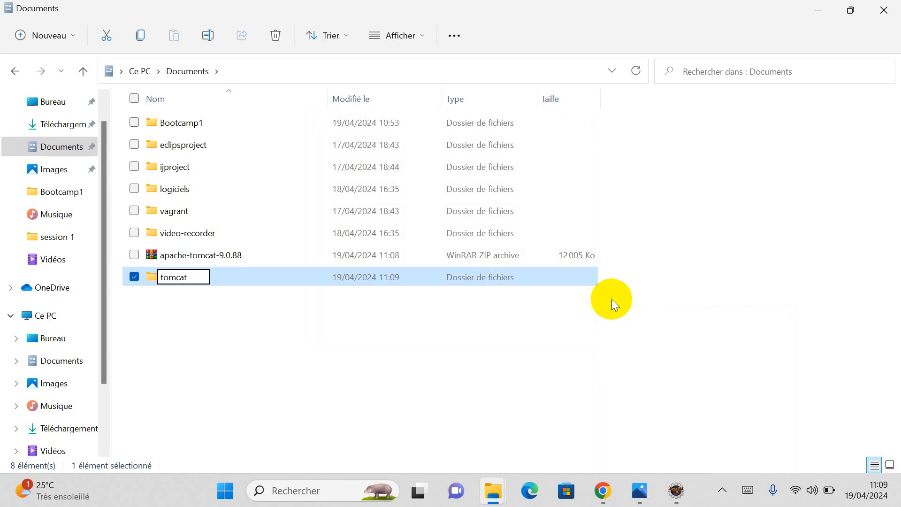
key(Return)
drag(221, 254, 218, 270)
double_click(204, 255)
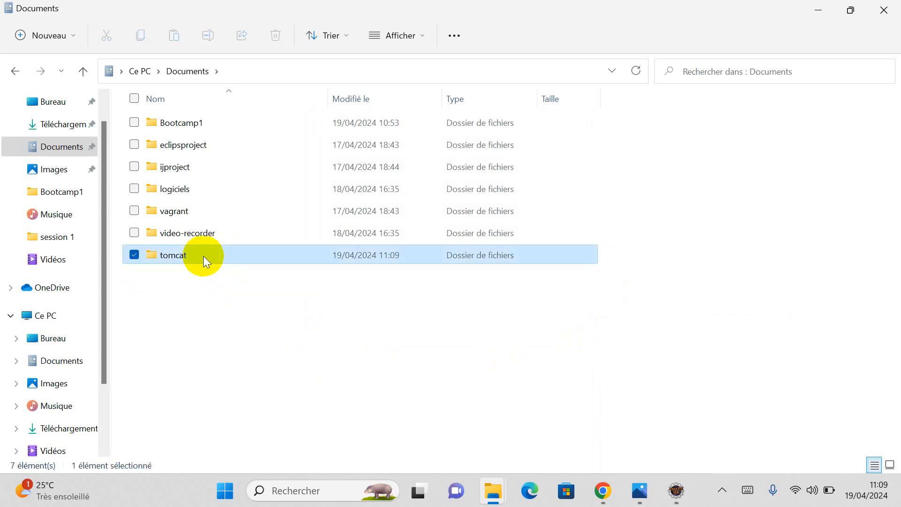
Step: Extract the archive with WinRAR to an apache-tomcat-9.0.88 folder inside tomcat
right_click(205, 121)
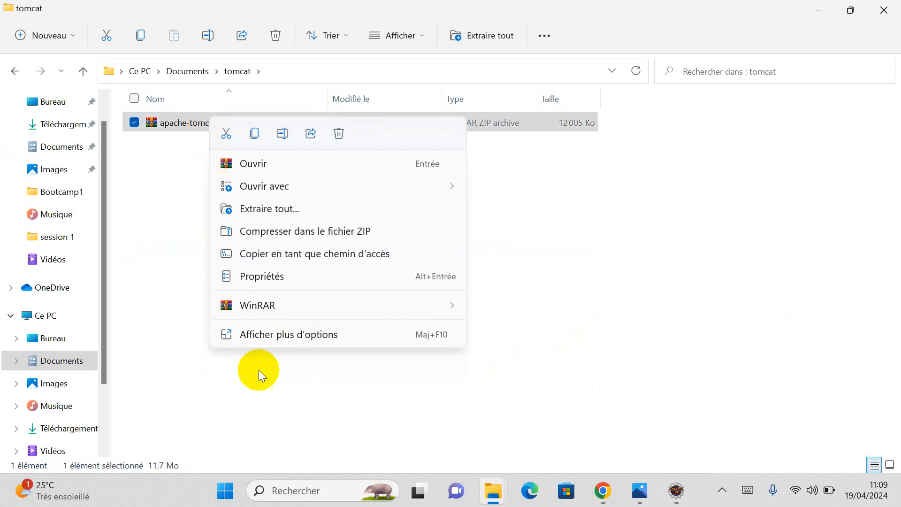
mouse_move(443, 309)
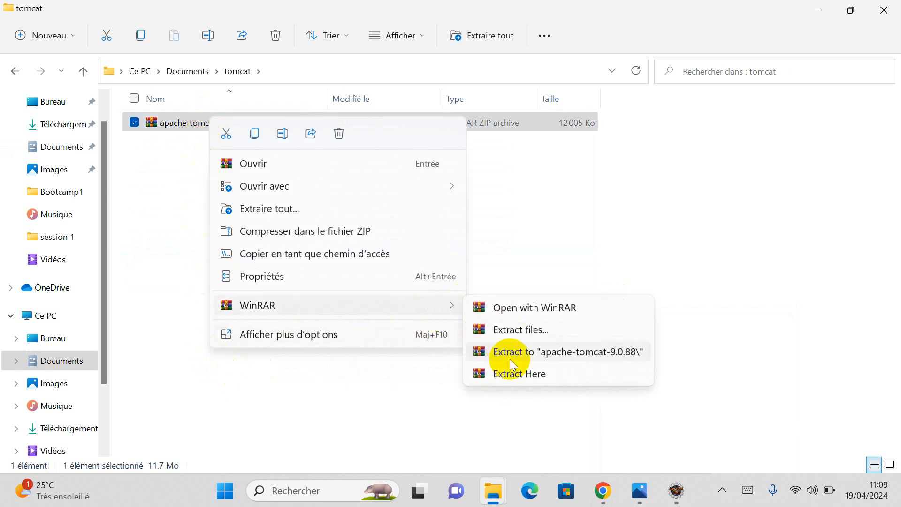
click(514, 374)
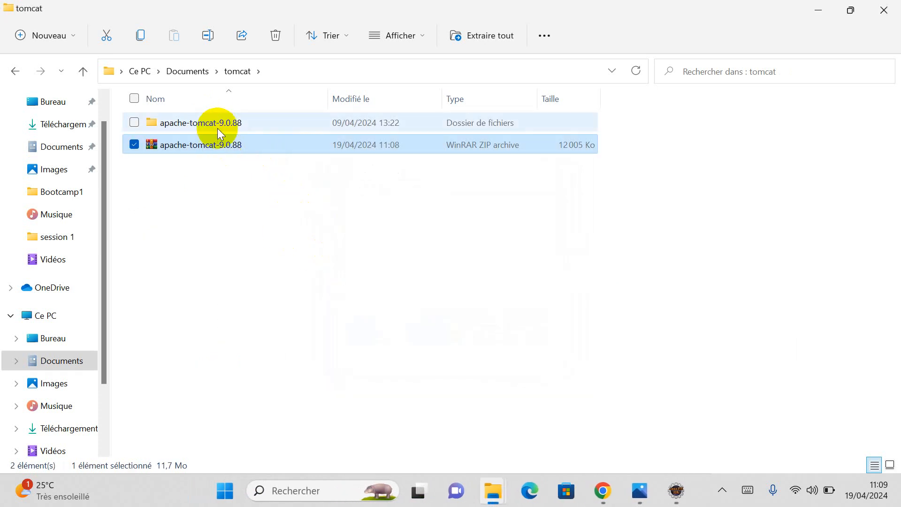
Step: Browse into apache-tomcat-9.0.88\bin and enter cmd in the Explorer address bar
click(219, 125)
double_click(217, 122)
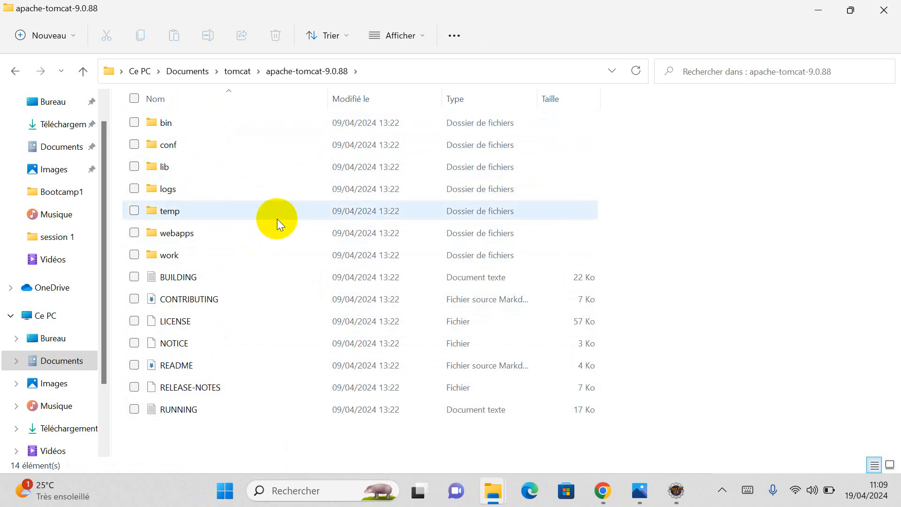
double_click(244, 123)
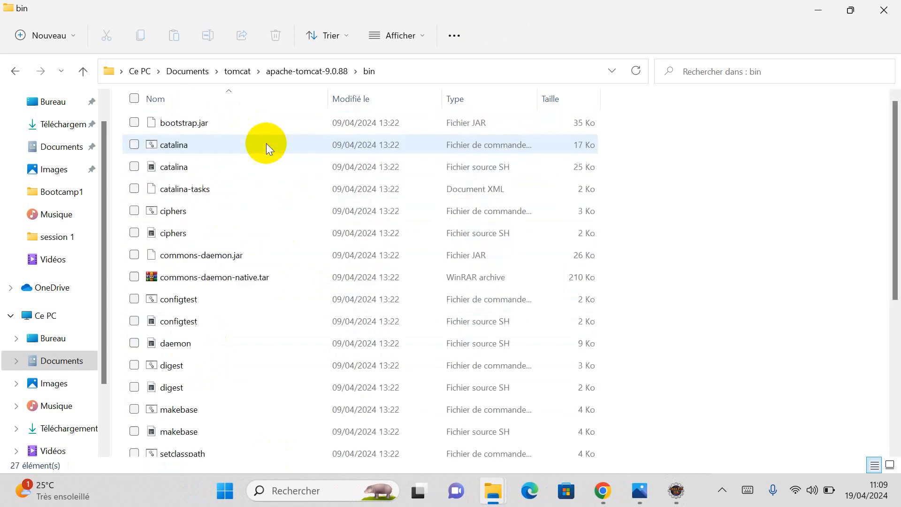
click(429, 73)
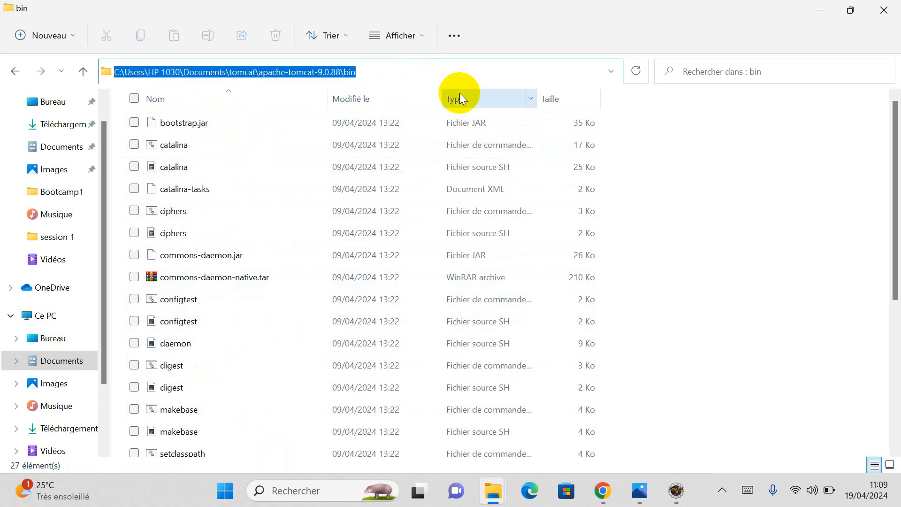
text(c)
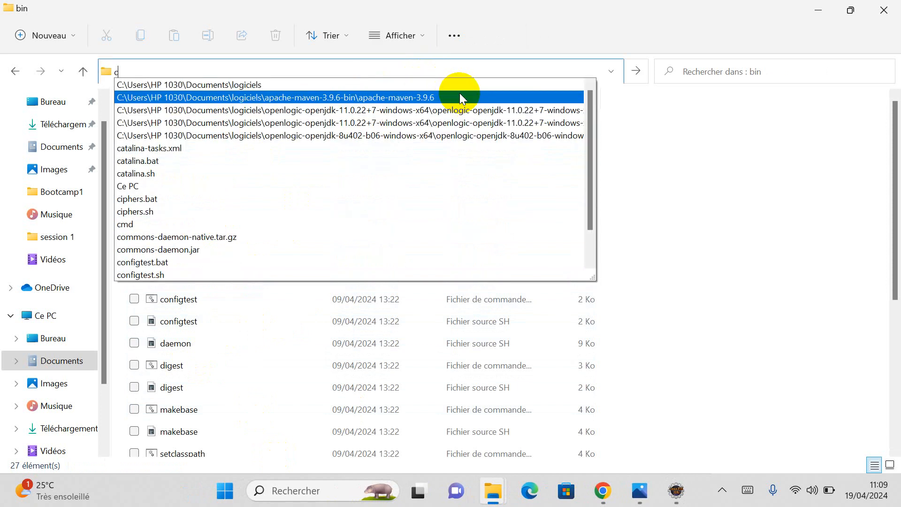
text(md)
Step: Launch a Command Prompt at the bin folder, list its files with dir, then clear the screen
key(Return)
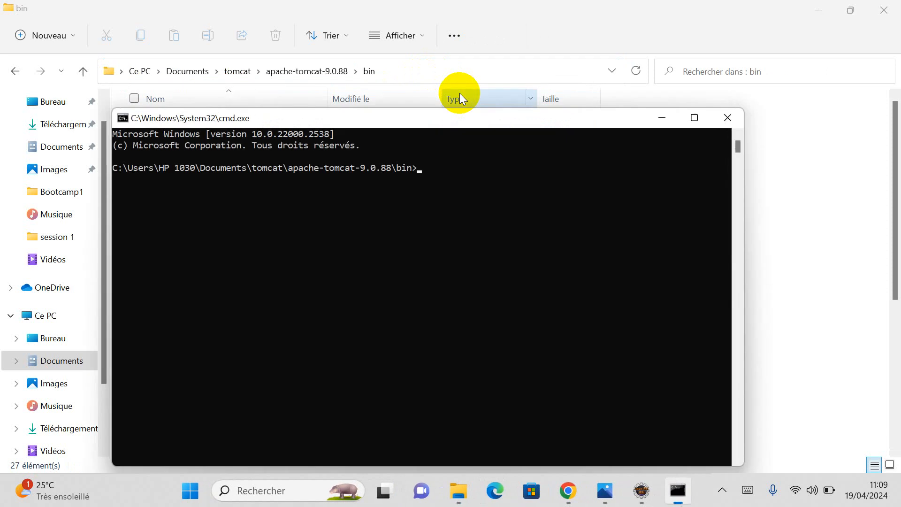
drag(490, 121, 474, 99)
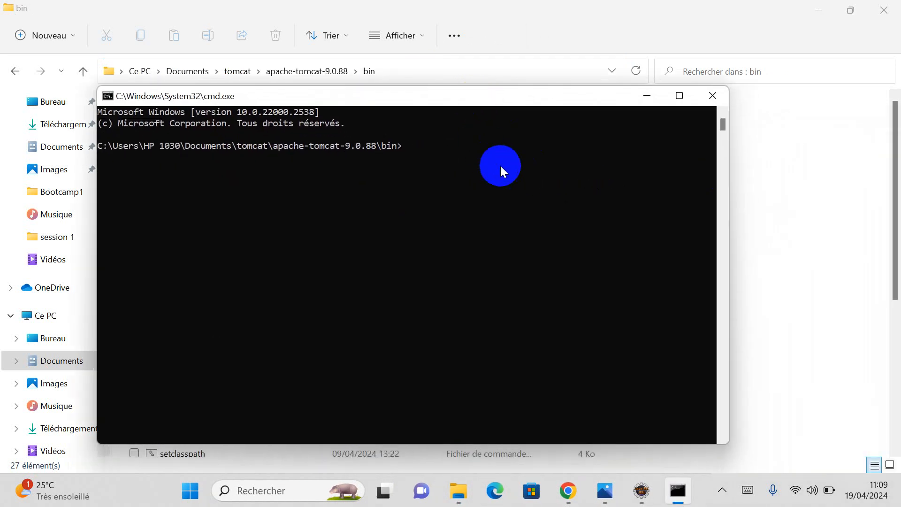
text(dir)
key(Return)
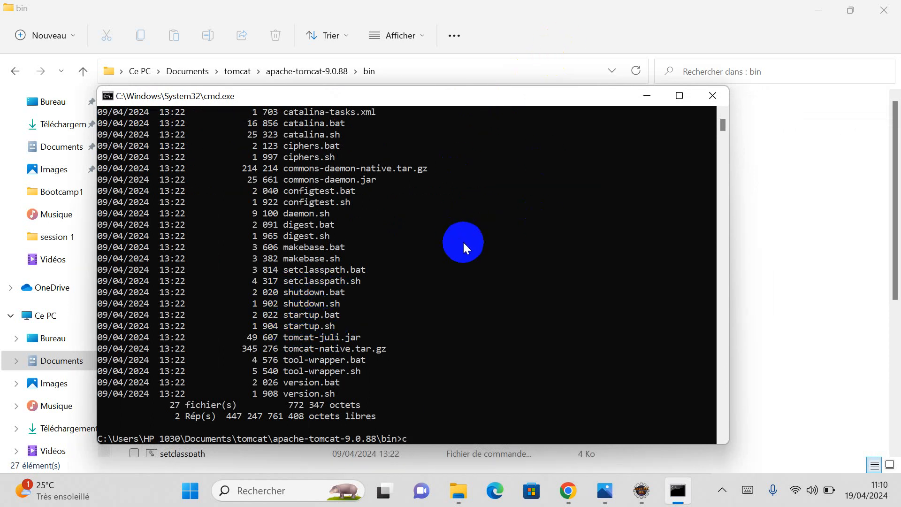
key(Return)
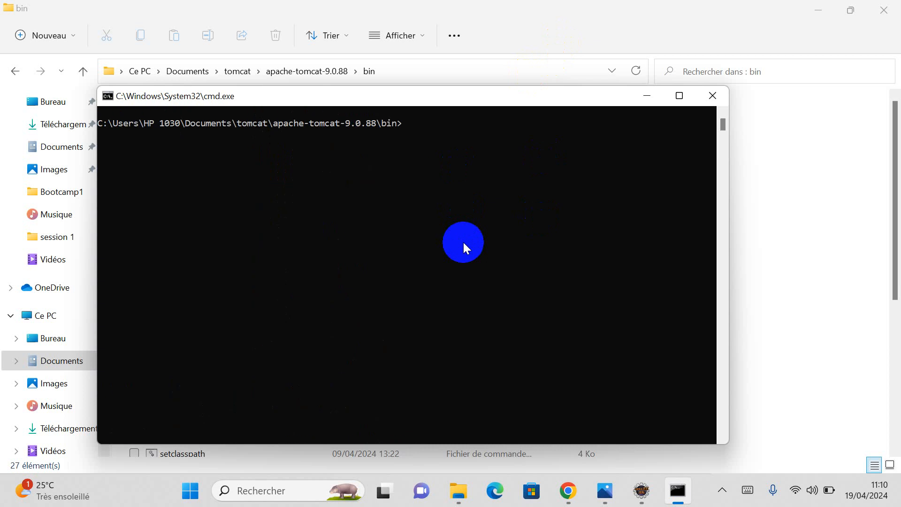
Step: Run startup.bat to launch Tomcat and allow OpenJDK through the Windows firewall
text(sta)
key(Tab)
key(Return)
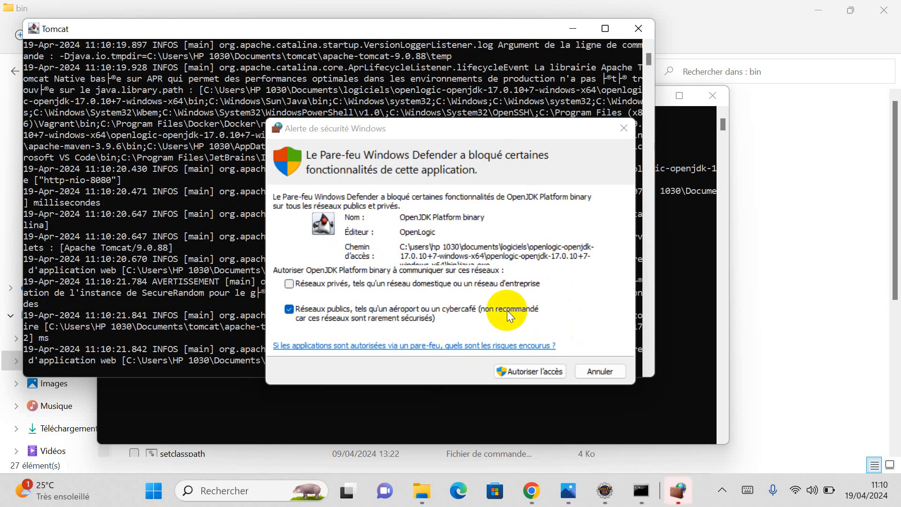
click(529, 377)
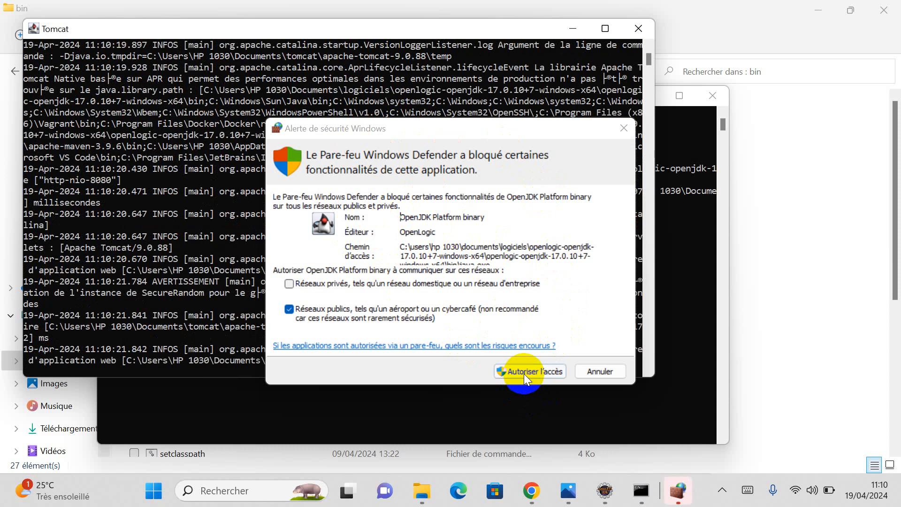
click(523, 373)
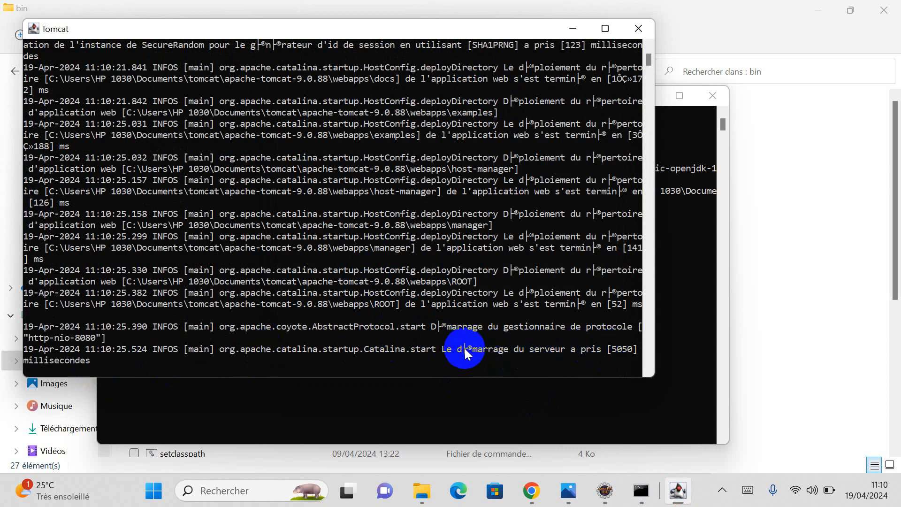
click(529, 496)
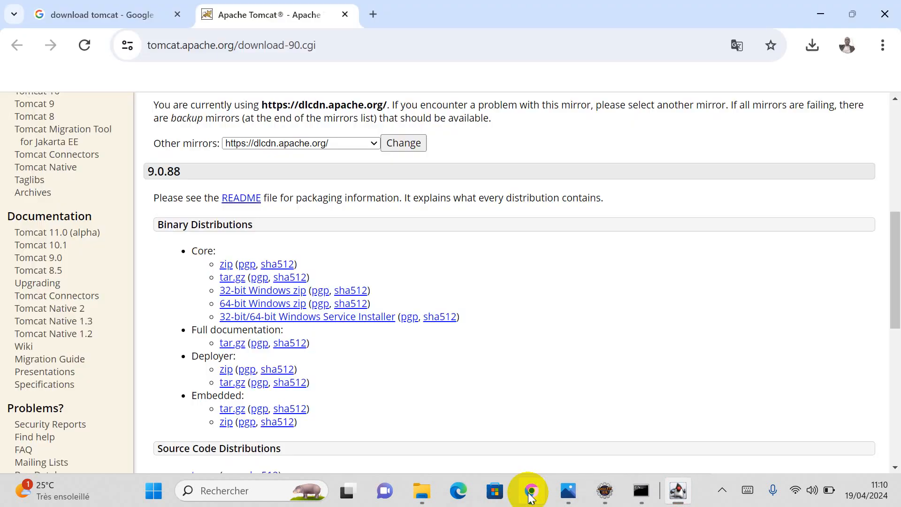
Step: Load localhost:8080 in a new tab to show the Apache Tomcat/9.0.88 welcome page
click(375, 13)
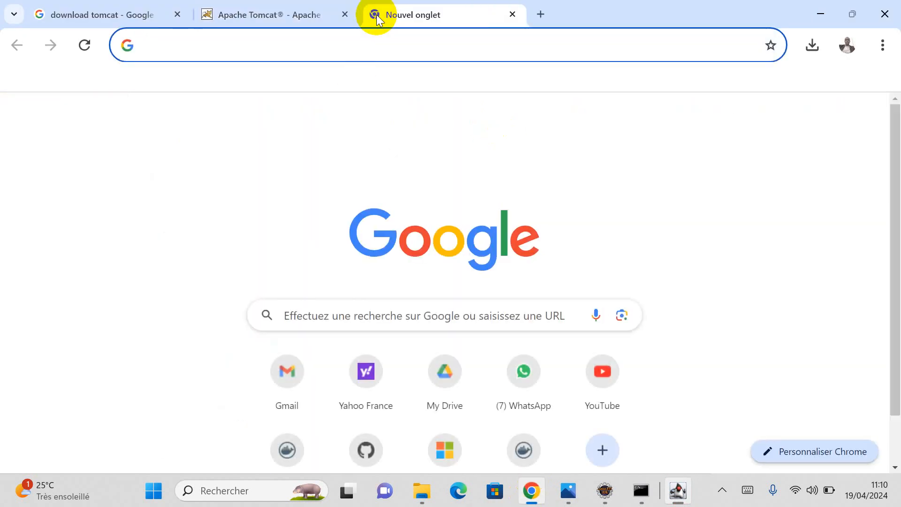
text(lo)
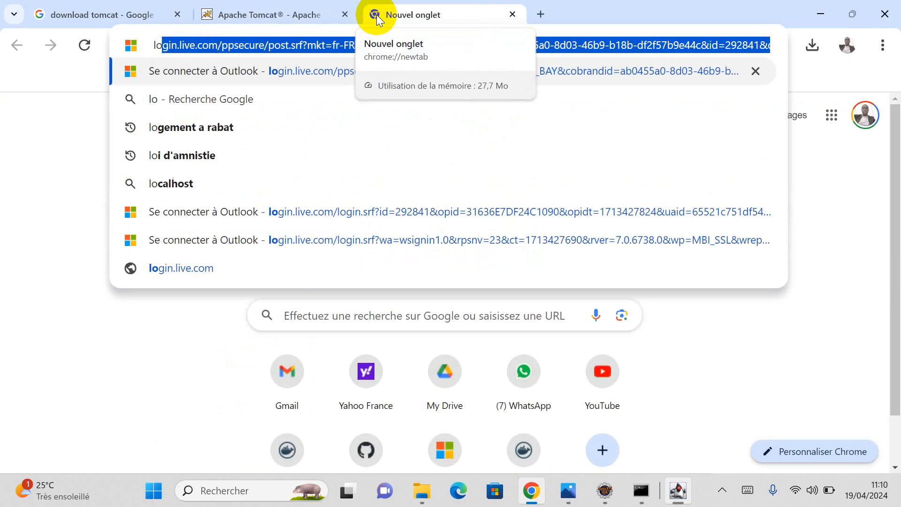
text(o)
key(BackSpace)
text(c)
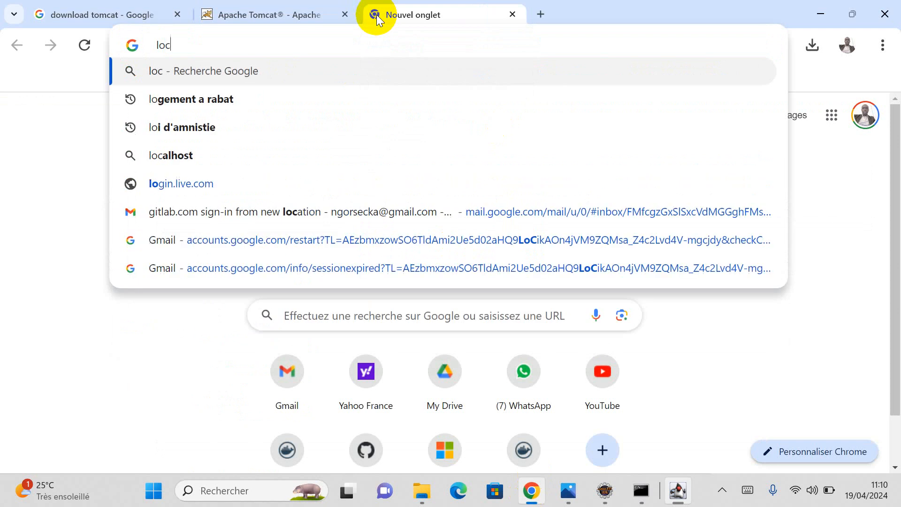
text(alhost)
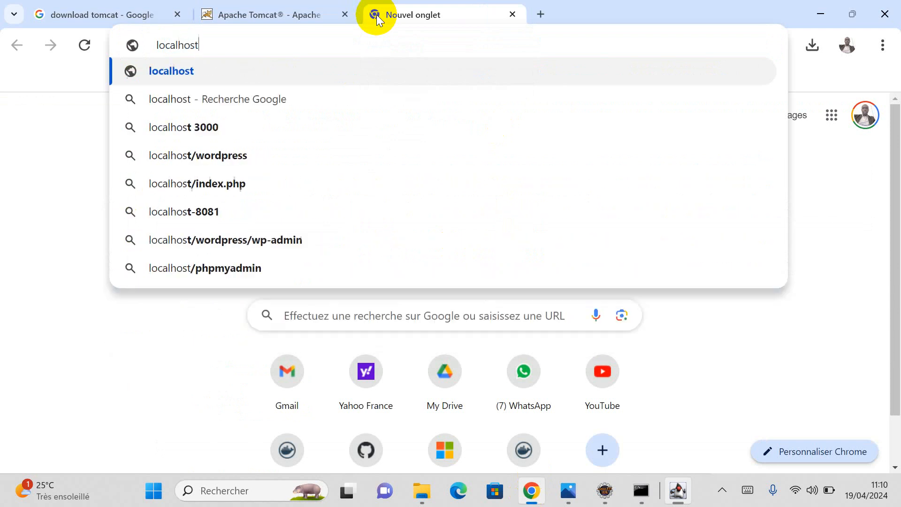
text(:)
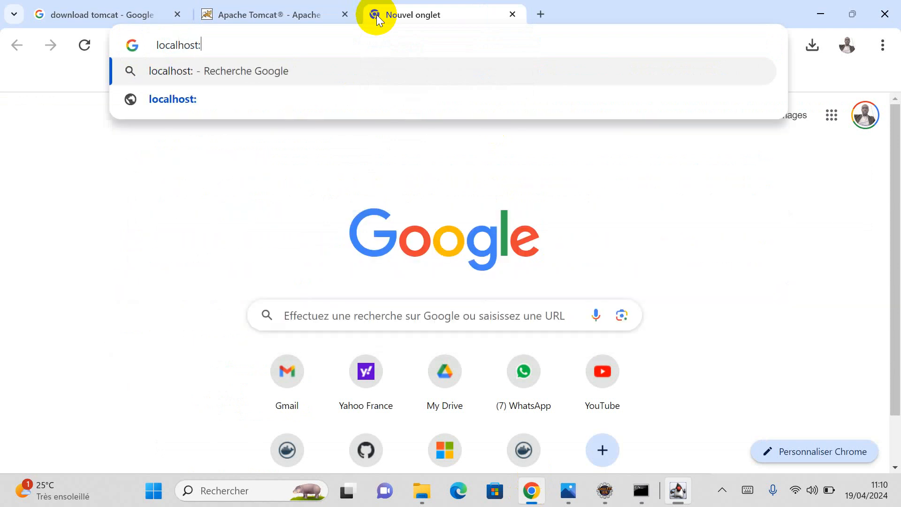
text(8080)
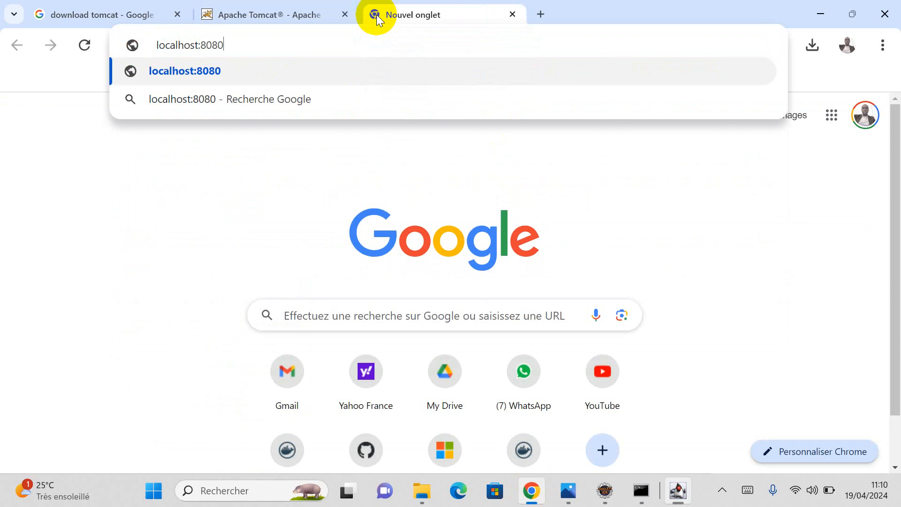
key(Return)
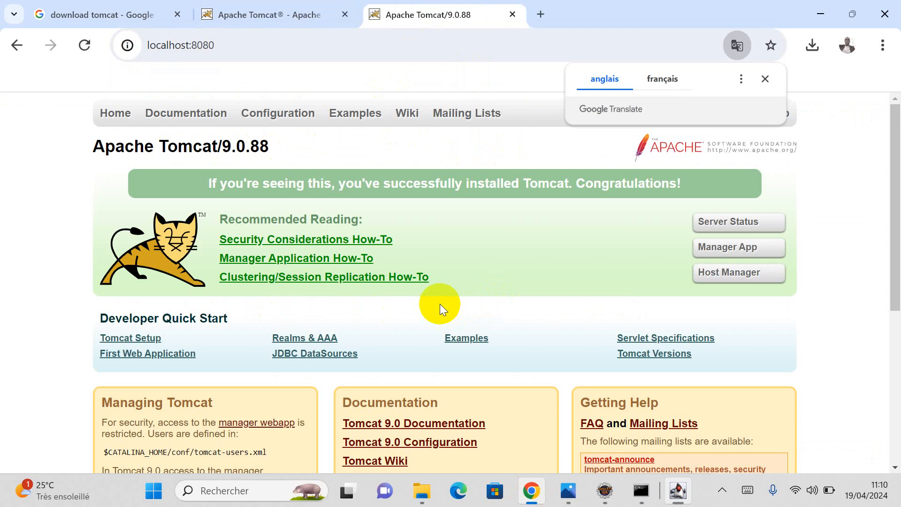
click(765, 79)
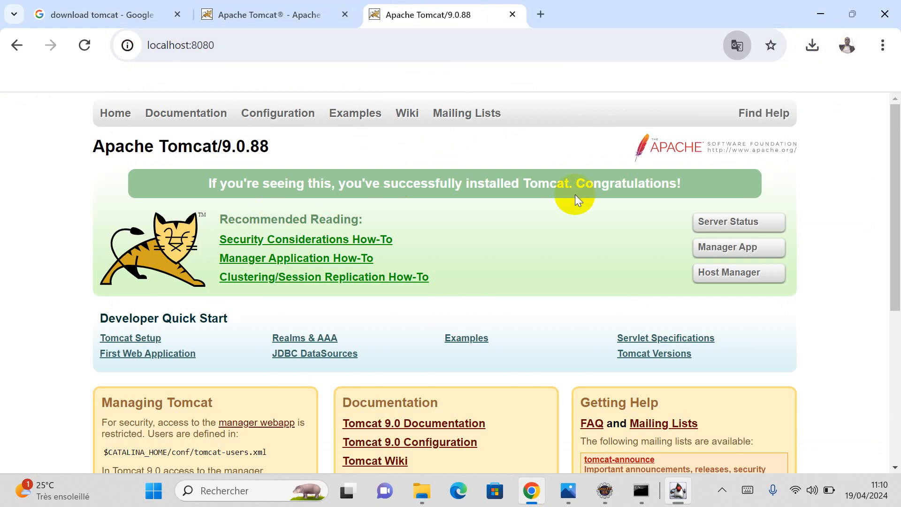
scroll(213, 242, down, 5)
scroll(235, 219, up, 5)
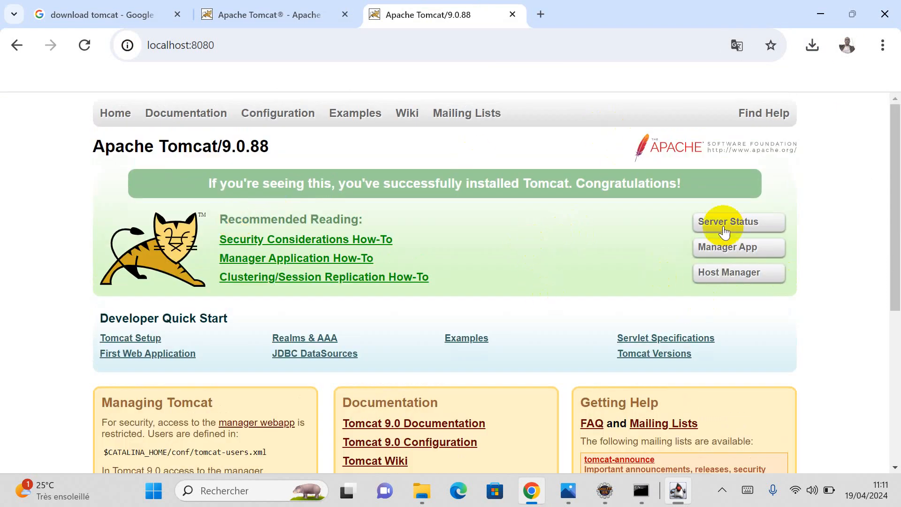
click(724, 247)
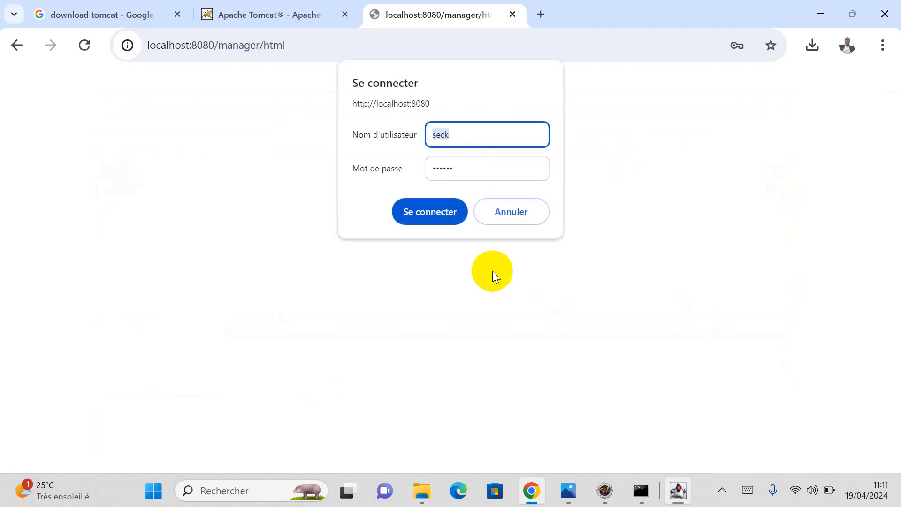
click(416, 212)
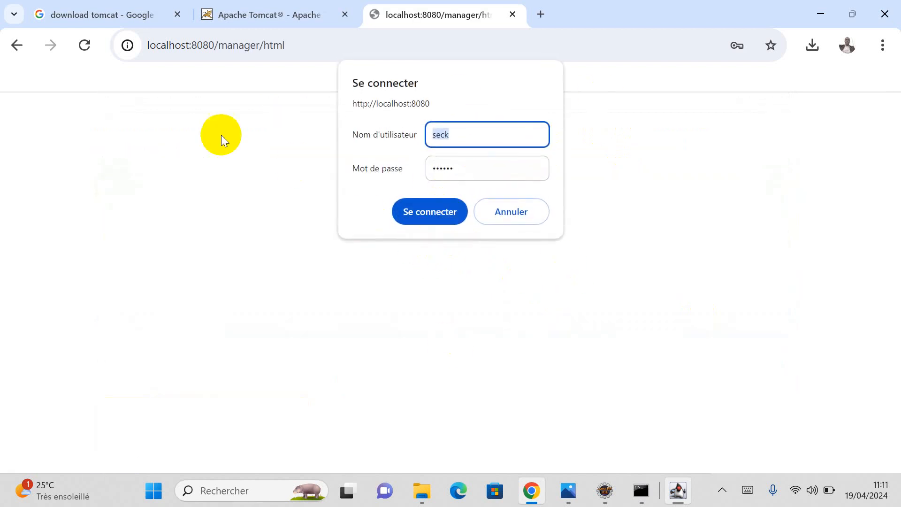
click(18, 45)
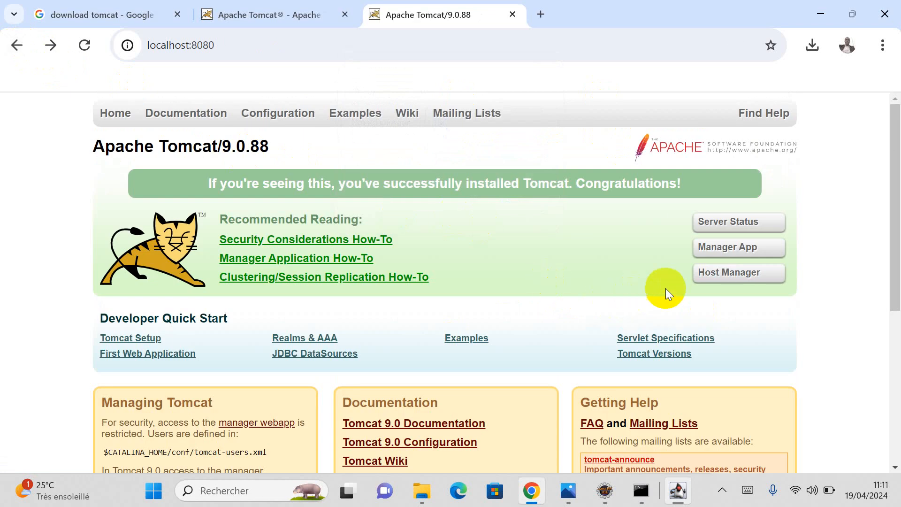
click(731, 280)
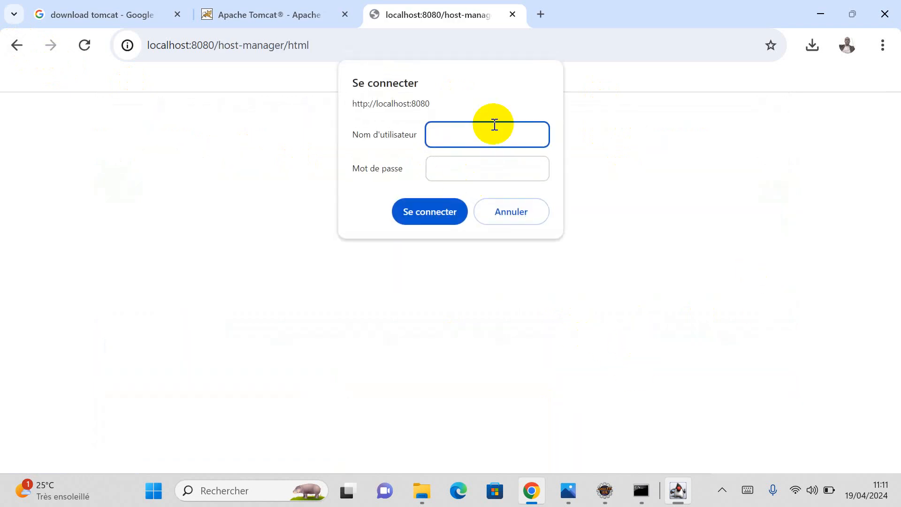
click(22, 45)
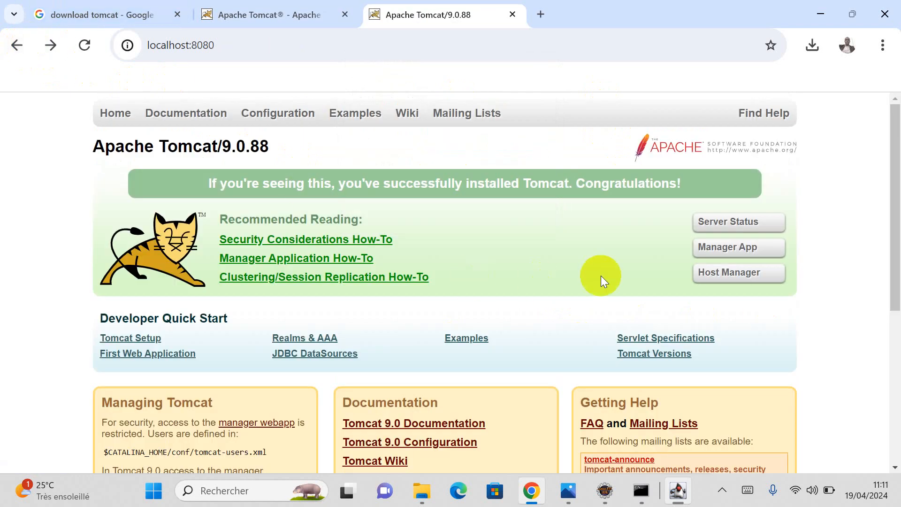
click(721, 229)
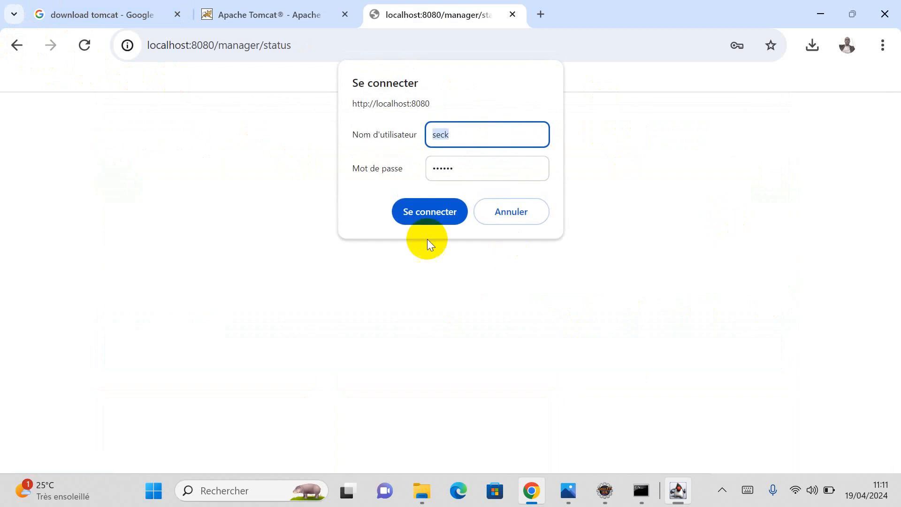
click(22, 44)
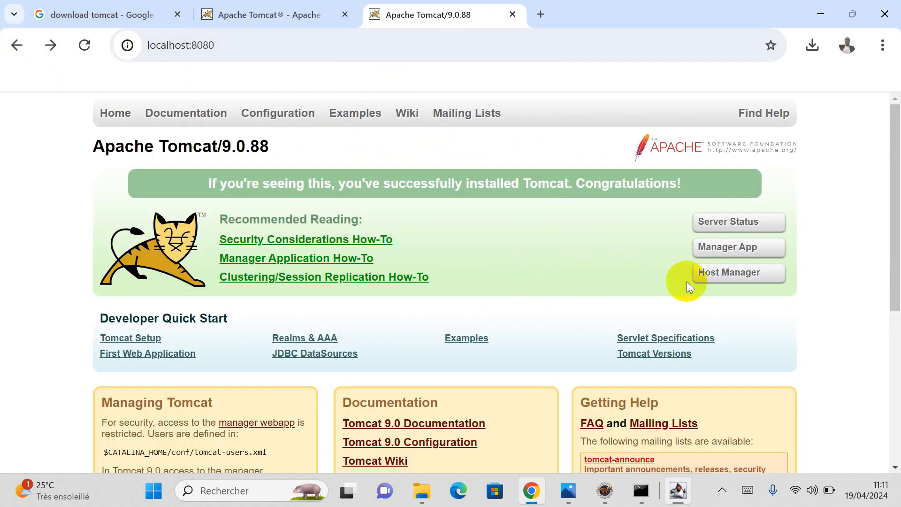
scroll(350, 276, down, 5)
scroll(360, 258, up, 5)
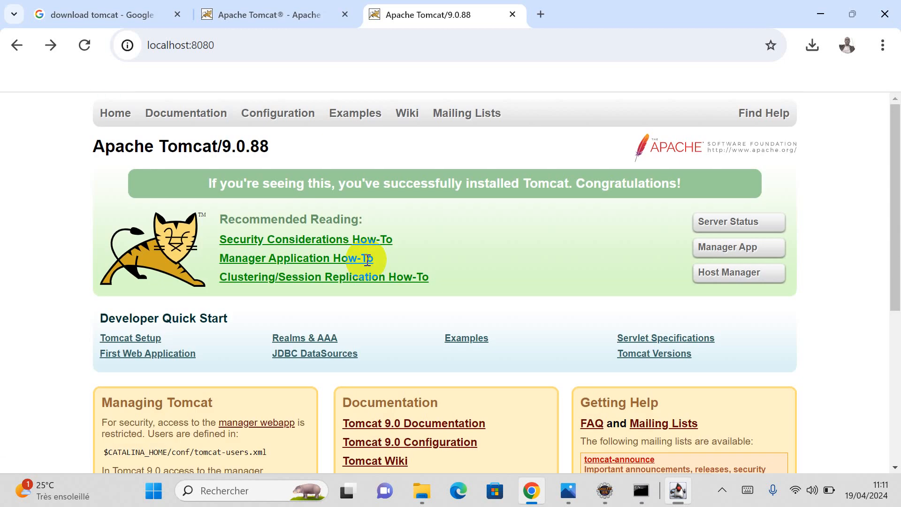
scroll(358, 261, down, 5)
scroll(359, 261, up, 5)
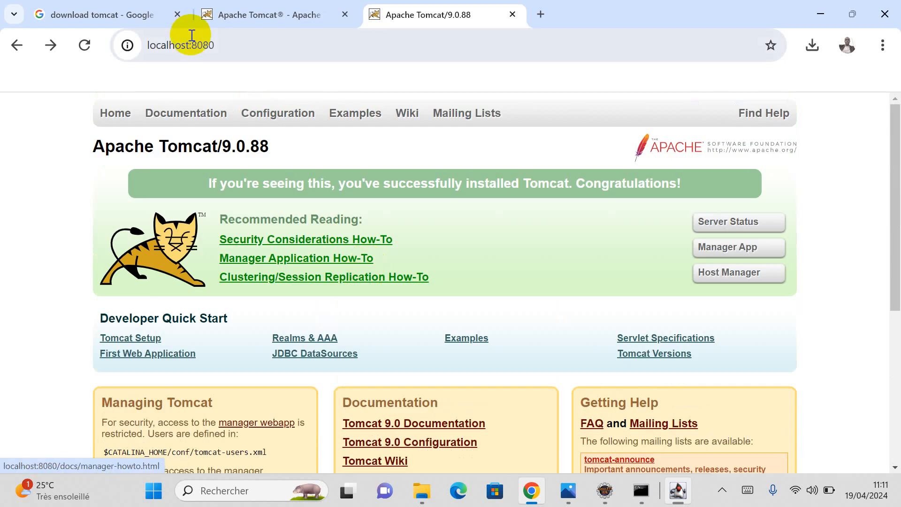
Step: Replace the Google query with 'tomcat users xml' and run the search
click(126, 13)
click(303, 128)
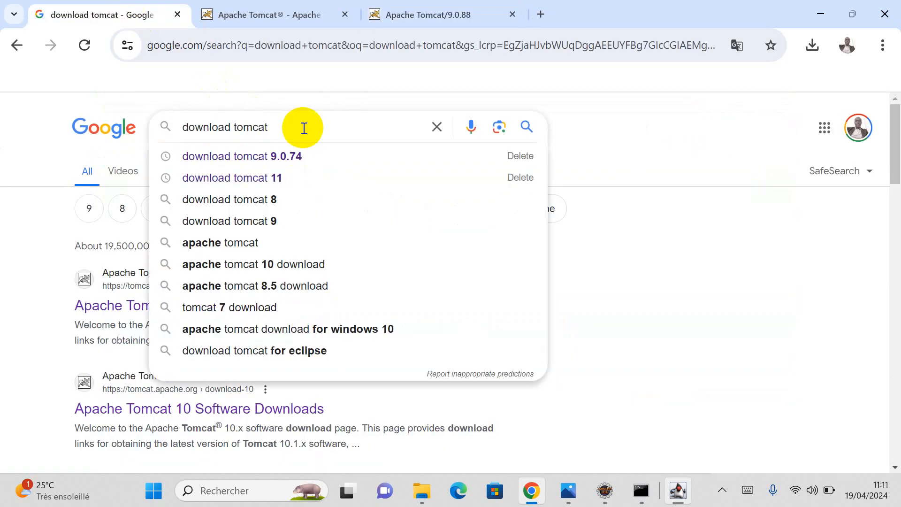
key(BackSpace)
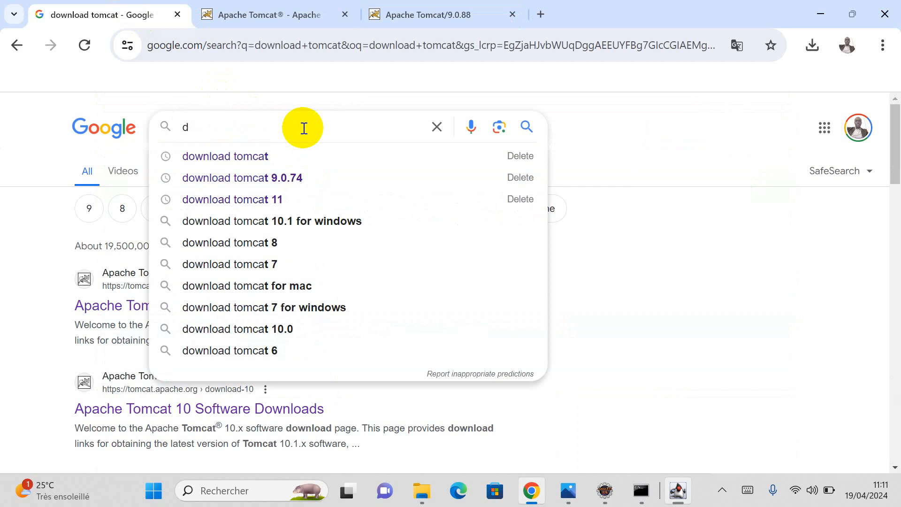
key(BackSpace)
key(BackSpace)
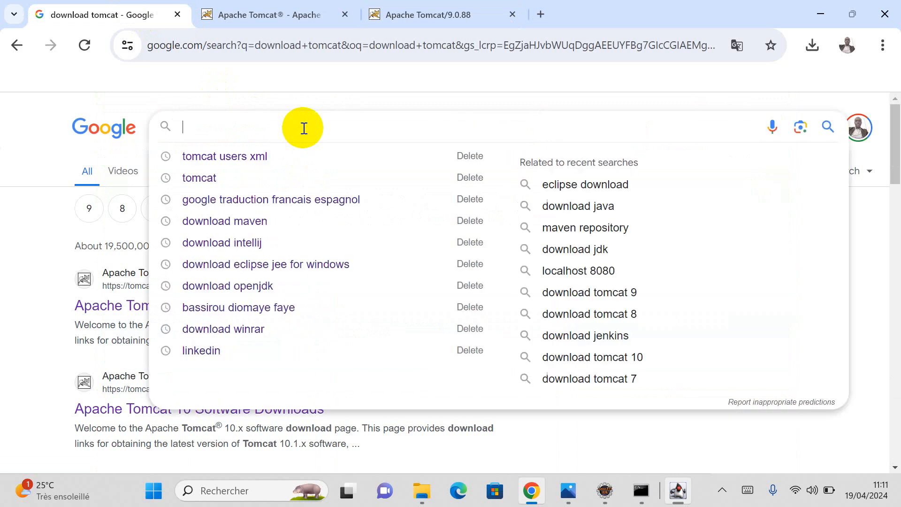
text(tomcat users xml)
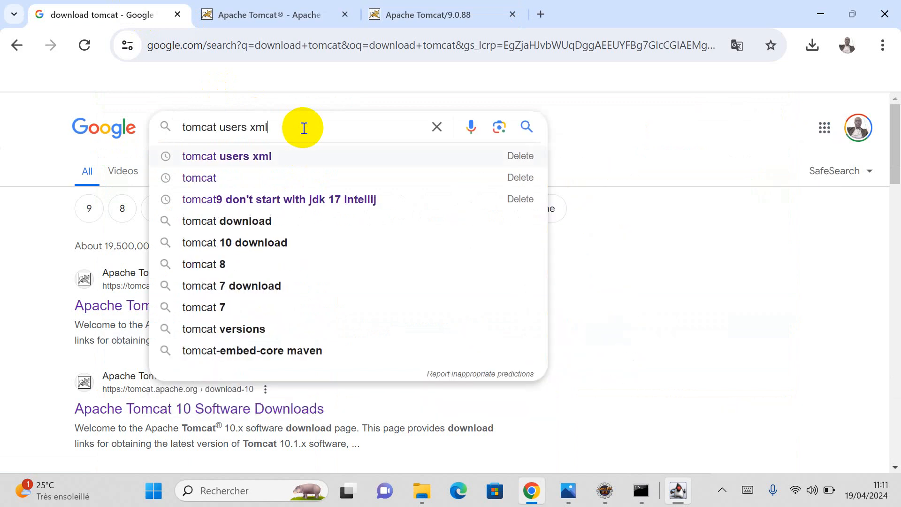
click(261, 156)
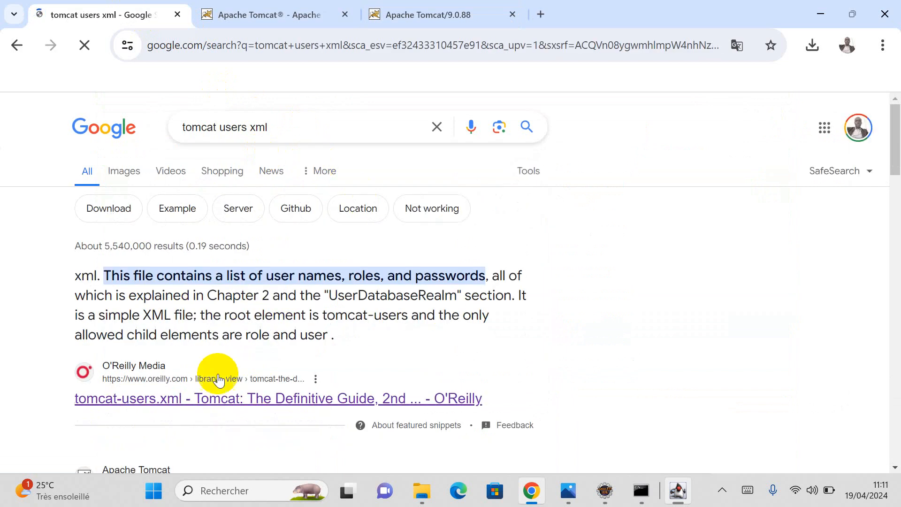
scroll(218, 379, down, 9)
scroll(242, 346, up, 3)
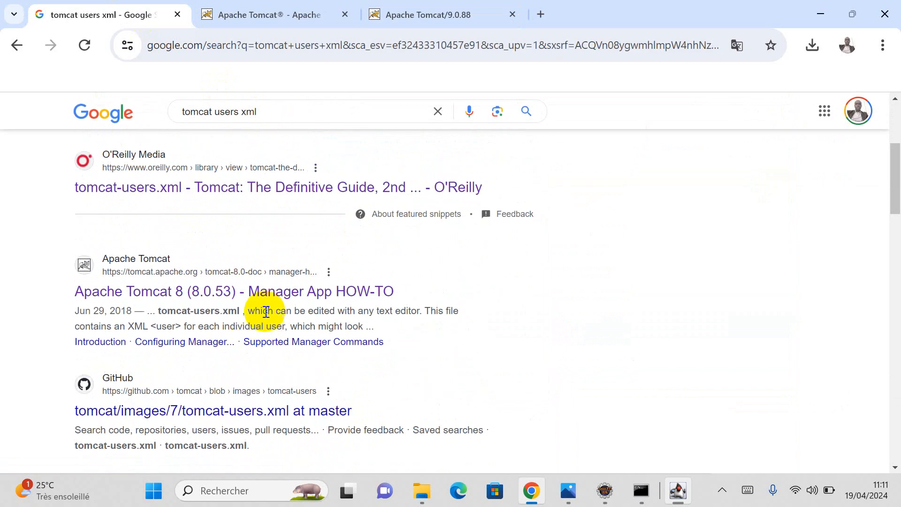
Step: Open the Apache Tomcat 8 Manager App HOW-TO result in a new tab and view it
right_click(268, 295)
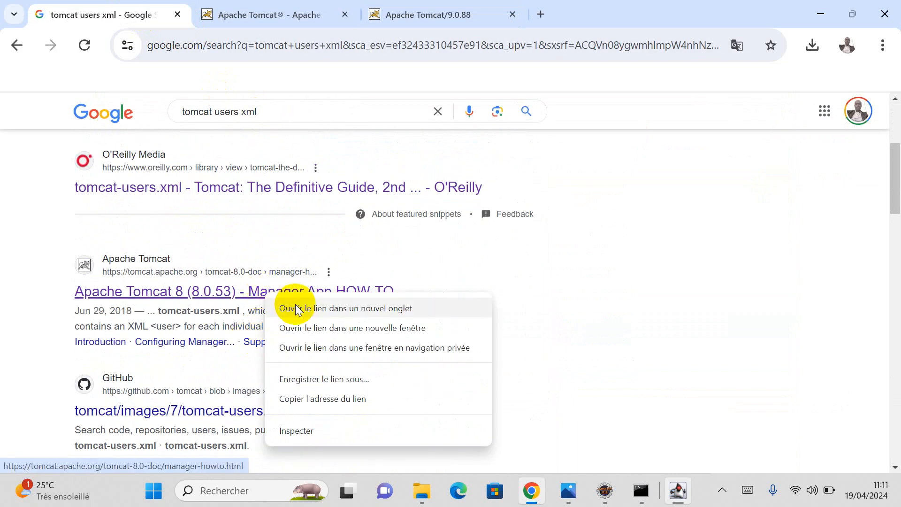
click(293, 307)
click(272, 14)
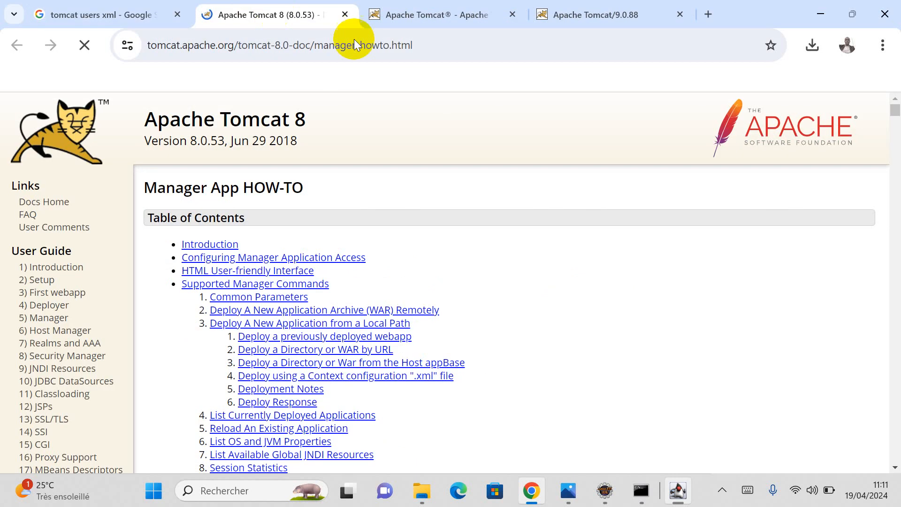
Step: Look over the Tomcat 9 downloads page in the other tab
click(464, 14)
scroll(38, 263, up, 4)
scroll(37, 262, up, 1)
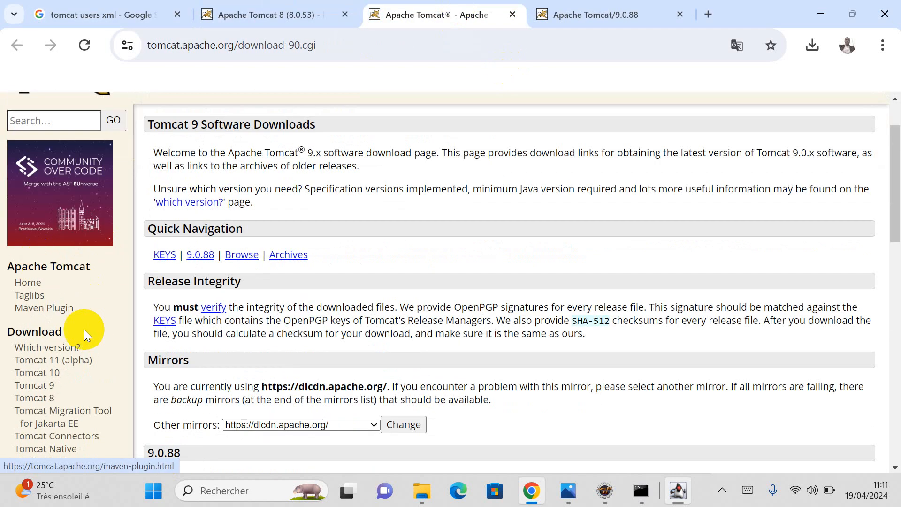
scroll(80, 329, down, 1)
scroll(55, 351, down, 3)
scroll(55, 351, down, 8)
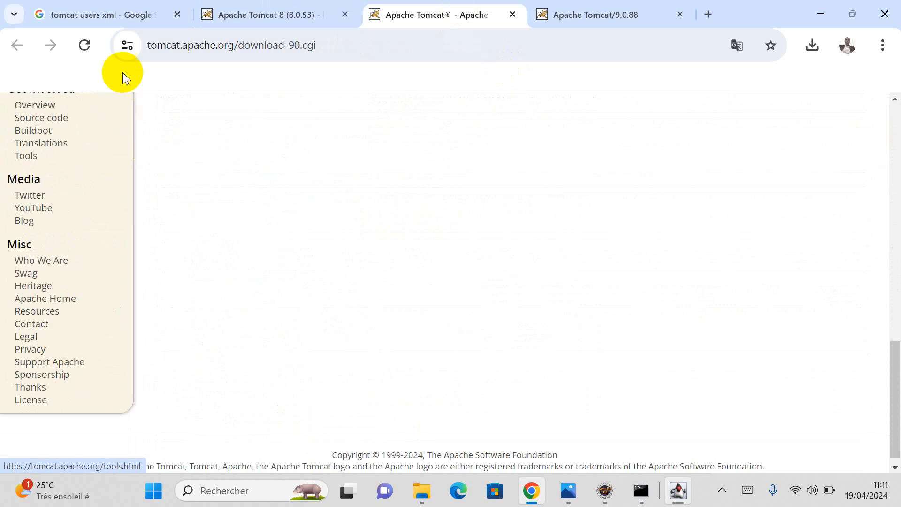
Step: On the Manager App HOW-TO page, highlight the tomcat-users.xml path and manager-gui role
click(239, 15)
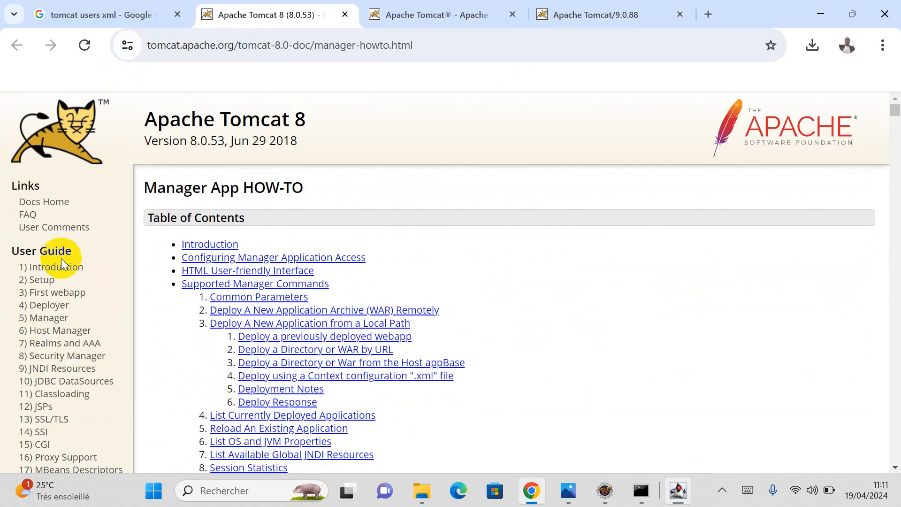
scroll(171, 366, down, 15)
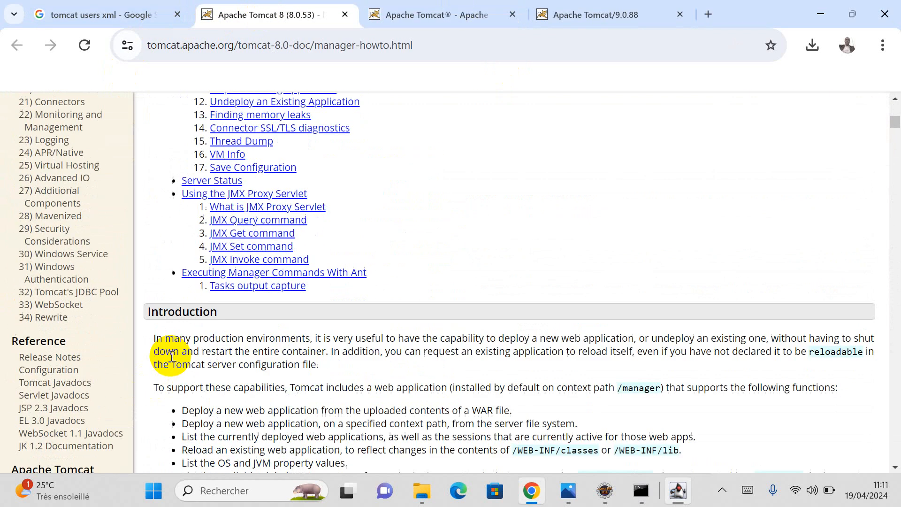
scroll(171, 360, down, 3)
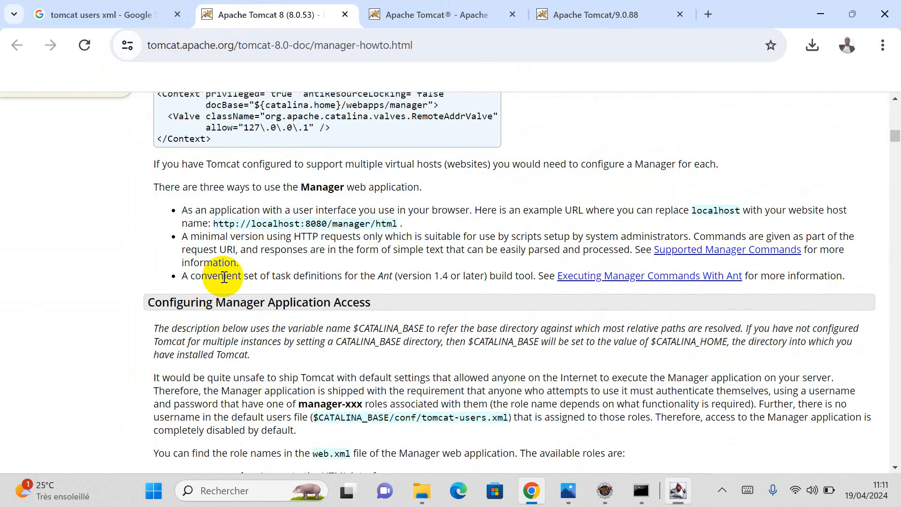
scroll(311, 324, down, 3)
scroll(311, 324, down, 2)
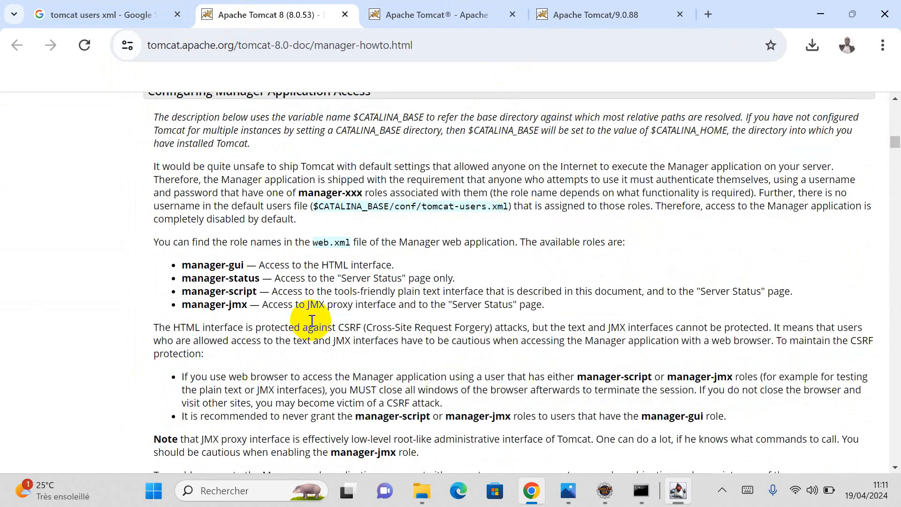
drag(422, 204, 501, 209)
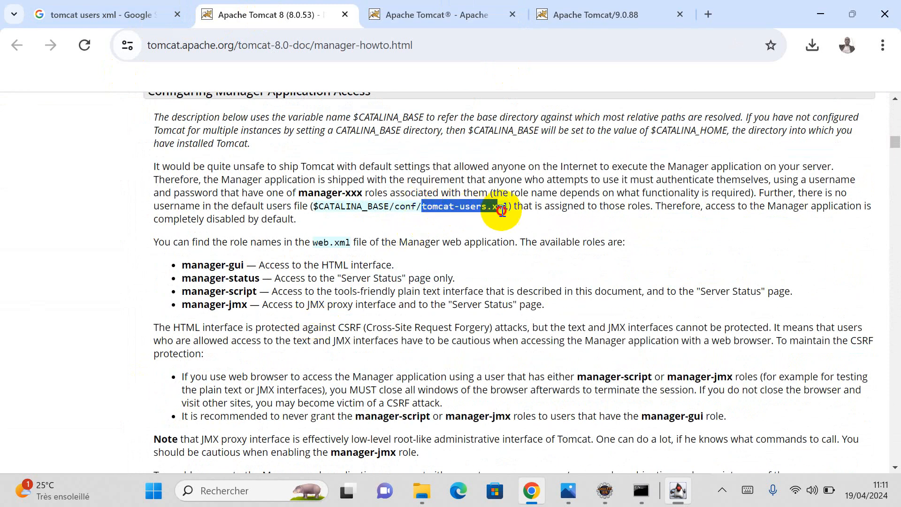
drag(179, 265, 242, 267)
key(ctrl+c)
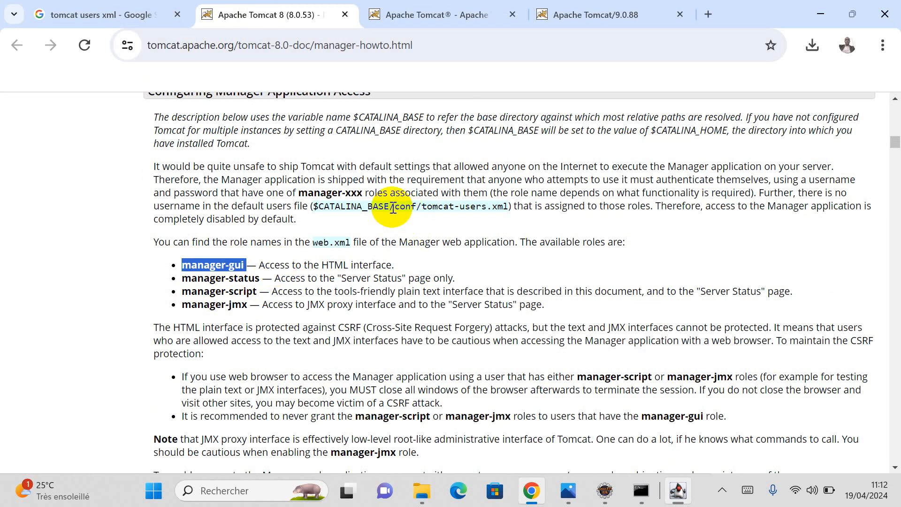
drag(393, 207, 497, 207)
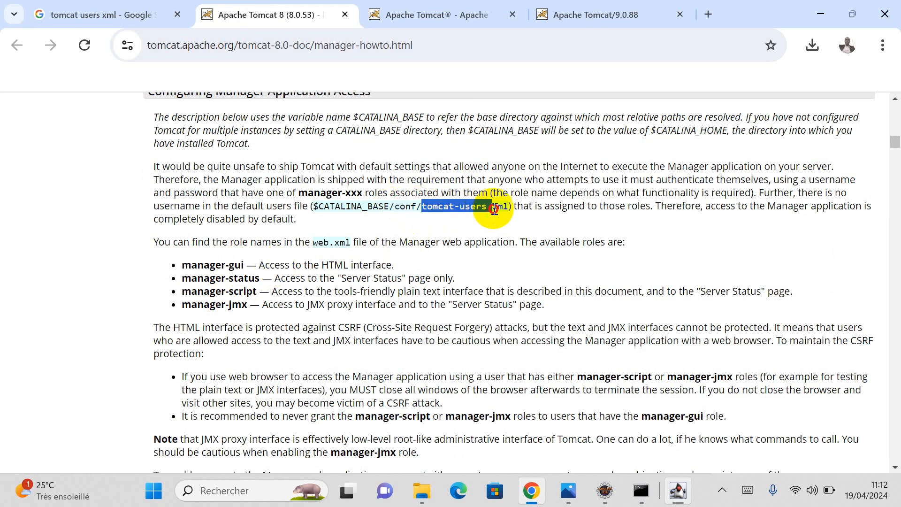
Step: Go up to apache-tomcat-9.0.88, open its conf folder and select tomcat-users
mouse_move(421, 479)
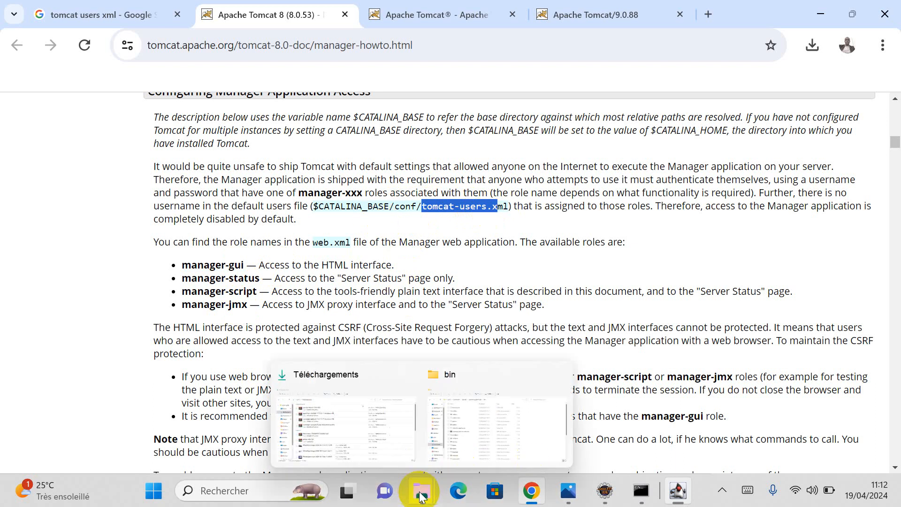
click(480, 427)
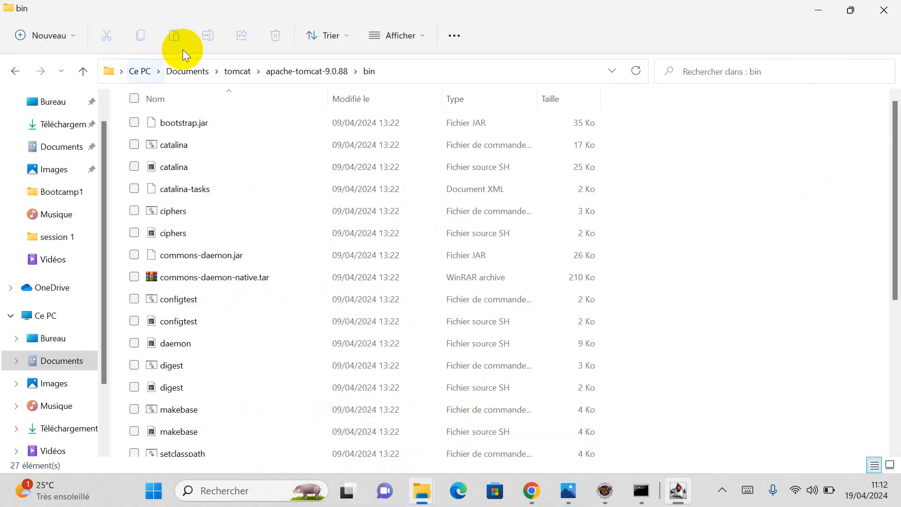
click(305, 73)
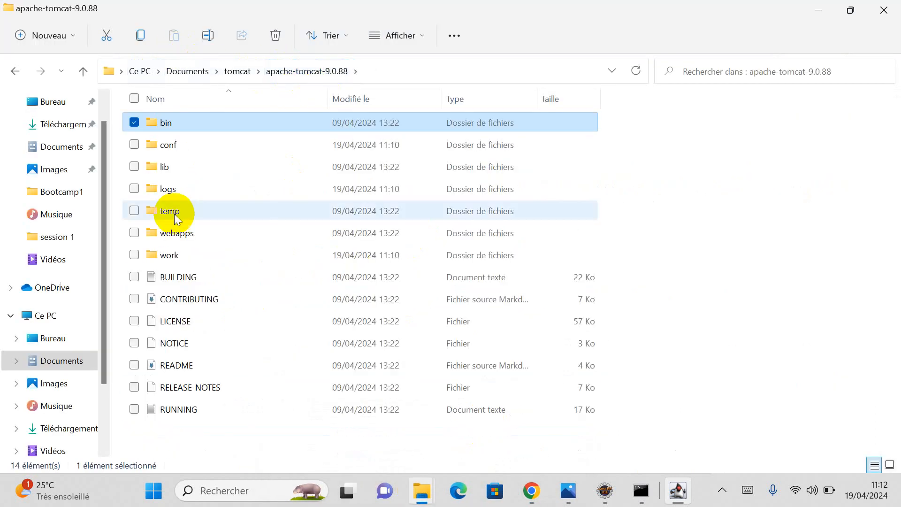
double_click(170, 145)
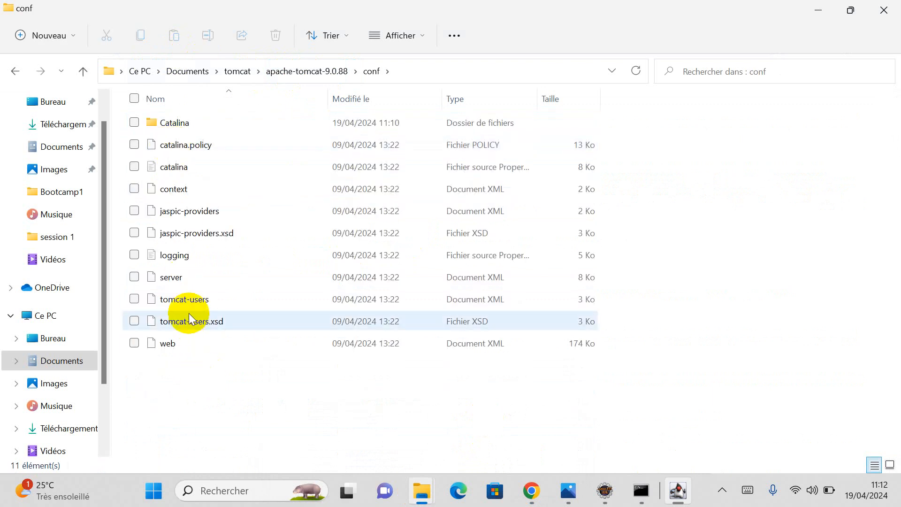
click(186, 300)
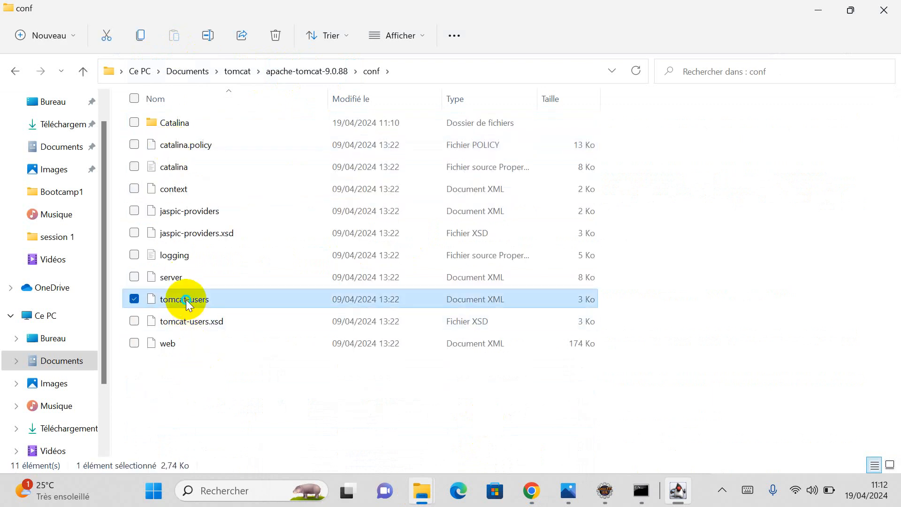
Step: Open tomcat-users with Visual Studio Code through Open with
right_click(186, 299)
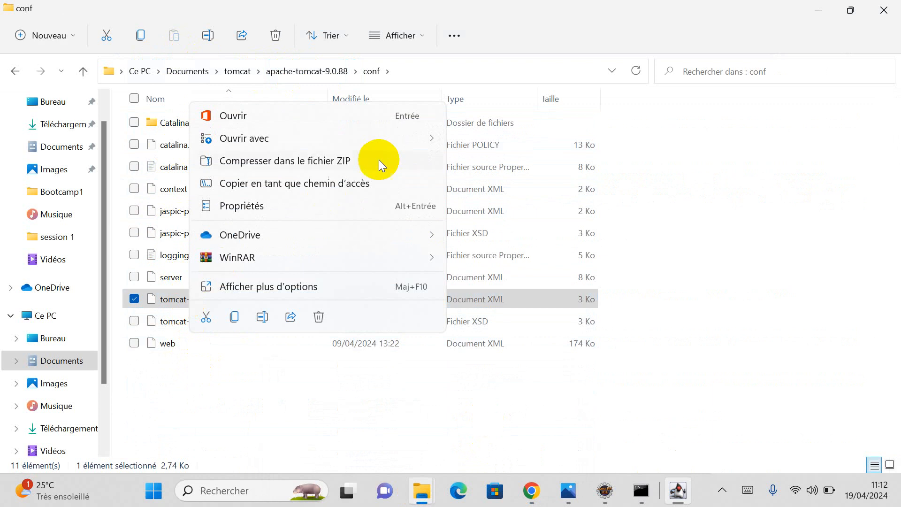
mouse_move(421, 137)
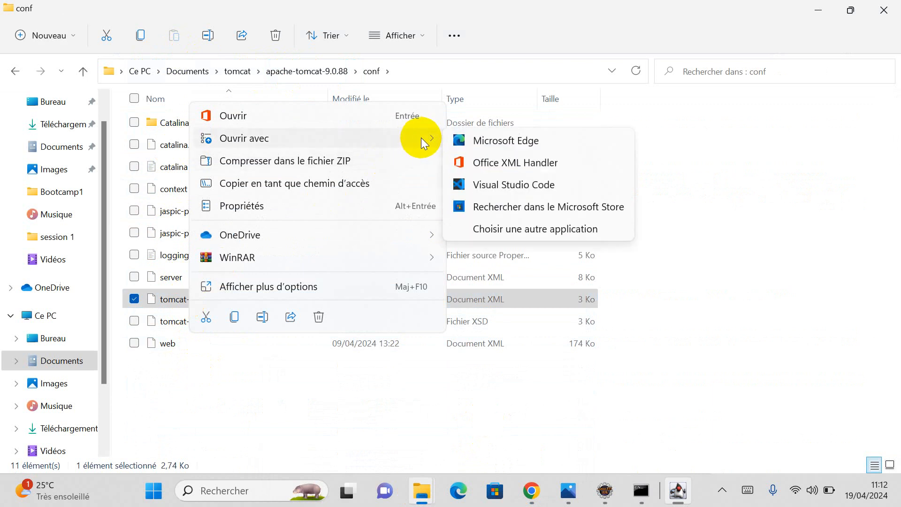
click(496, 185)
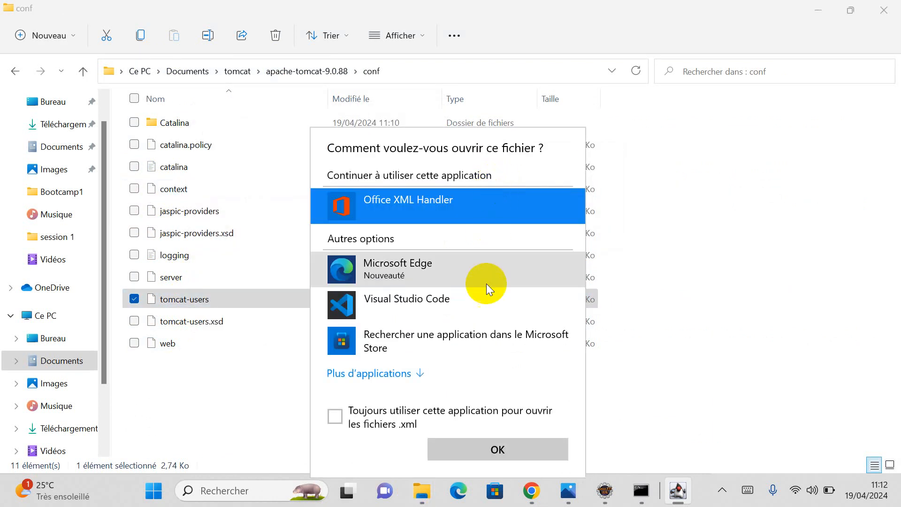
click(416, 283)
click(422, 302)
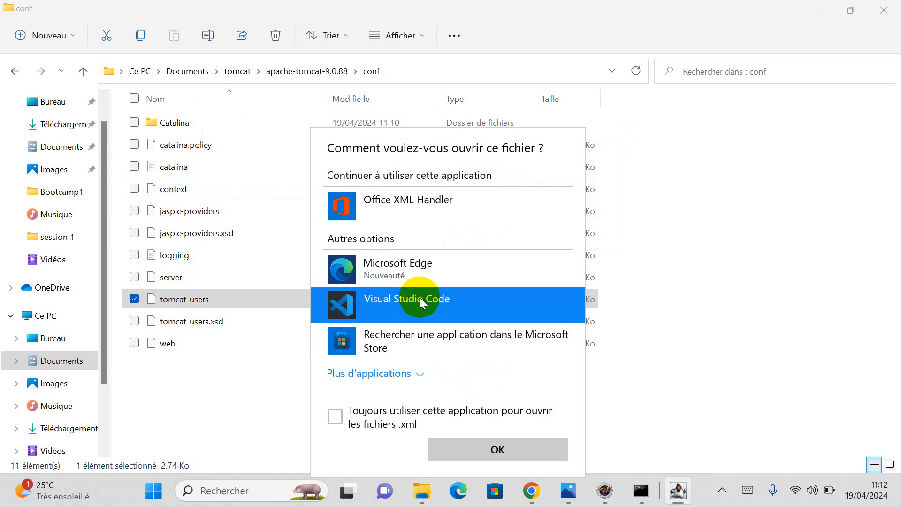
click(499, 446)
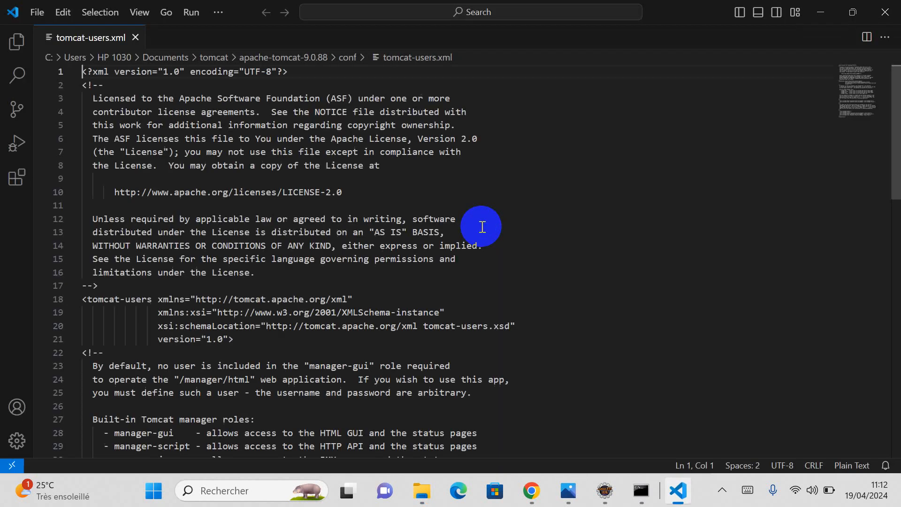
Step: Delete the <!-- marker on line 49 and the --> marker on line 55
scroll(371, 257, down, 3)
scroll(371, 258, down, 10)
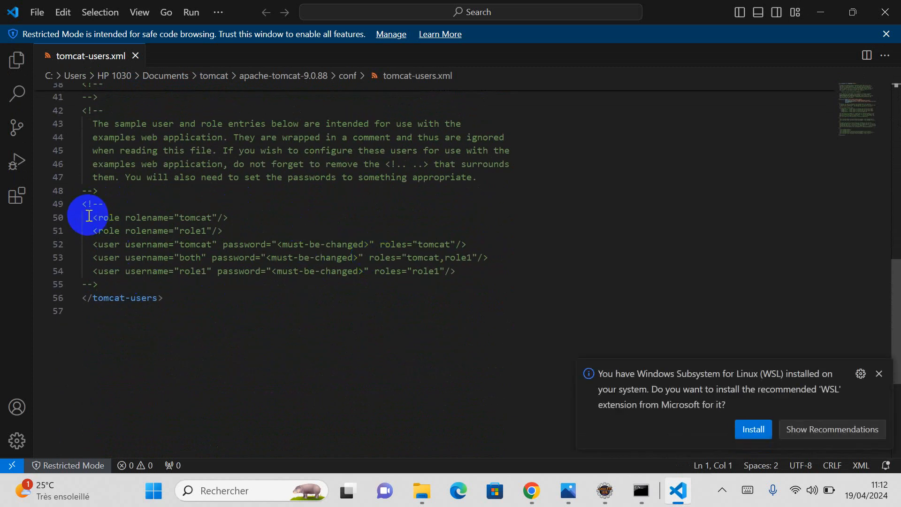
click(879, 374)
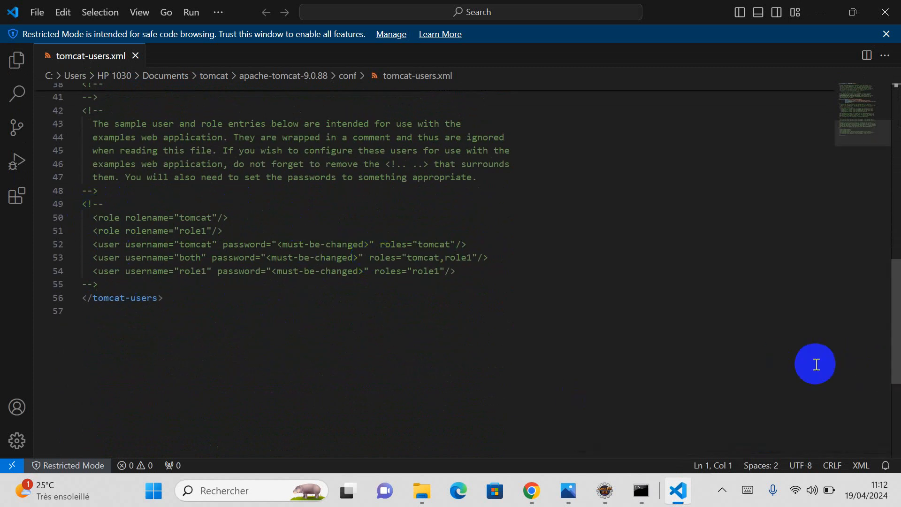
drag(104, 202, 66, 213)
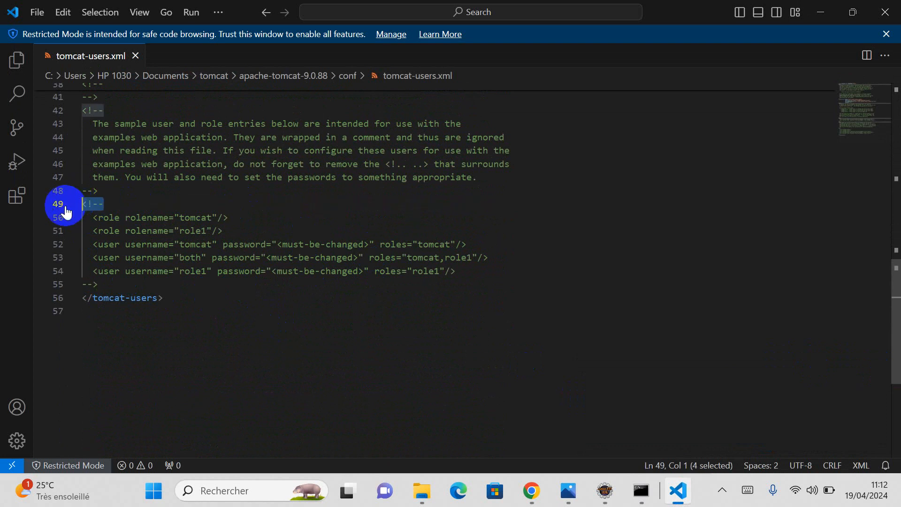
key(Delete)
drag(99, 284, 78, 288)
key(Delete)
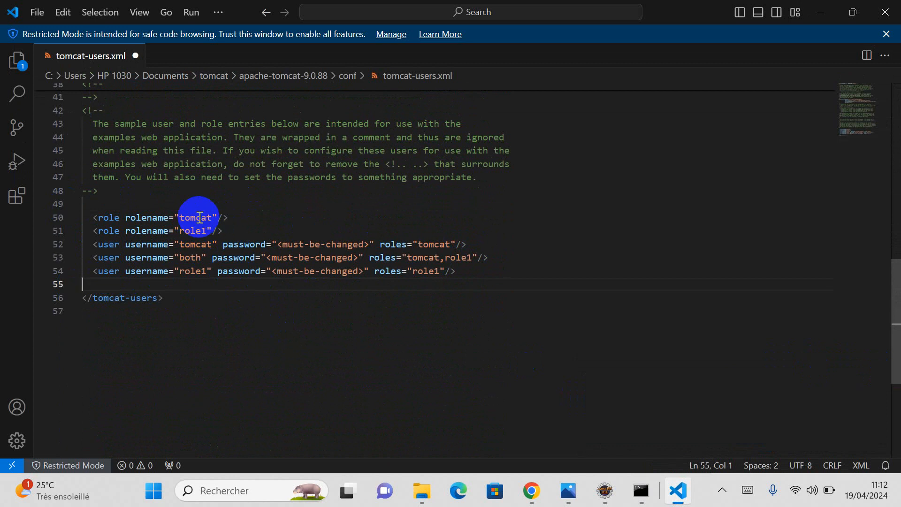
Step: Copy manager-gui from the Tomcat docs and paste it over the tomcat rolename
click(530, 492)
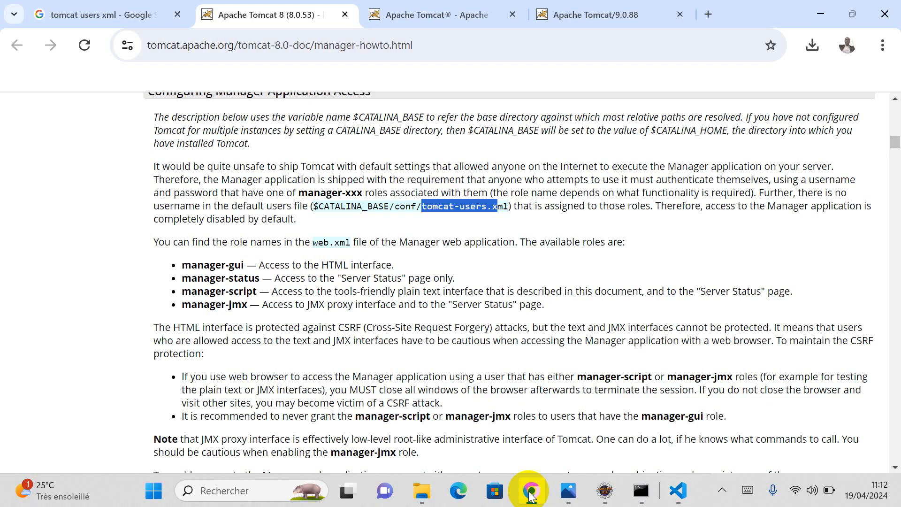
drag(183, 266, 238, 266)
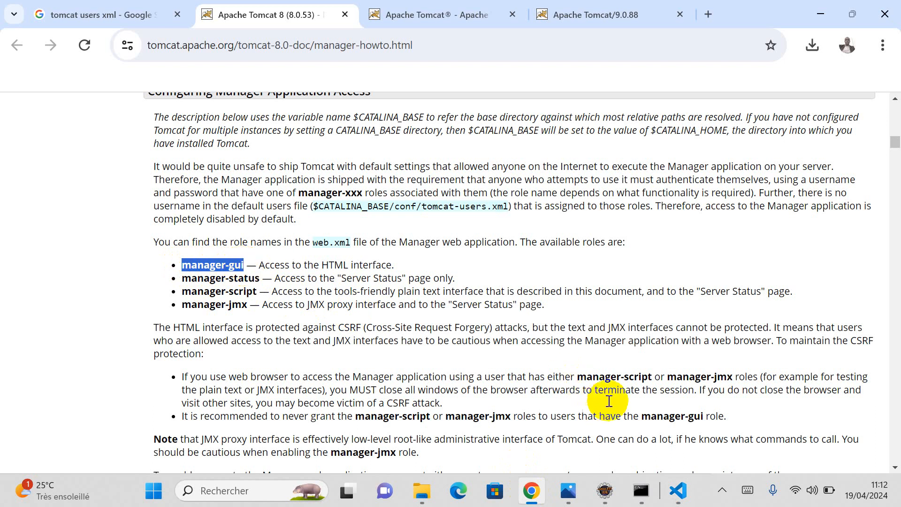
click(678, 491)
double_click(197, 218)
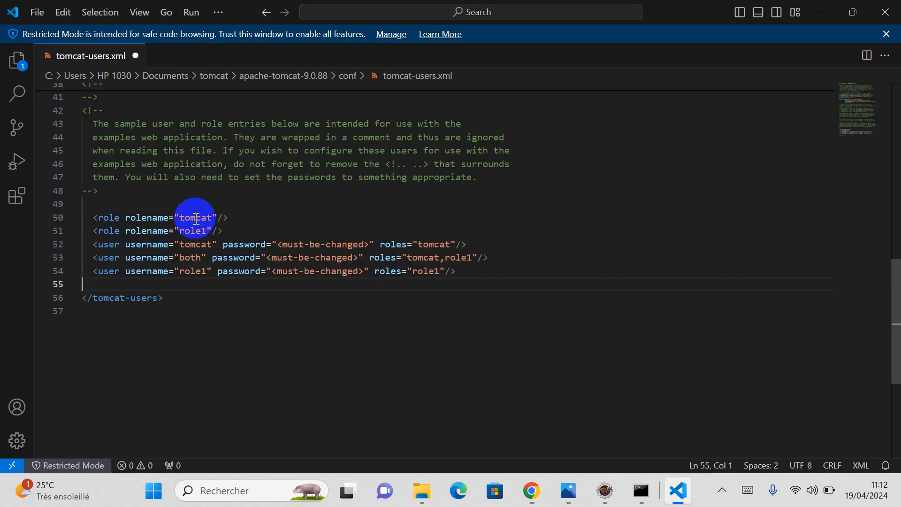
key(ctrl+v)
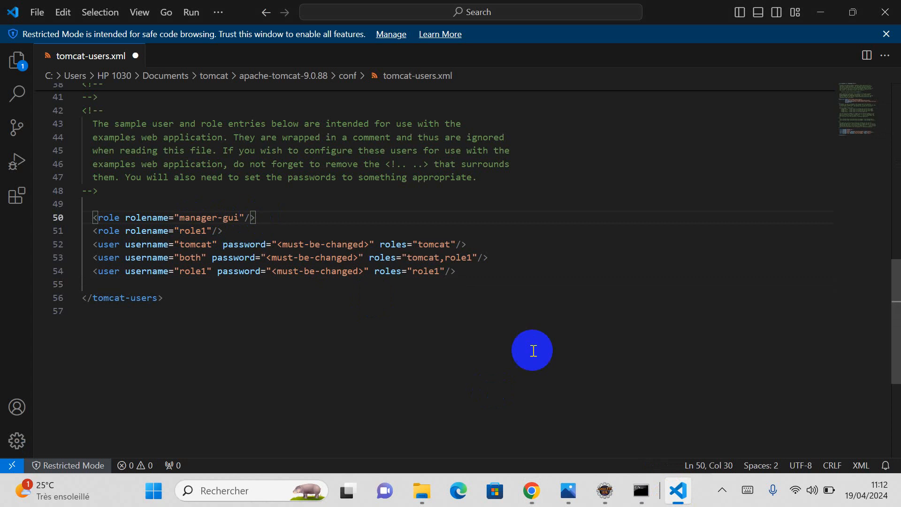
Step: Copy manager-script from the docs and paste it over the role1 rolename
click(531, 491)
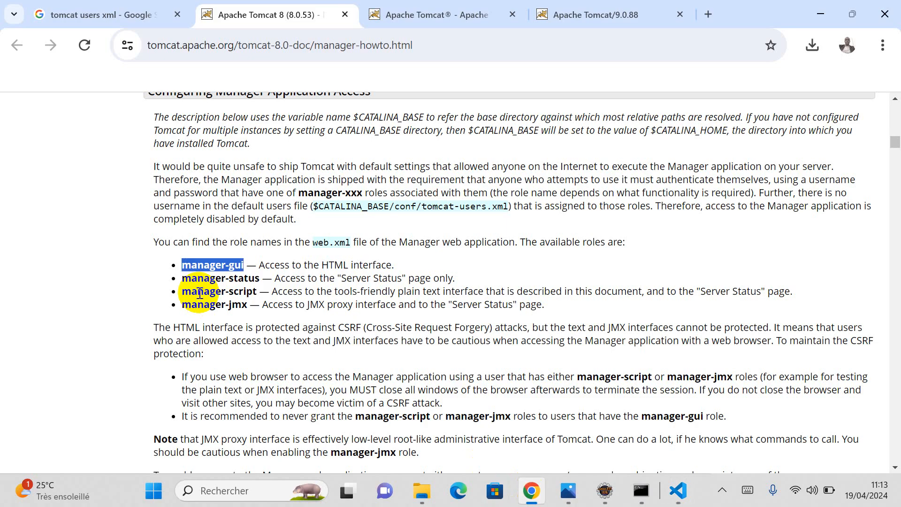
drag(182, 293, 252, 292)
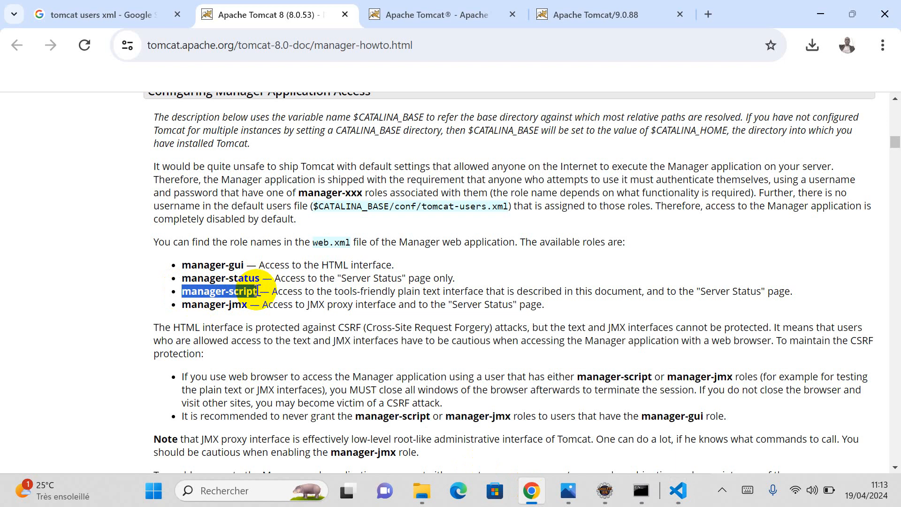
drag(258, 292, 258, 291)
key(ctrl+c)
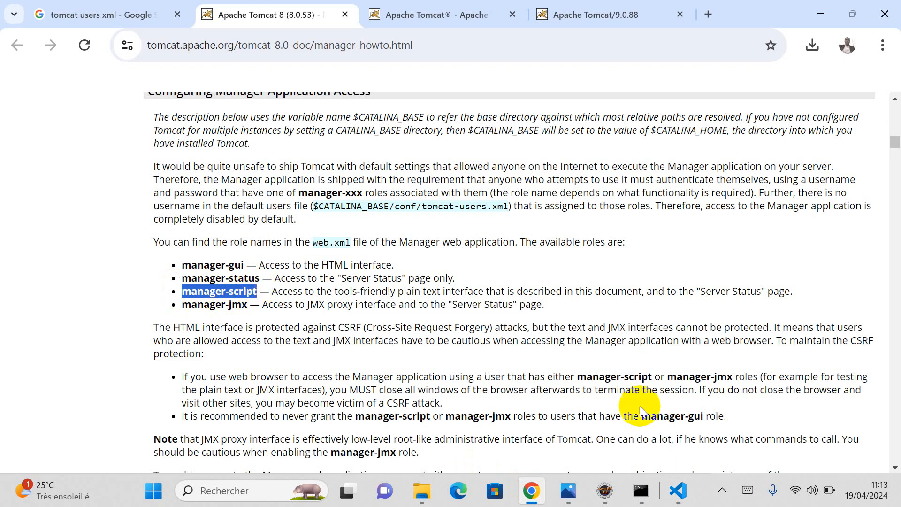
click(678, 490)
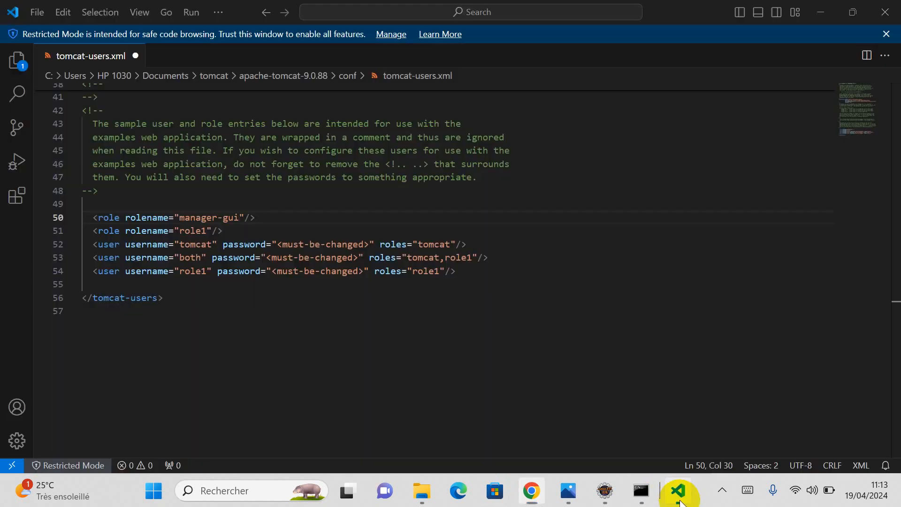
double_click(194, 231)
key(ctrl+v)
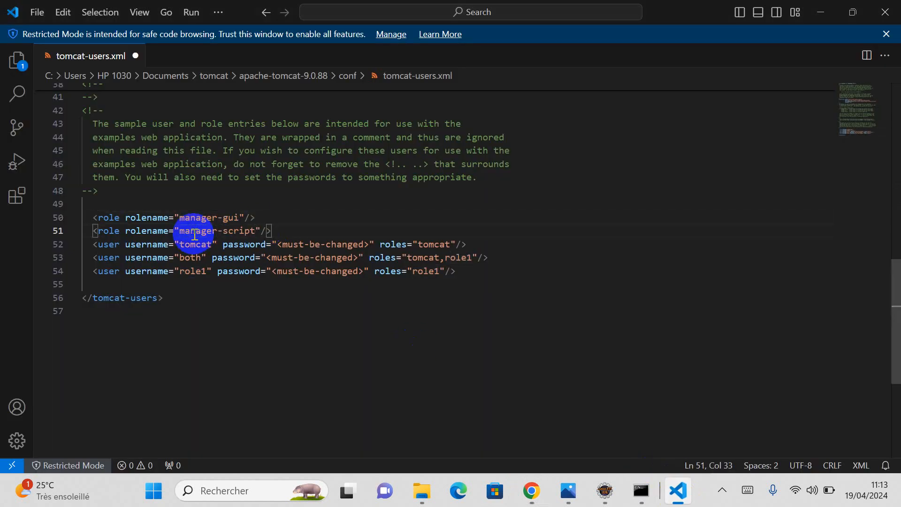
Step: Back on the Manager HOW-TO page, highlight the manager-status role
mouse_move(607, 498)
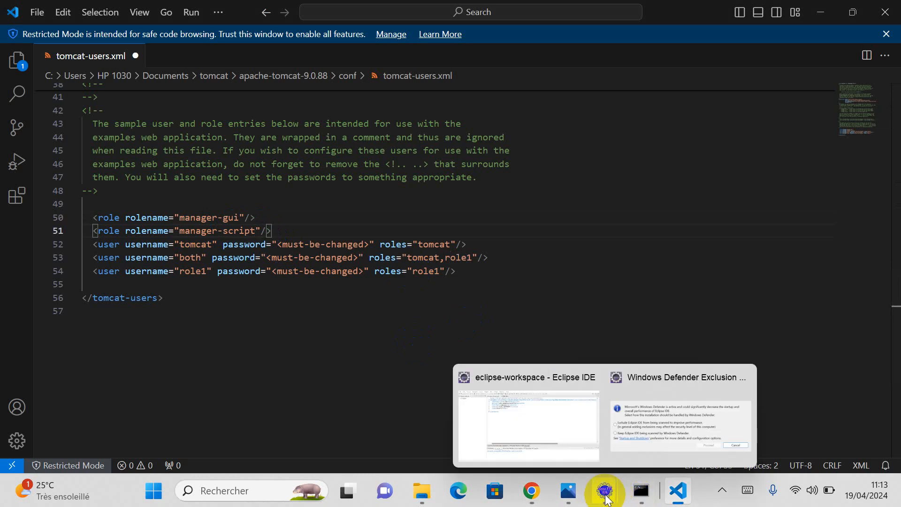
click(531, 491)
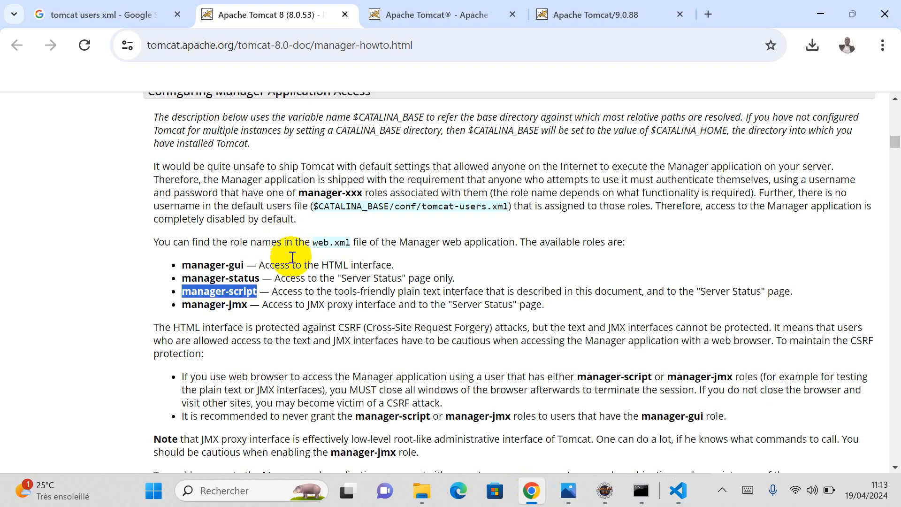
drag(182, 278, 243, 277)
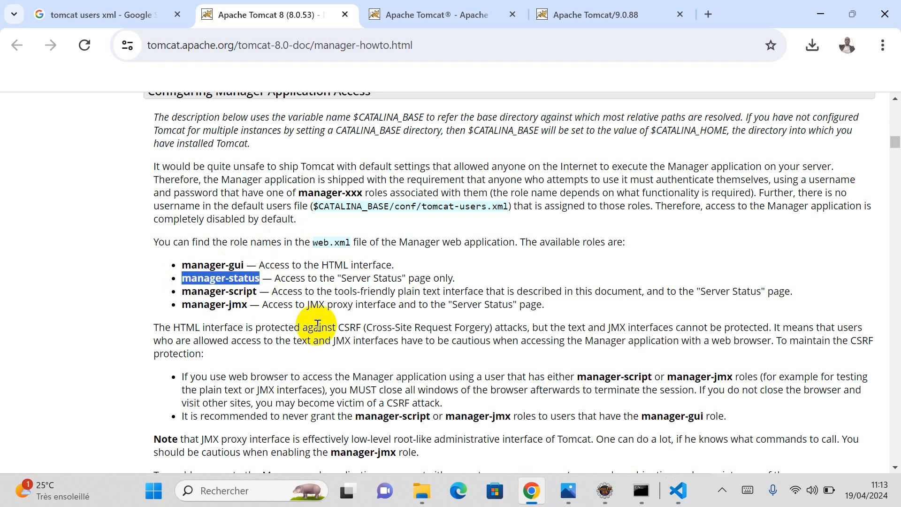
scroll(331, 314, down, 2)
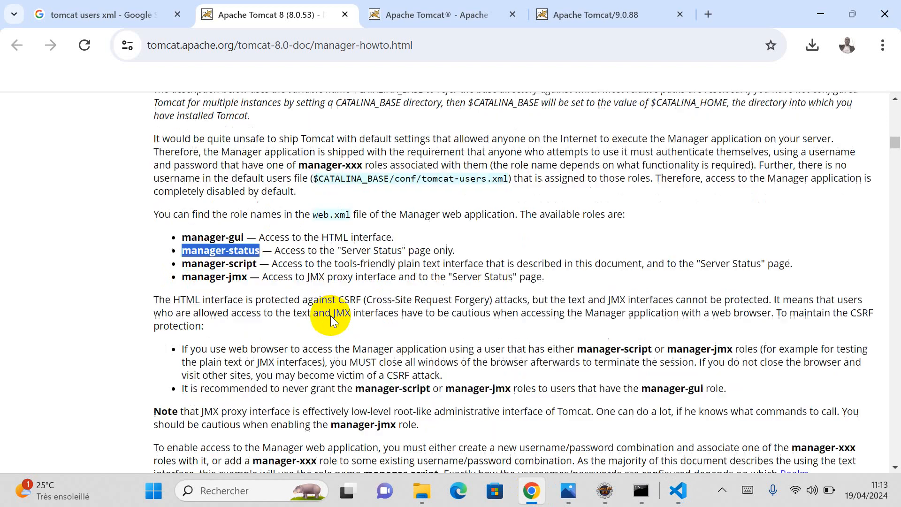
scroll(375, 347, up, 2)
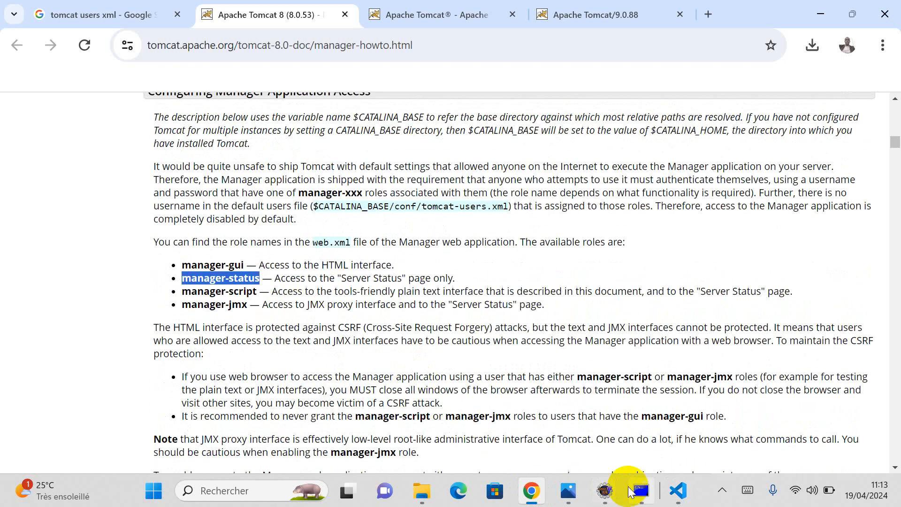
Step: Replace the first sample user's username tomcat with a new username
click(678, 490)
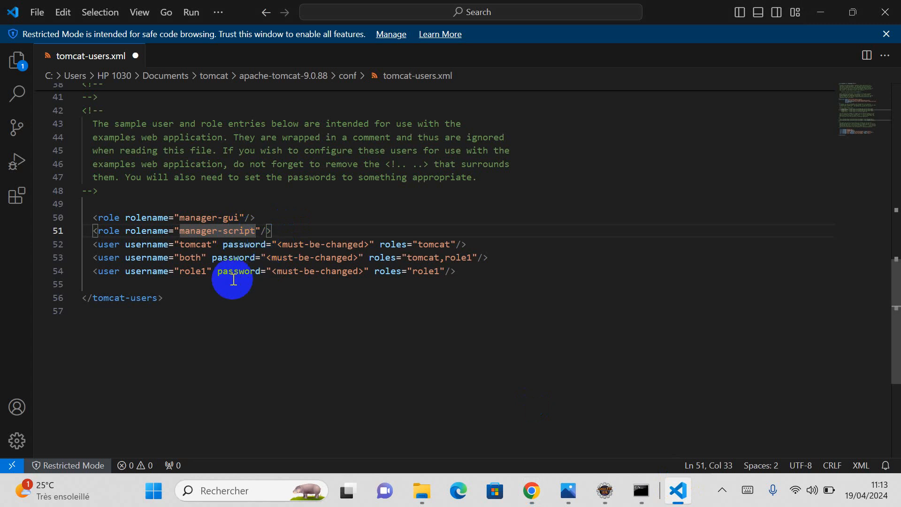
double_click(195, 244)
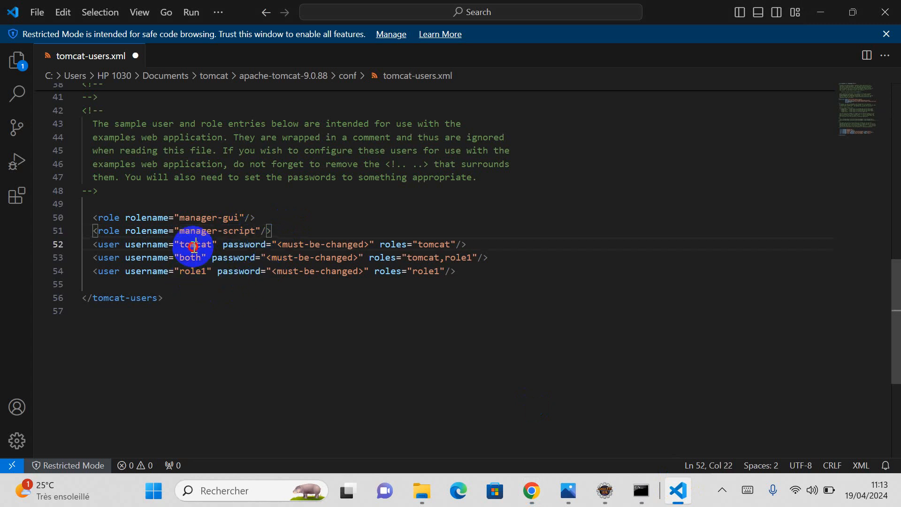
key(BackSpace)
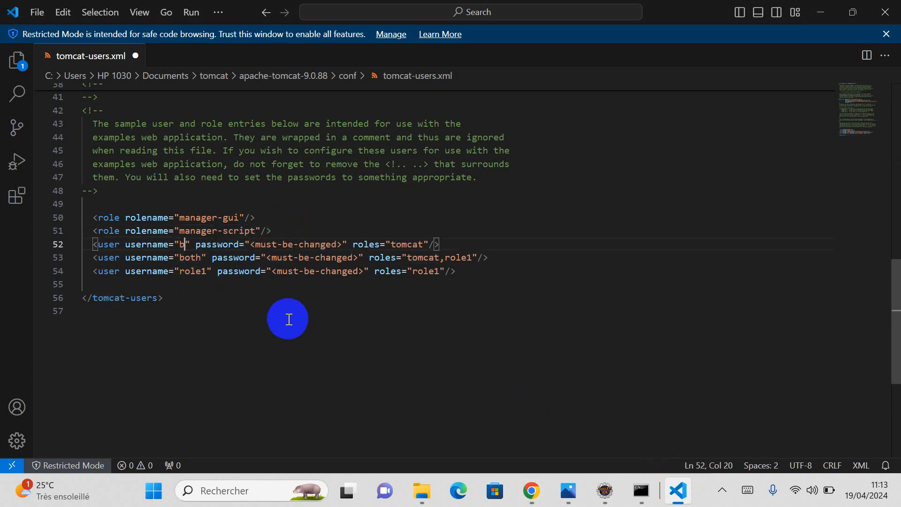
text(bootcamps)
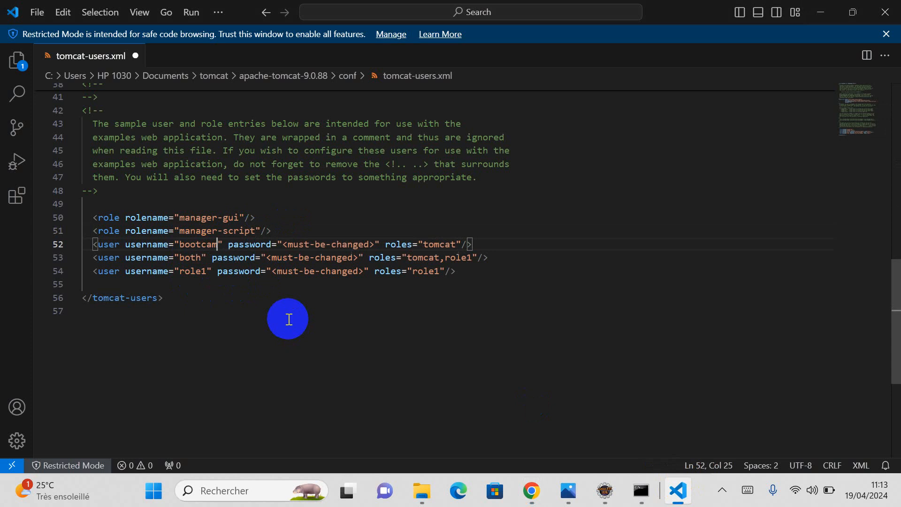
key(BackSpace)
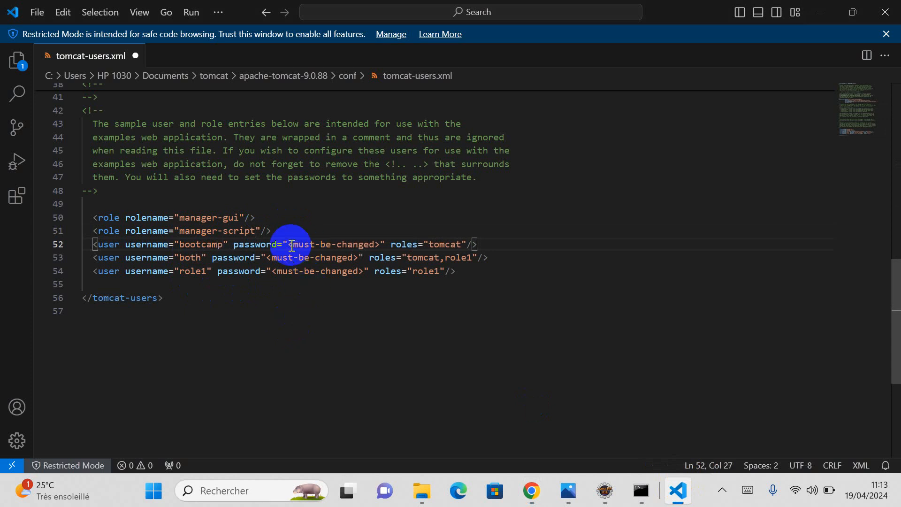
Step: Replace the <must-be-changed> password and delete the two remaining sample user lines
drag(288, 244, 380, 244)
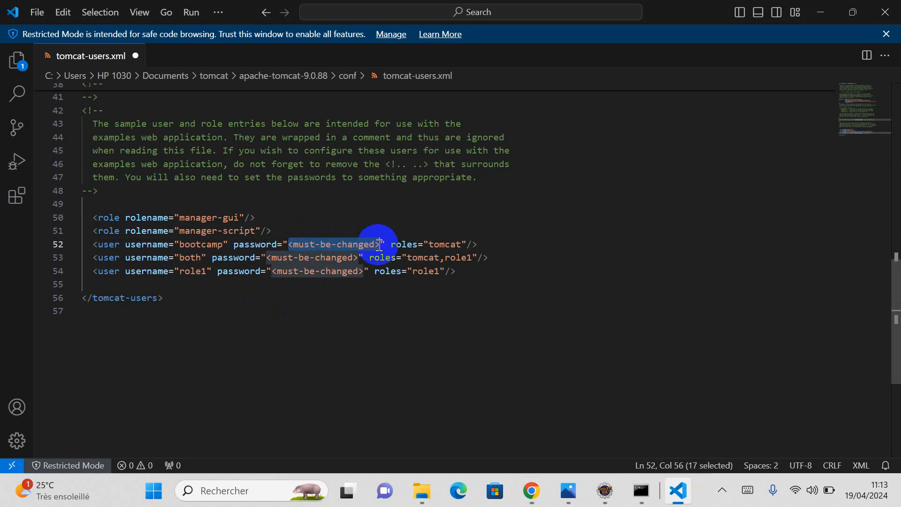
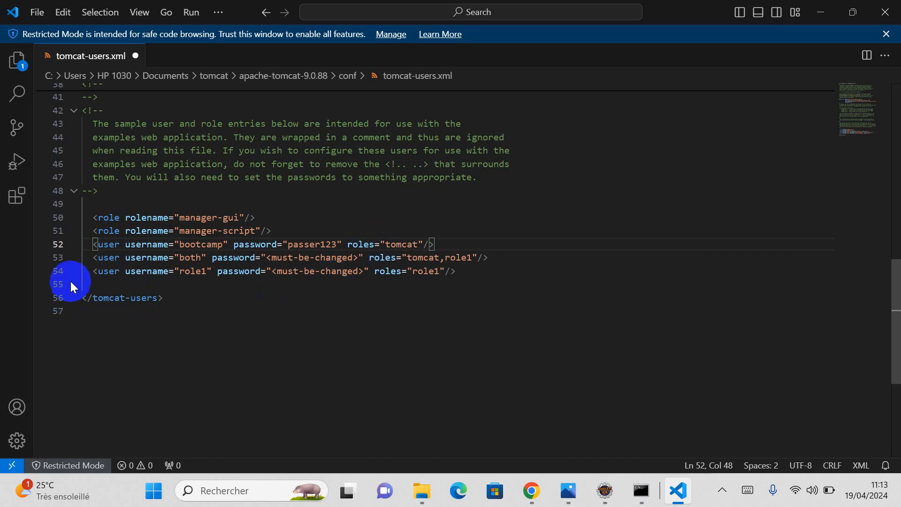
drag(463, 276, 81, 258)
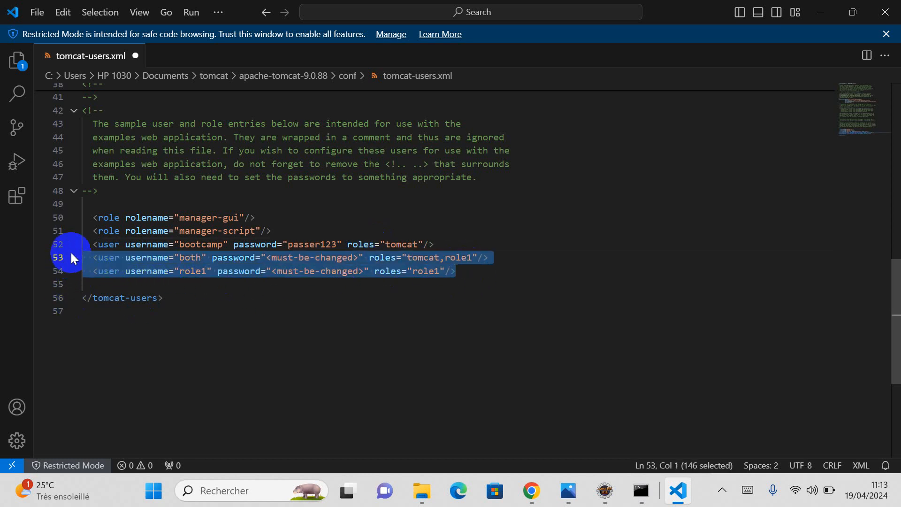
key(BackSpace)
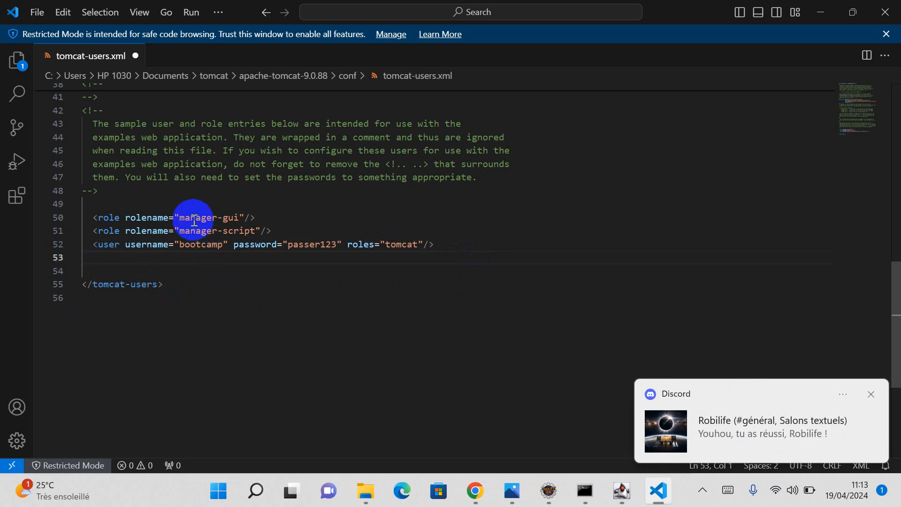
Step: Change the user's tomcat role to manager-gui, ready to append manager-script after it
drag(180, 219, 238, 216)
key(ctrl+c)
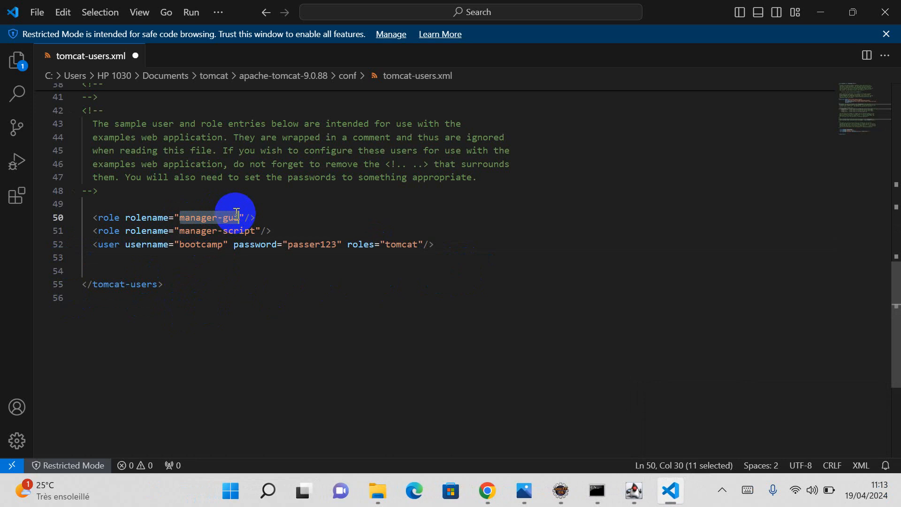
double_click(407, 244)
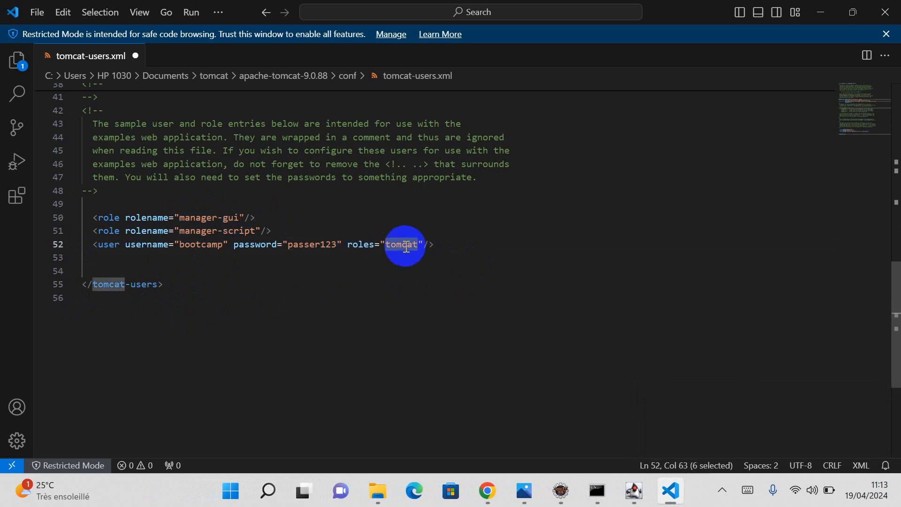
key(ctrl+v)
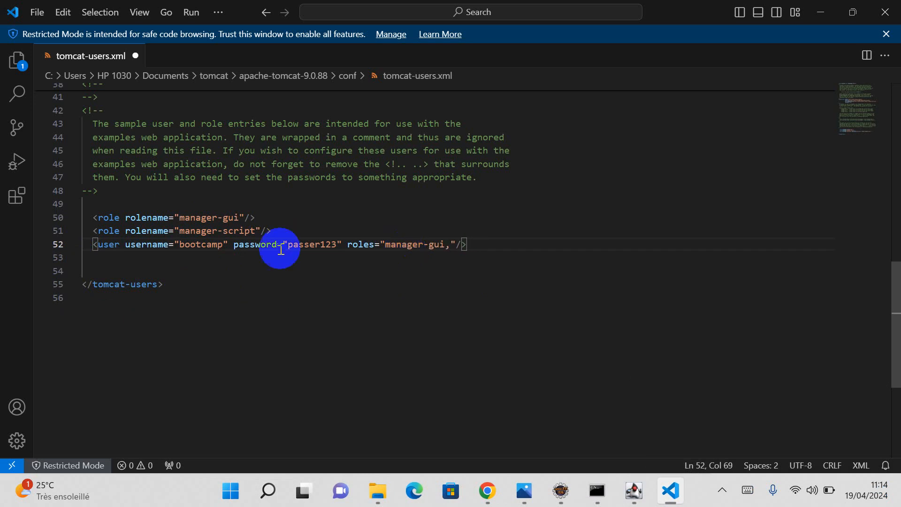
drag(180, 230, 250, 228)
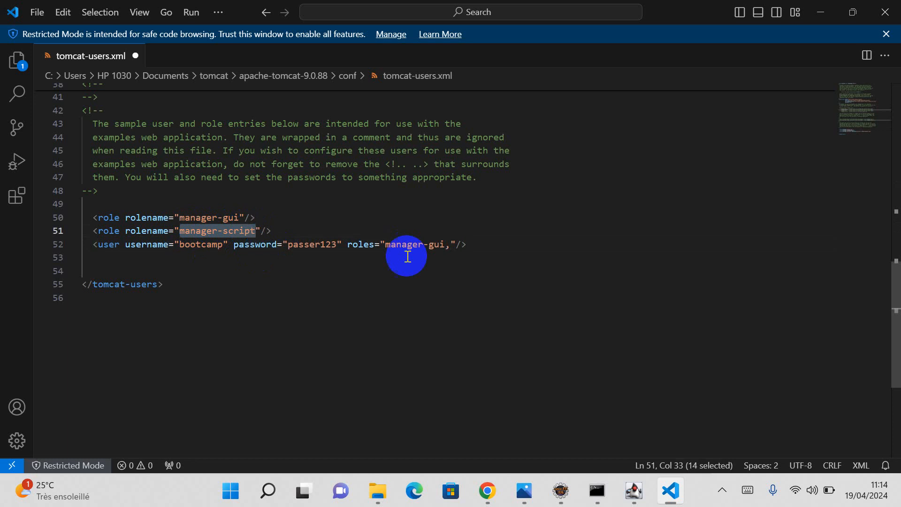
click(451, 244)
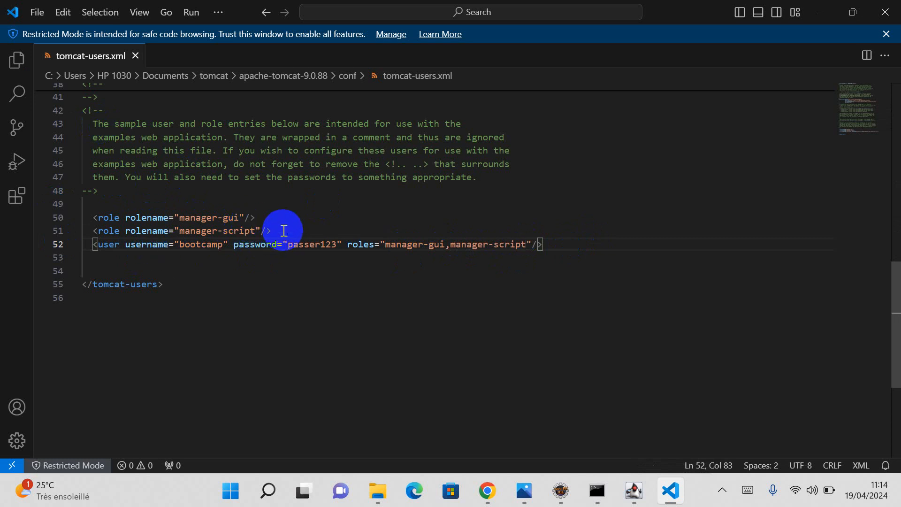
Step: Scroll the Manager HOW-TO page to the realm section and highlight server.xml
click(487, 490)
scroll(396, 308, down, 4)
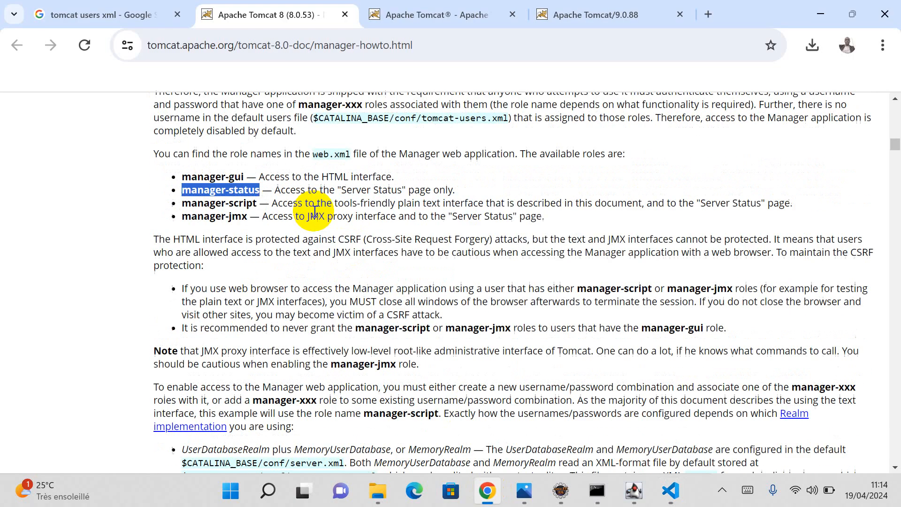
scroll(375, 287, down, 3)
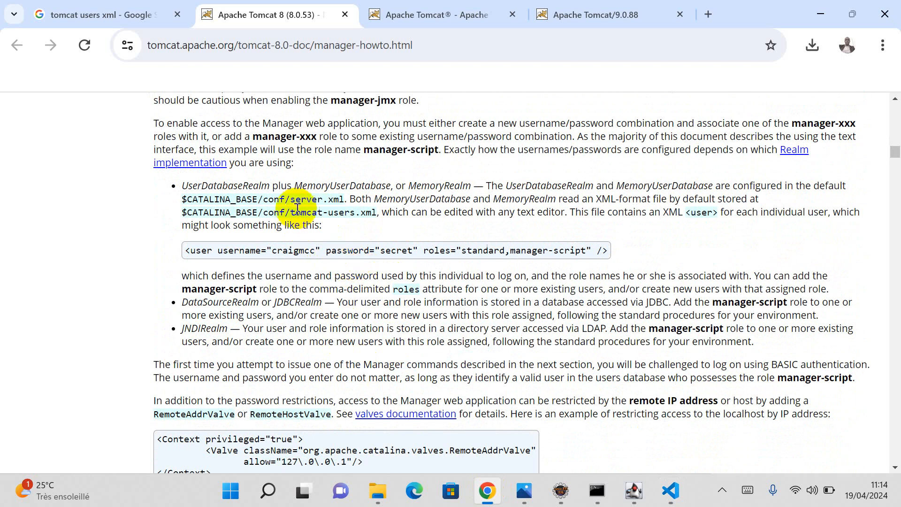
drag(291, 201, 343, 199)
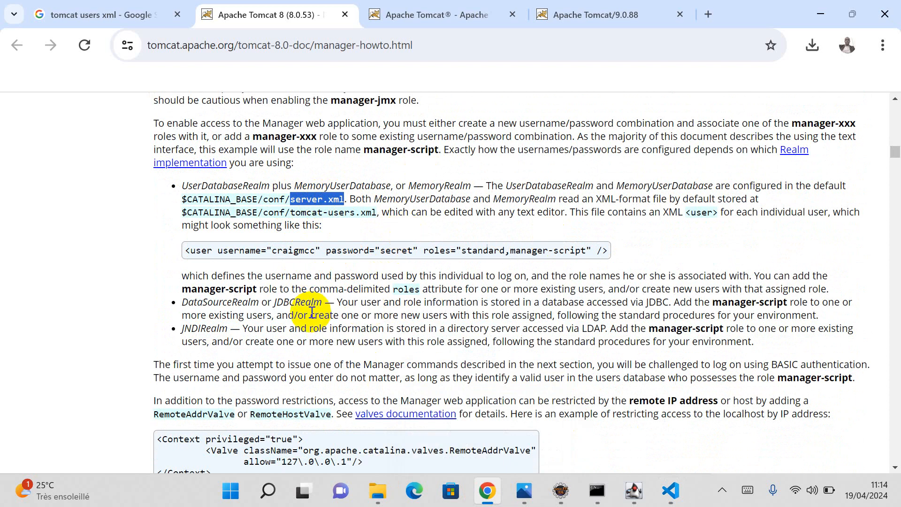
Step: Close tomcat-users.xml, stop Tomcat with shutdown.bat, and reload localhost:8080 to confirm
click(670, 490)
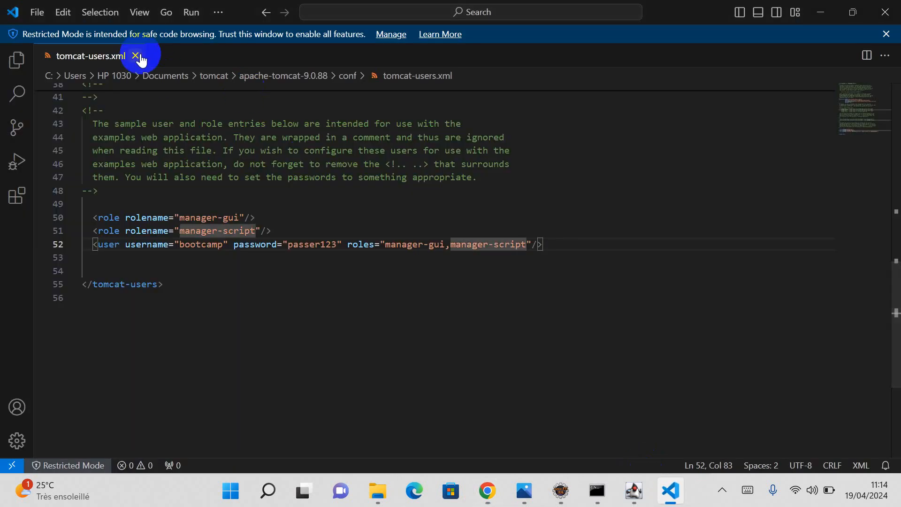
click(135, 56)
click(595, 489)
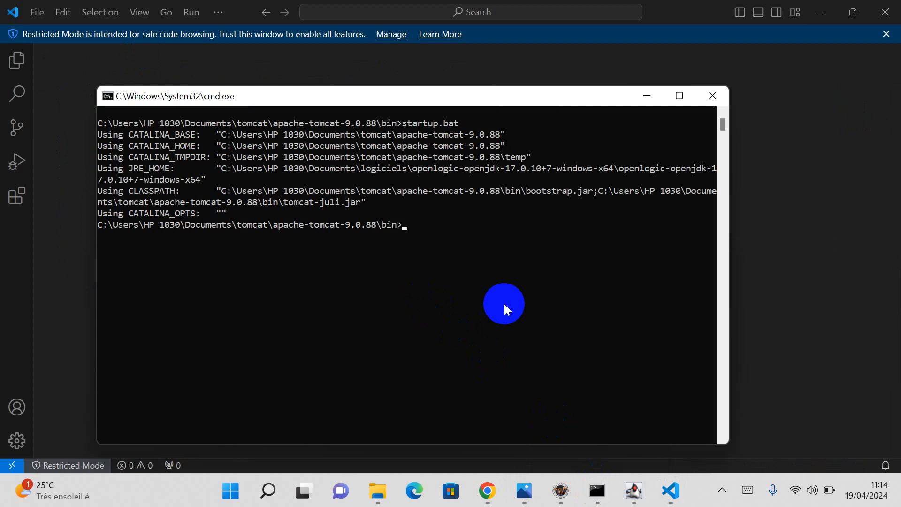
text(shutdown.bat)
key(Return)
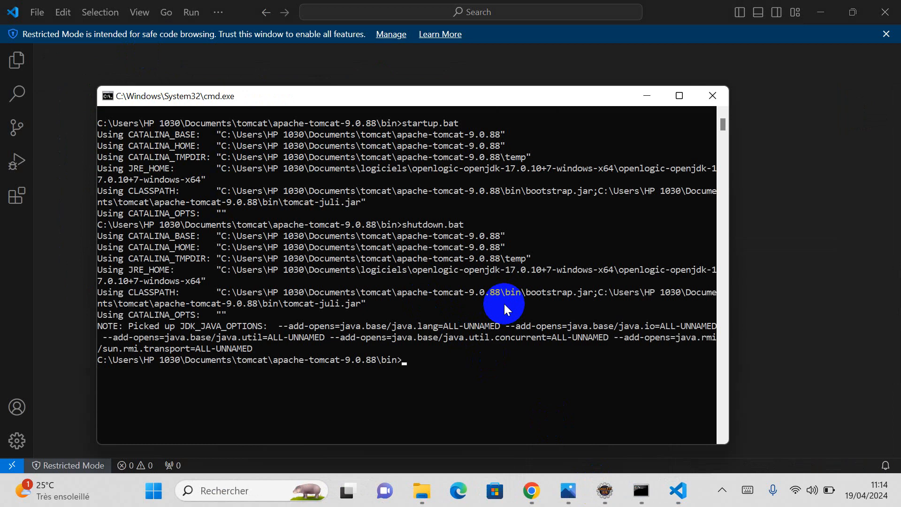
click(530, 492)
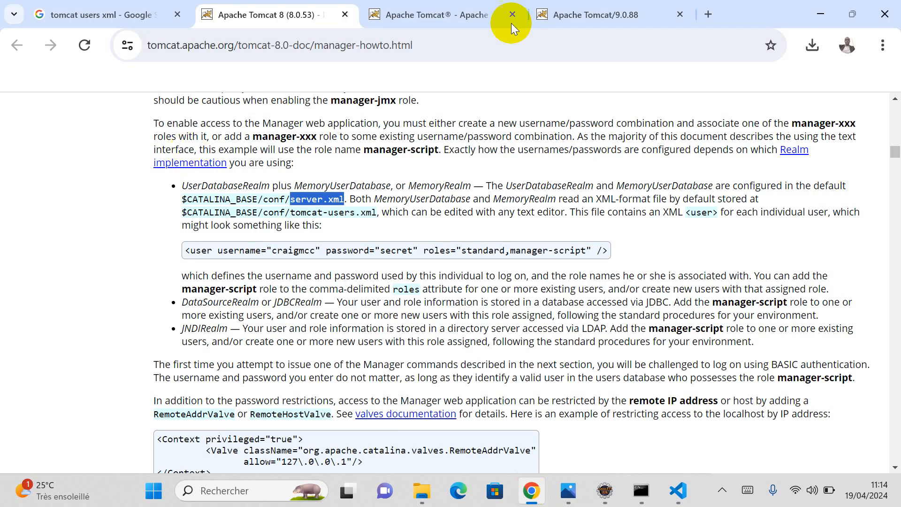
click(595, 16)
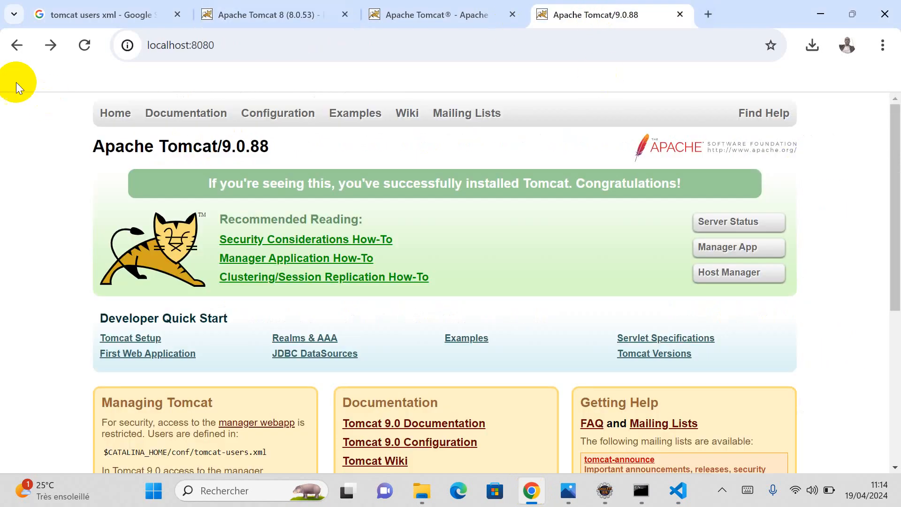
click(83, 45)
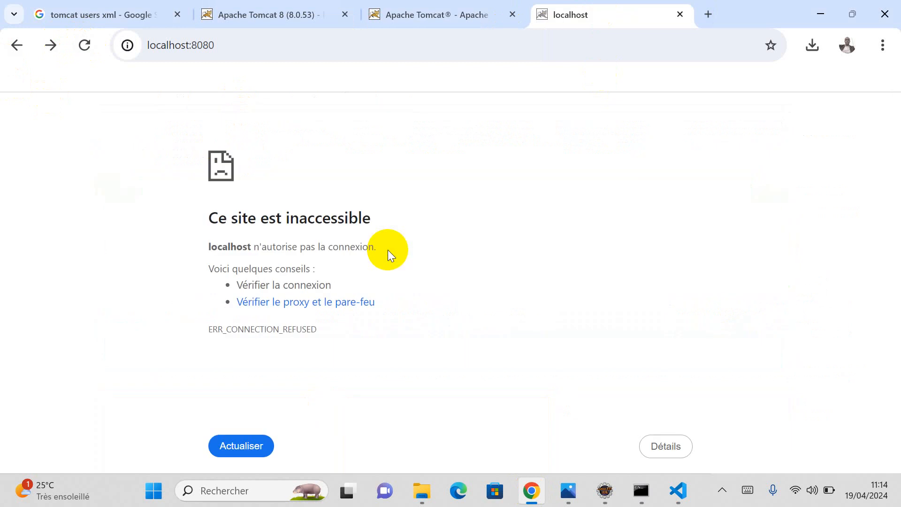
Step: Start Tomcat again by rerunning startup.bat, then return to Chrome
click(641, 491)
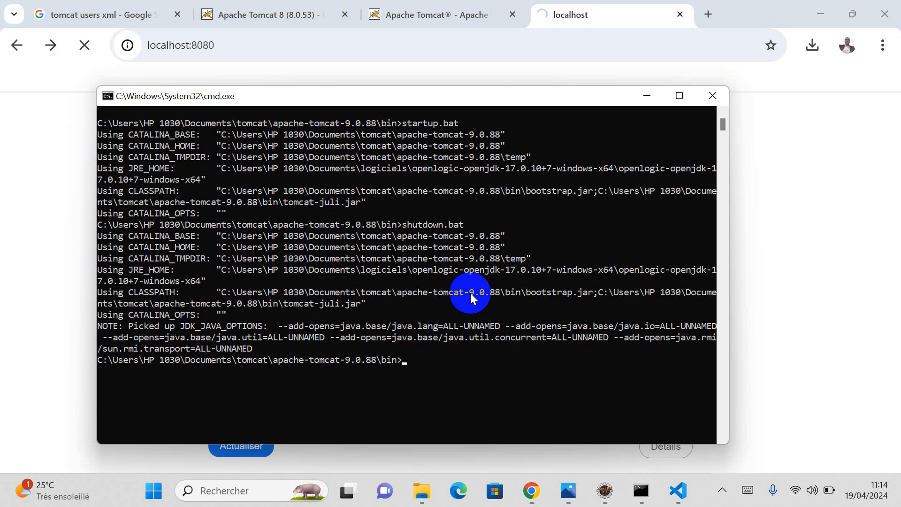
key(Up)
key(Up)
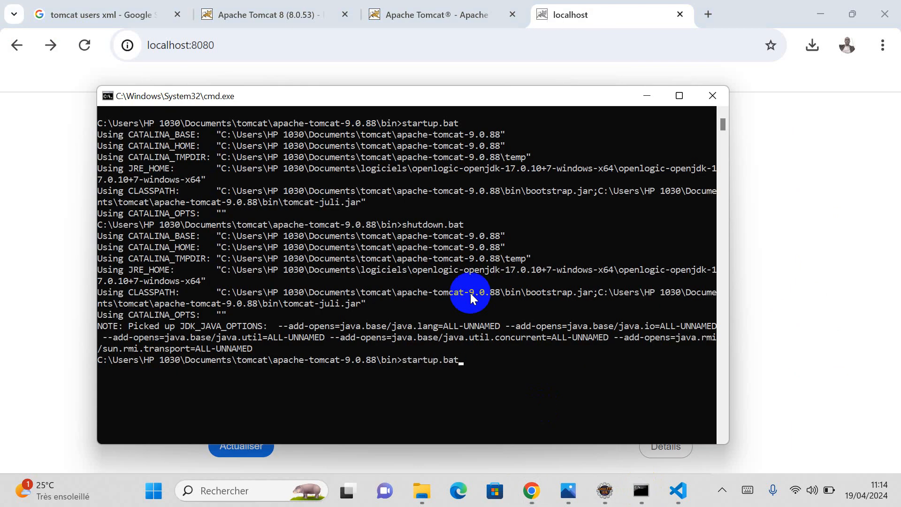
key(Return)
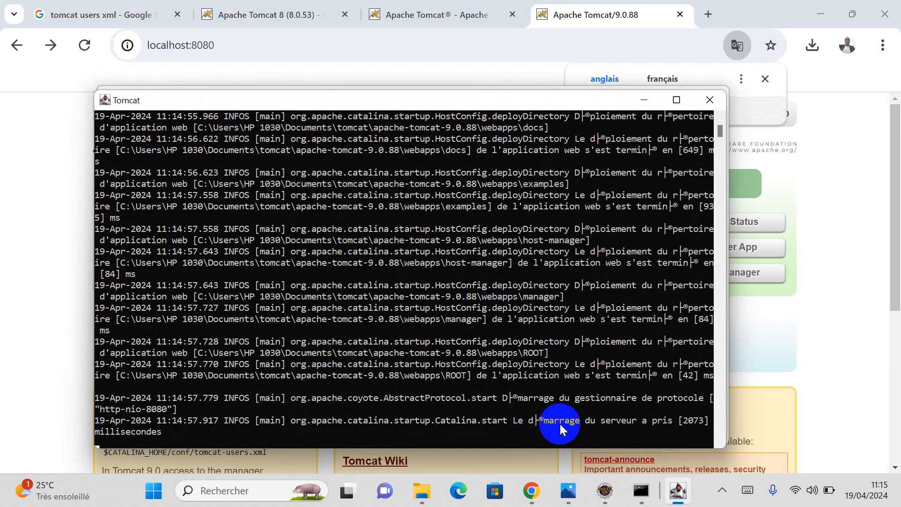
click(24, 138)
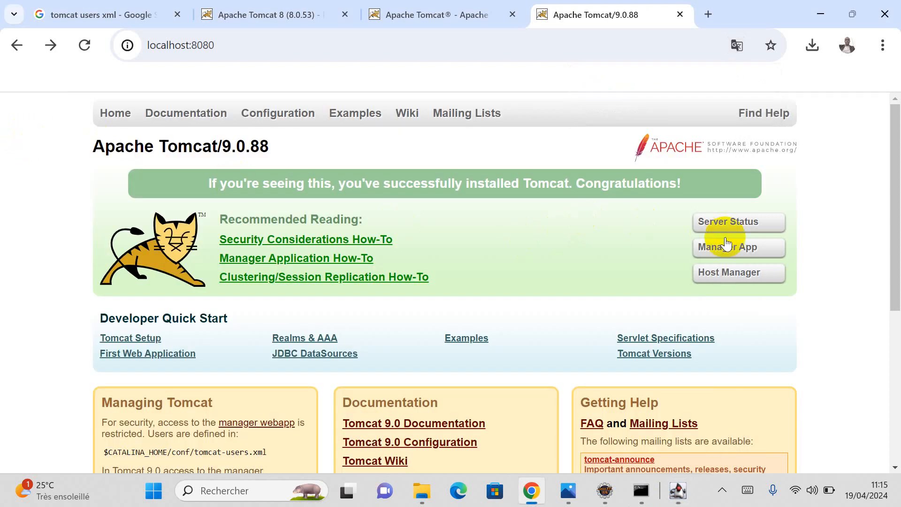
Step: Open Manager App and sign in with the new manager username and password
click(733, 252)
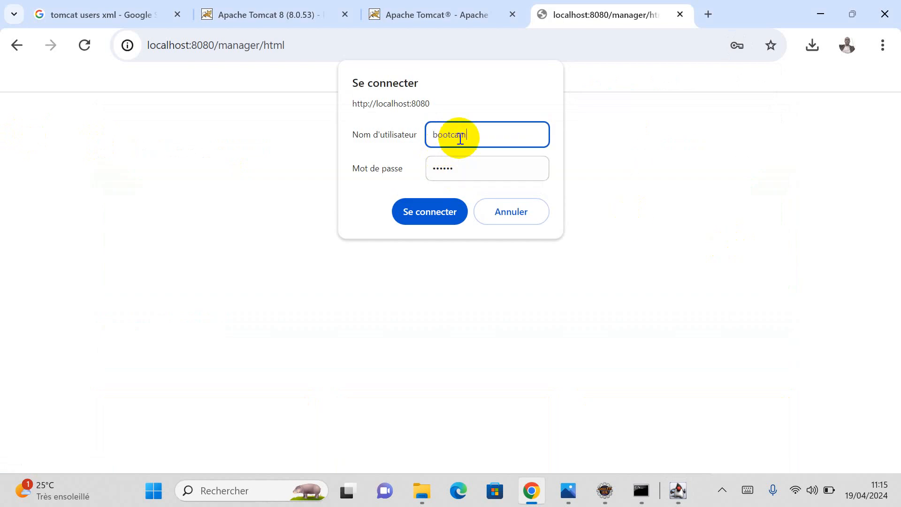
click(466, 169)
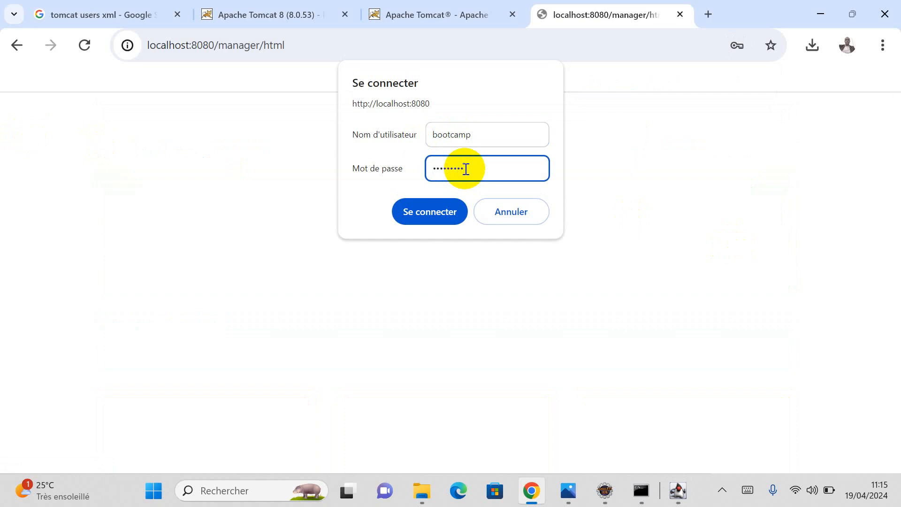
click(424, 214)
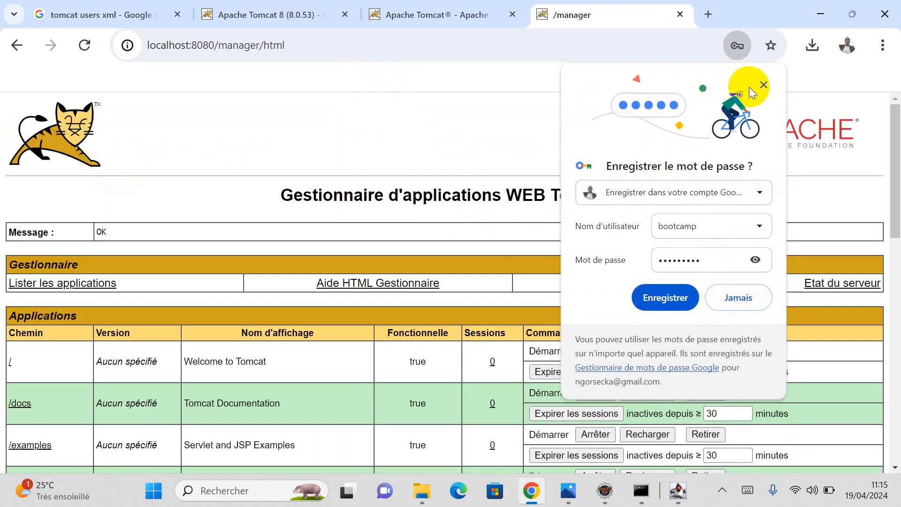
Step: Close Chrome's save-password popup and review the five running applications listed
click(763, 85)
scroll(475, 292, down, 6)
scroll(479, 289, down, 5)
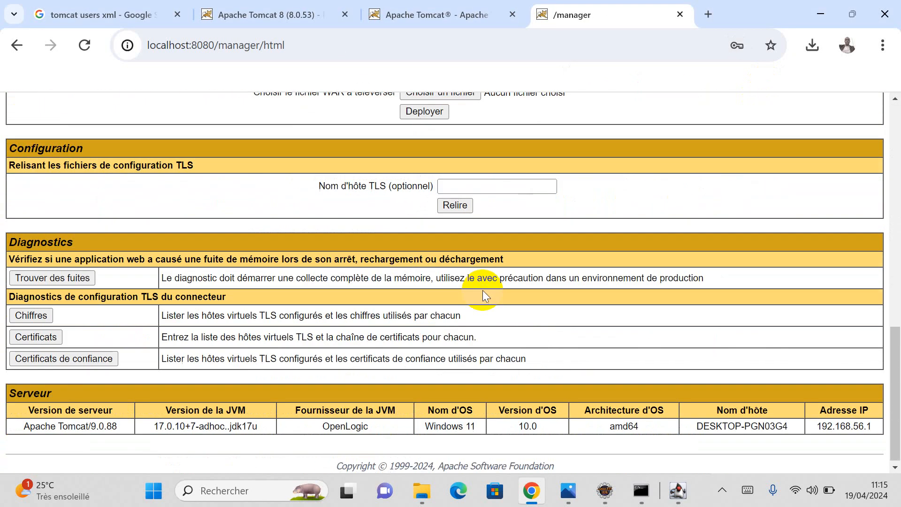
scroll(347, 301, up, 7)
scroll(352, 293, up, 4)
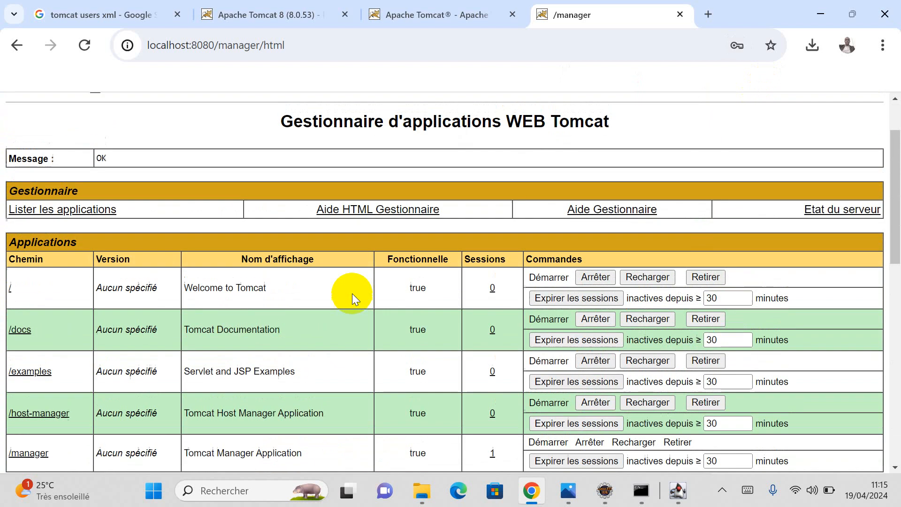
scroll(353, 292, down, 3)
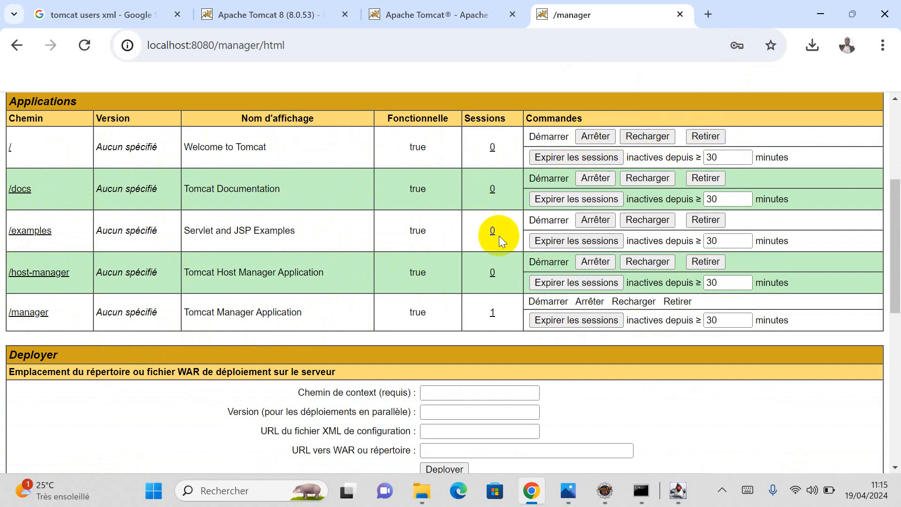
scroll(499, 236, down, 5)
scroll(316, 239, down, 3)
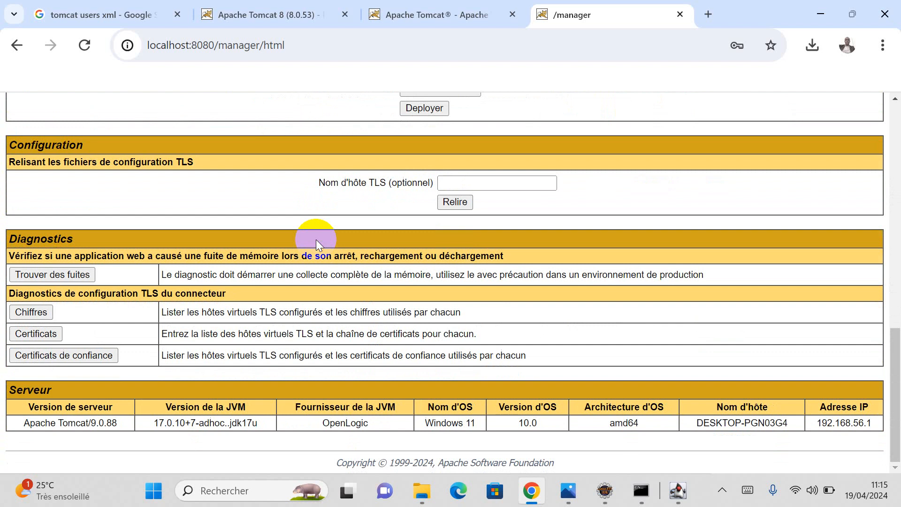
scroll(330, 236, up, 10)
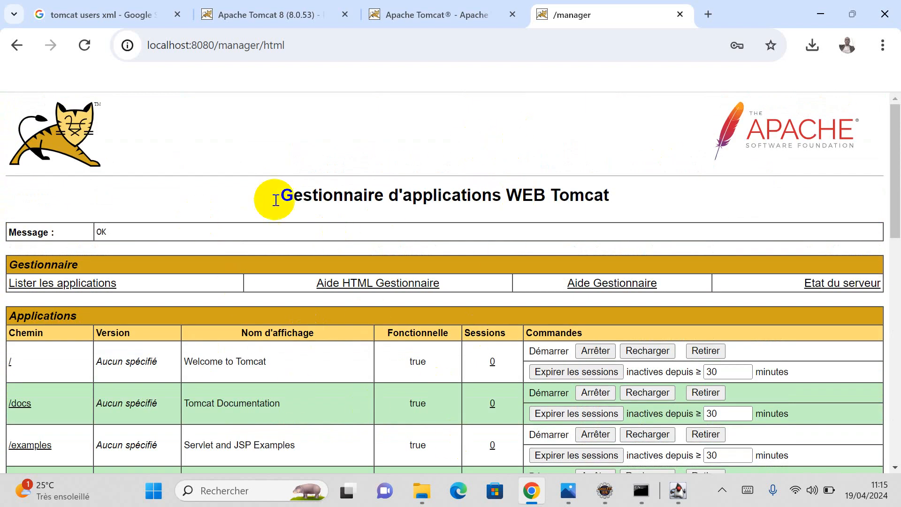
scroll(489, 183, down, 5)
scroll(488, 183, up, 5)
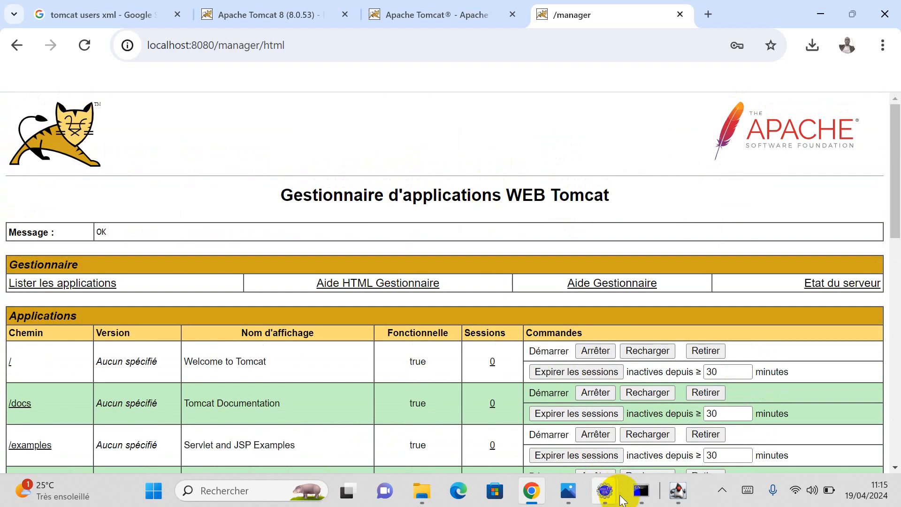
Step: Rerun shutdown.bat in Command Prompt from the Tomcat 9.0.88 bin folder to stop the server
click(642, 495)
click(464, 312)
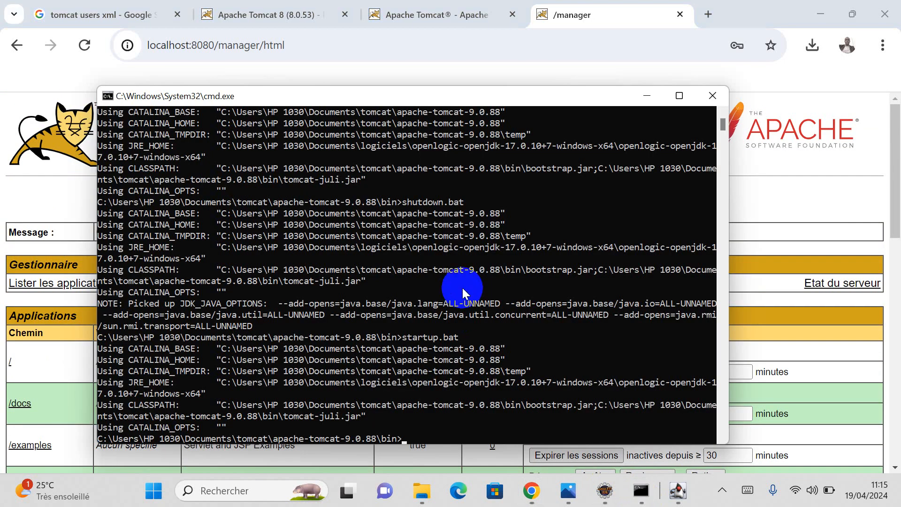
drag(462, 291, 476, 314)
key(Up)
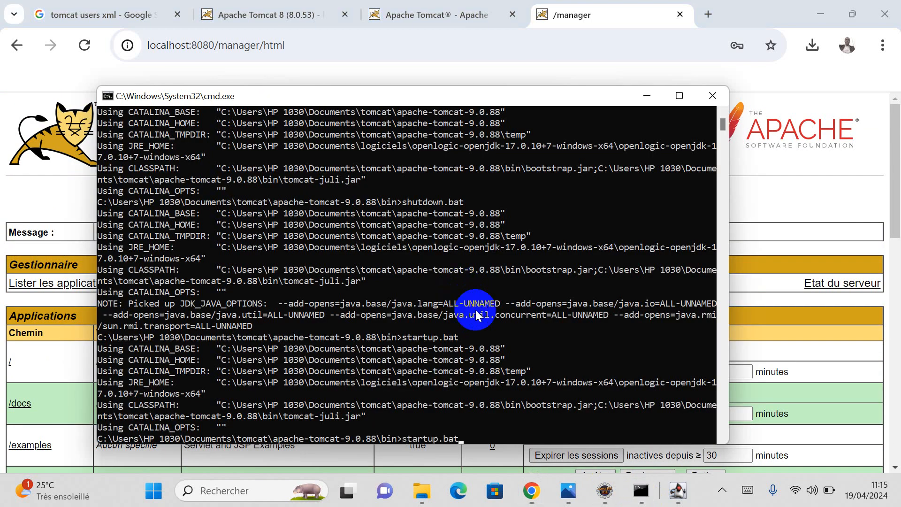
key(Up)
key(Up)
key(Up)
key(Return)
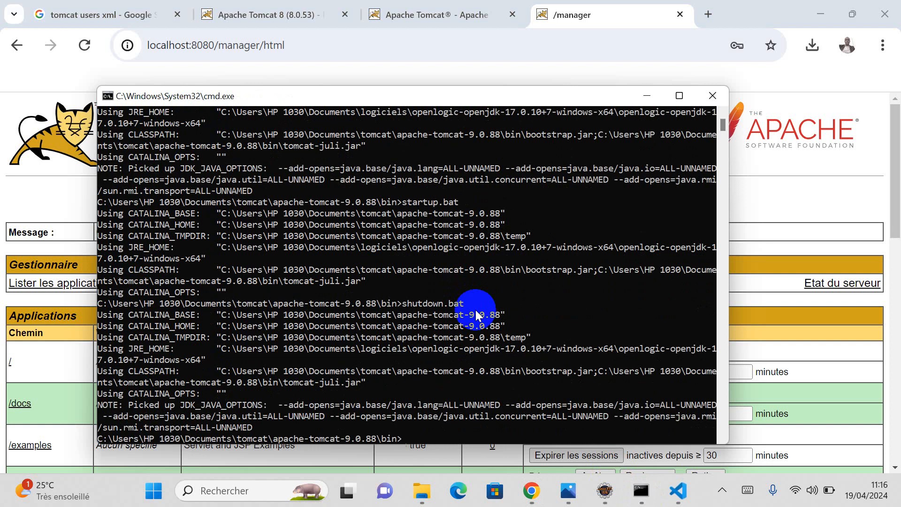
click(605, 495)
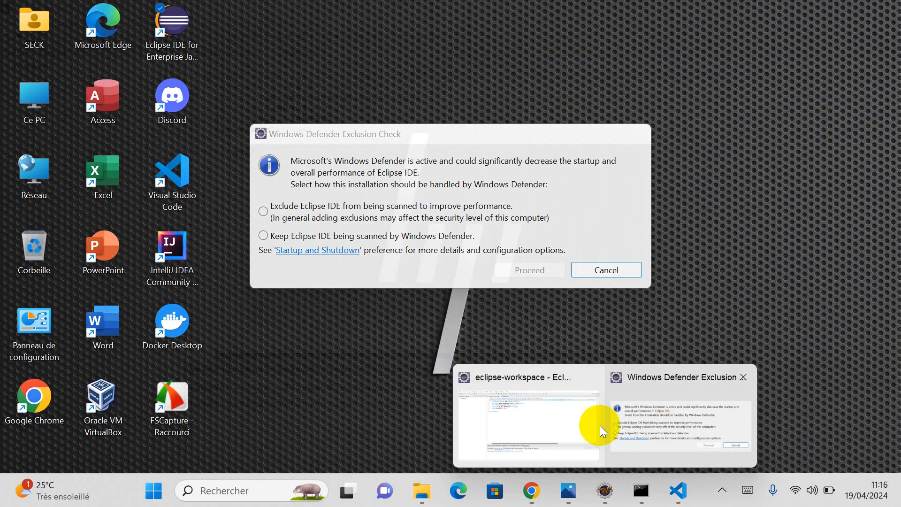
Step: Cancel the Windows Defender Exclusion Check dialog and return to the maven1 workspace
click(541, 420)
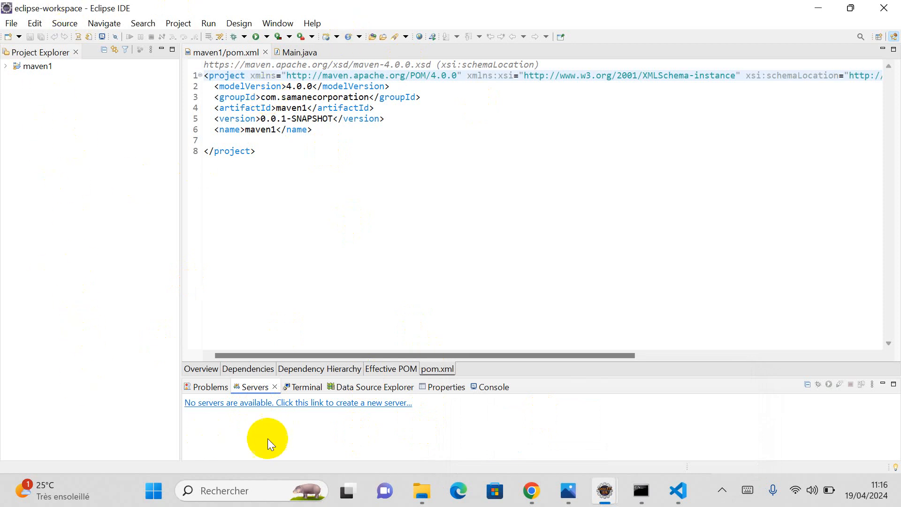
mouse_move(603, 489)
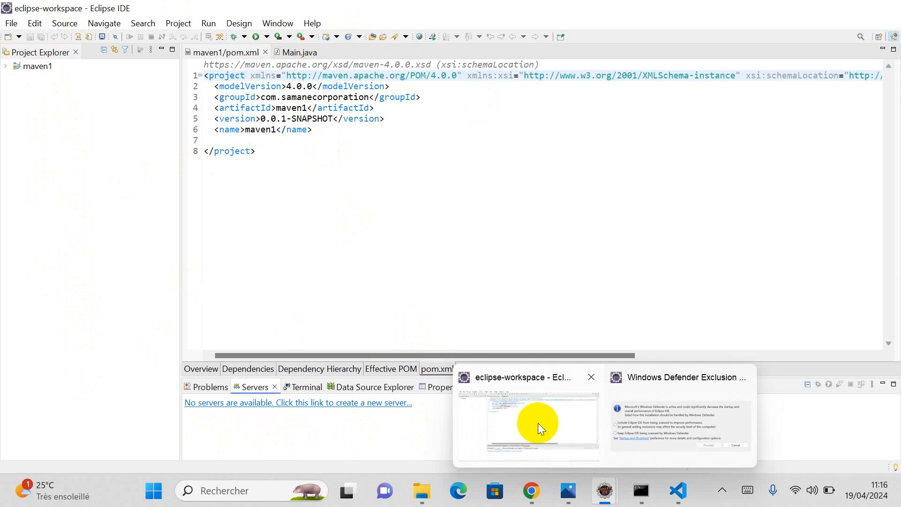
click(496, 441)
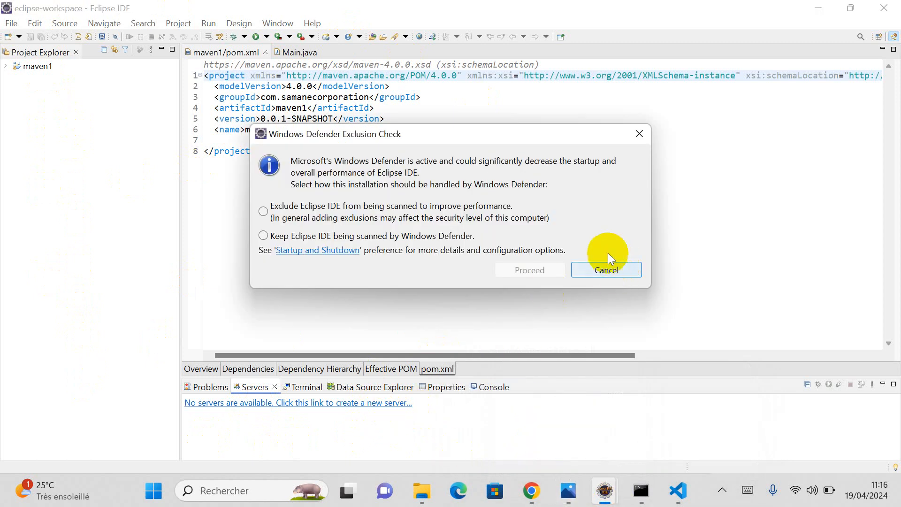
click(639, 136)
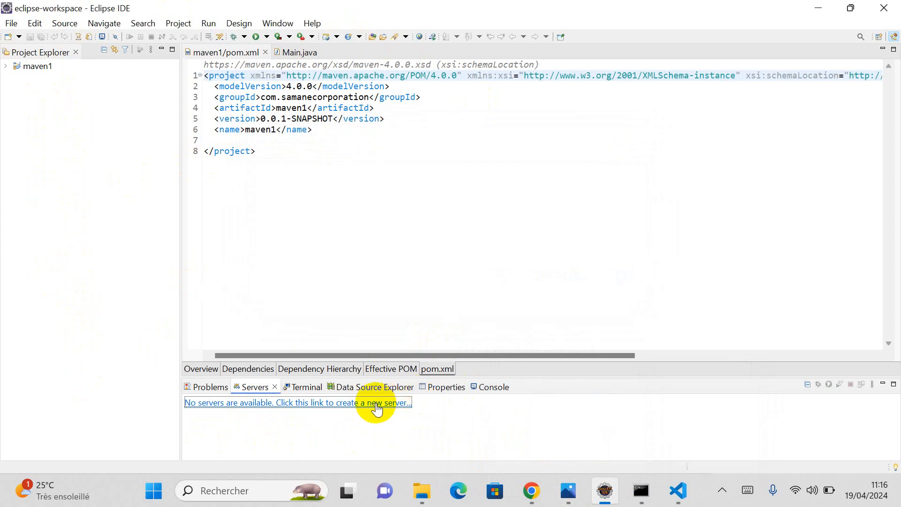
Step: Start a new server from the Servers view and pick Tomcat v9.0 Server under Apache
right_click(462, 422)
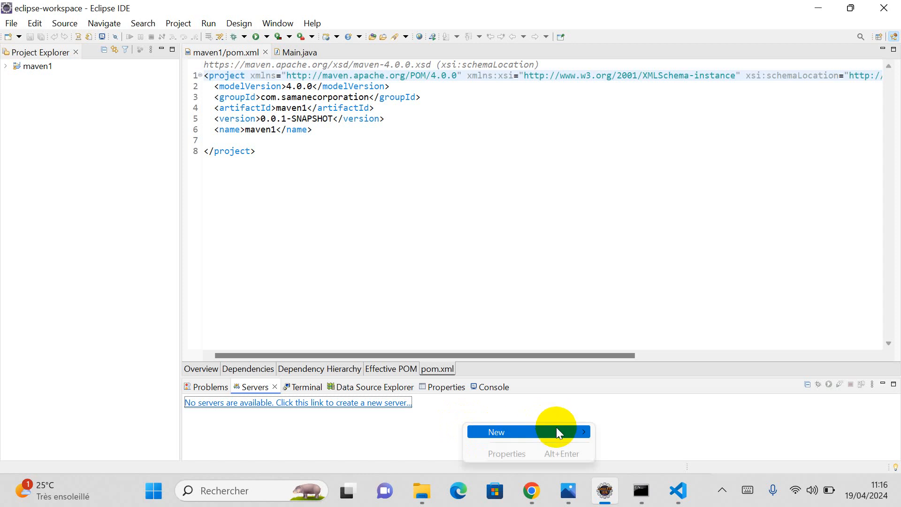
click(366, 422)
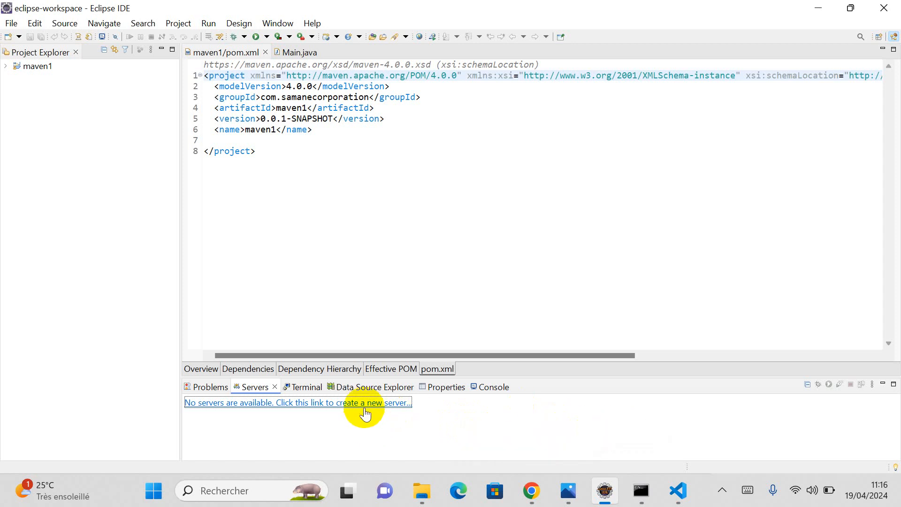
click(367, 404)
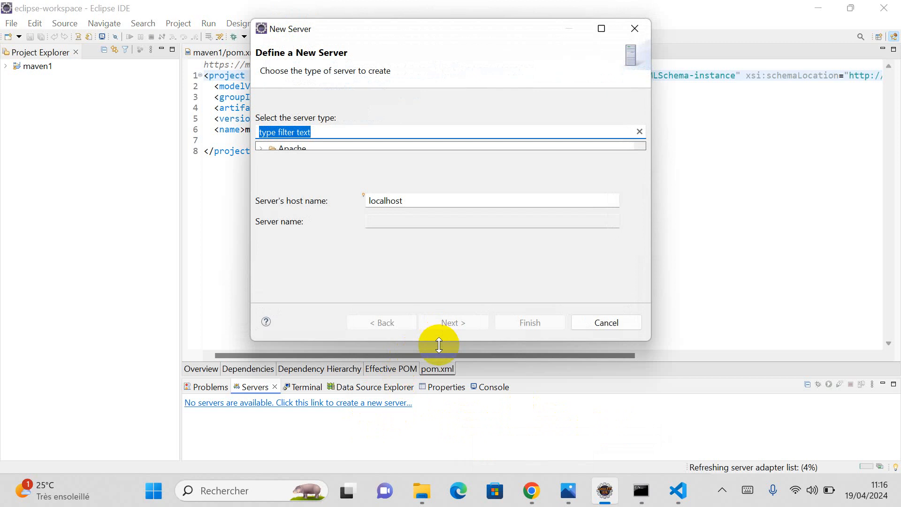
drag(443, 347, 447, 473)
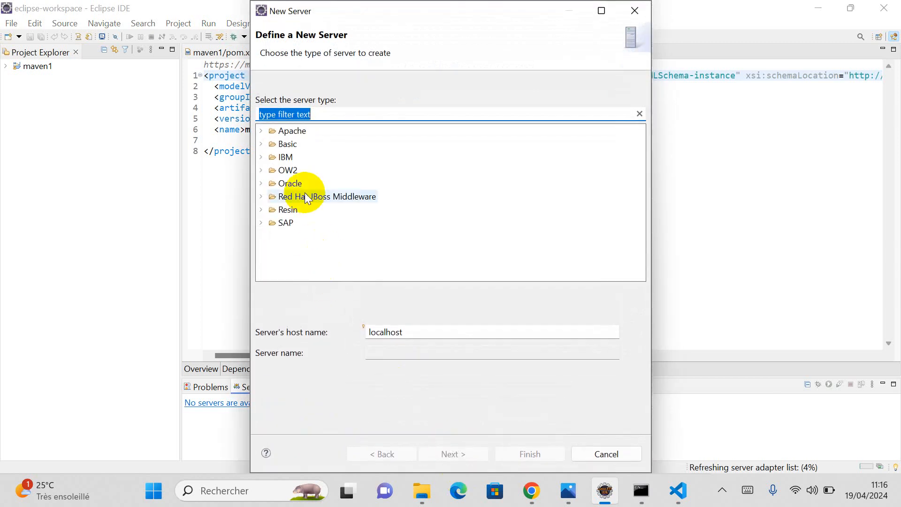
click(261, 131)
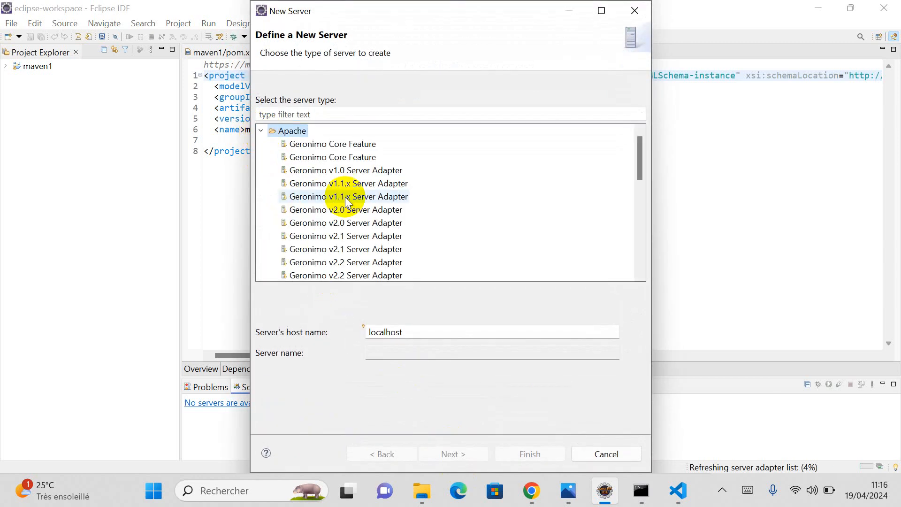
scroll(345, 200, down, 4)
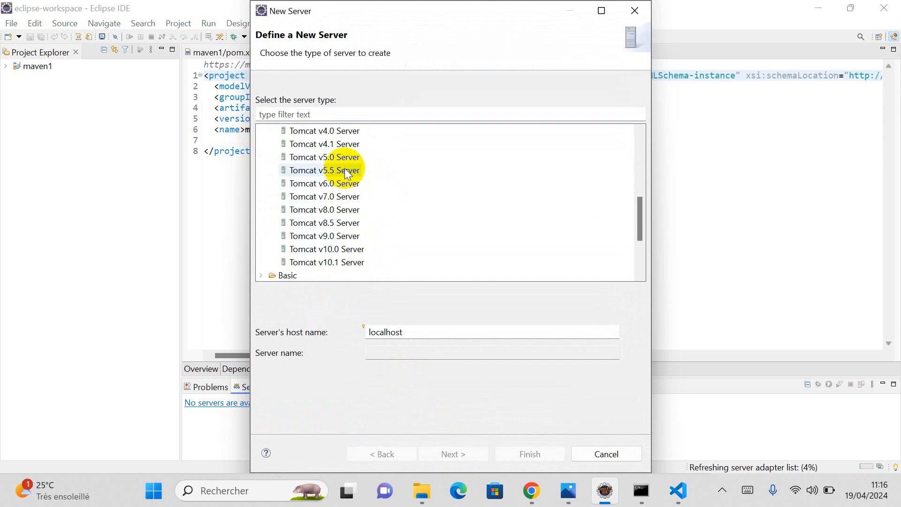
click(336, 238)
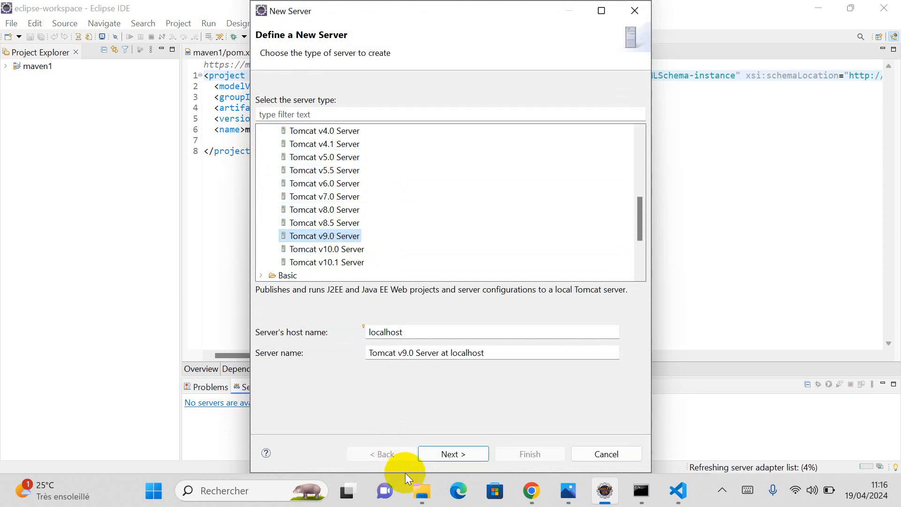
Step: Check the Tomcat conf folder, reconfirm Tomcat v9.0 Server, and move to the runtime page
mouse_move(425, 477)
click(460, 440)
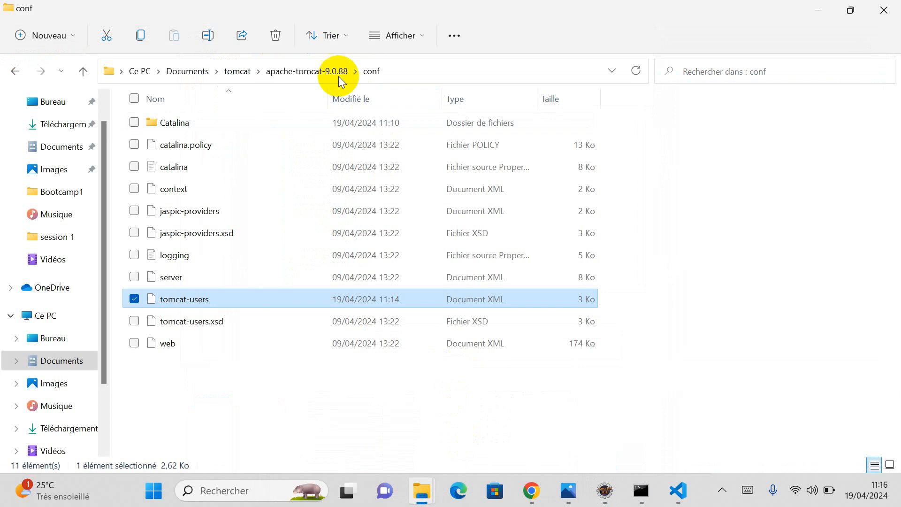
click(605, 490)
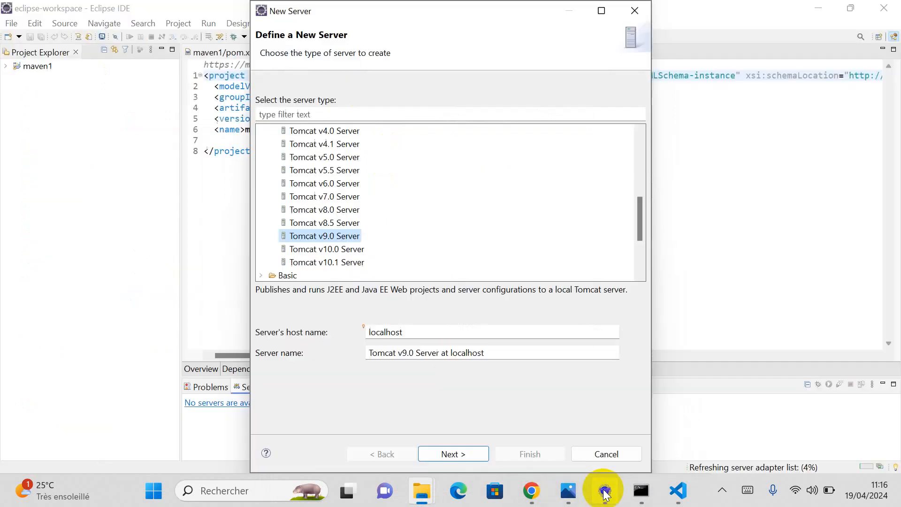
click(328, 250)
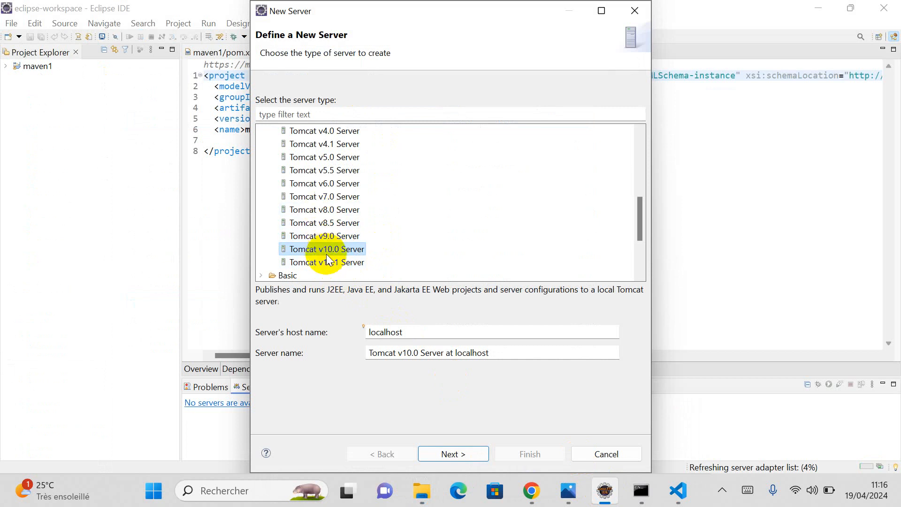
click(324, 235)
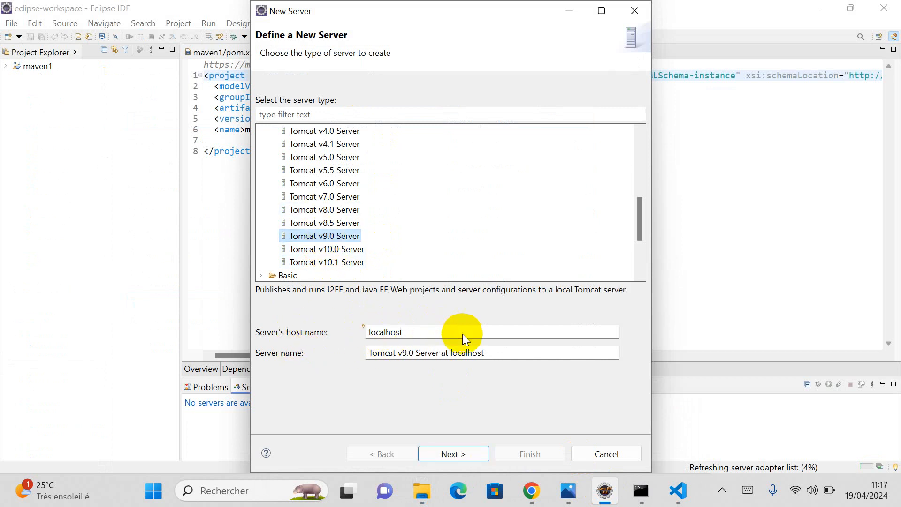
click(455, 452)
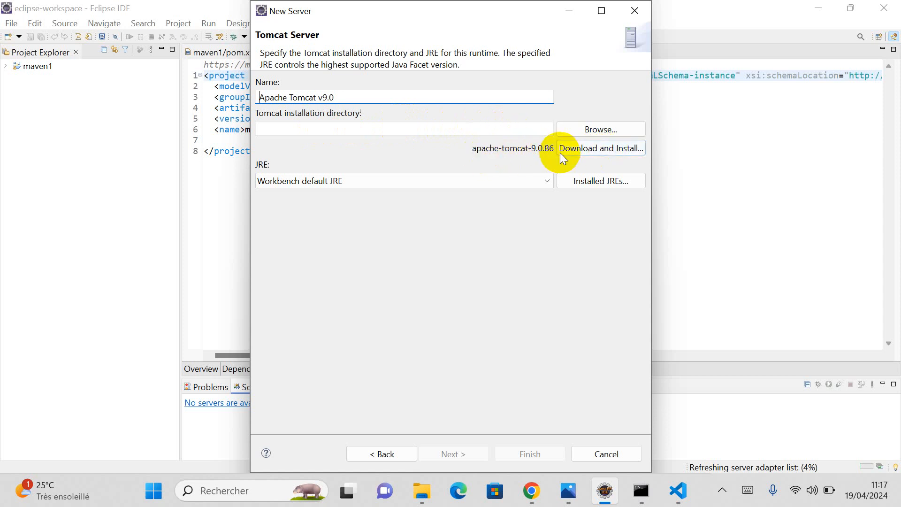
Step: Set the Tomcat installation directory to Documents\tomcat\apache-tomcat-9.0.88
click(596, 130)
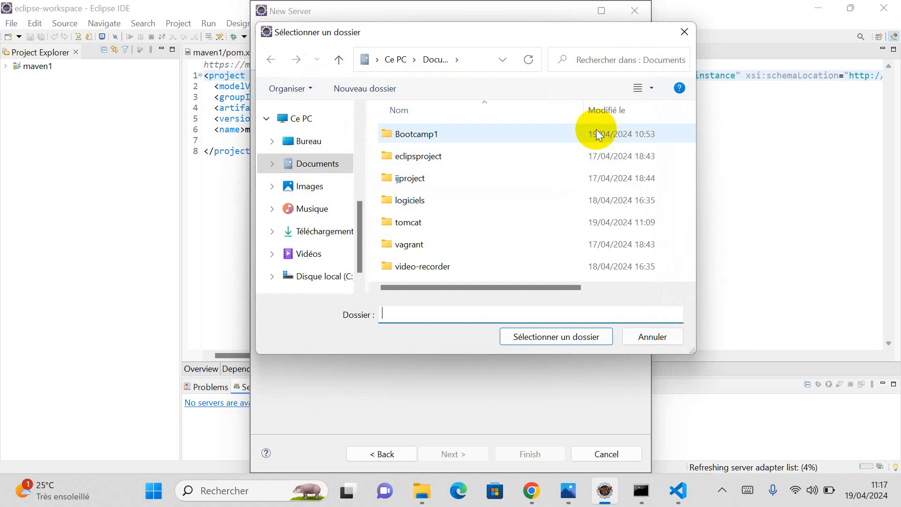
click(312, 165)
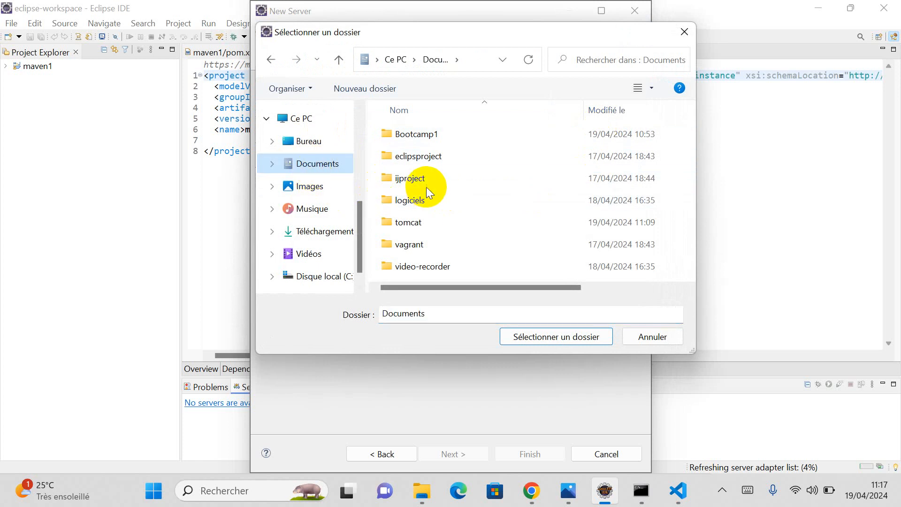
double_click(409, 221)
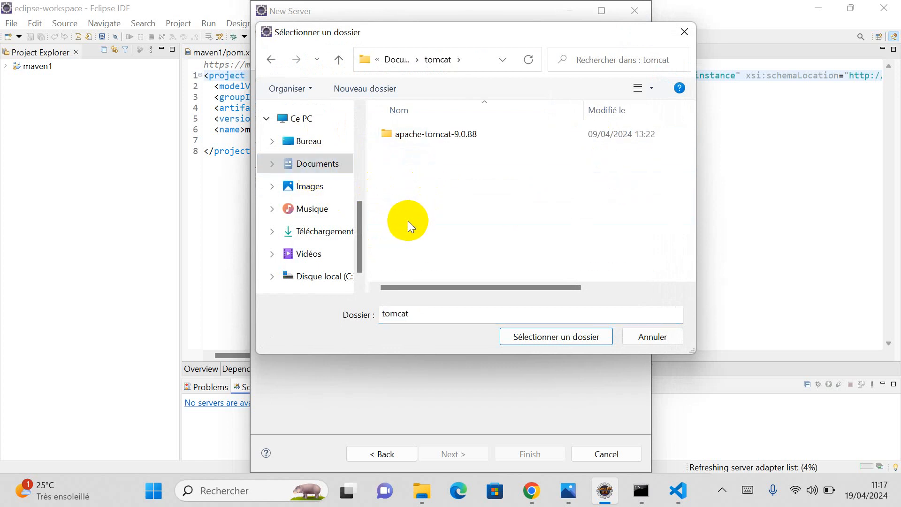
double_click(434, 133)
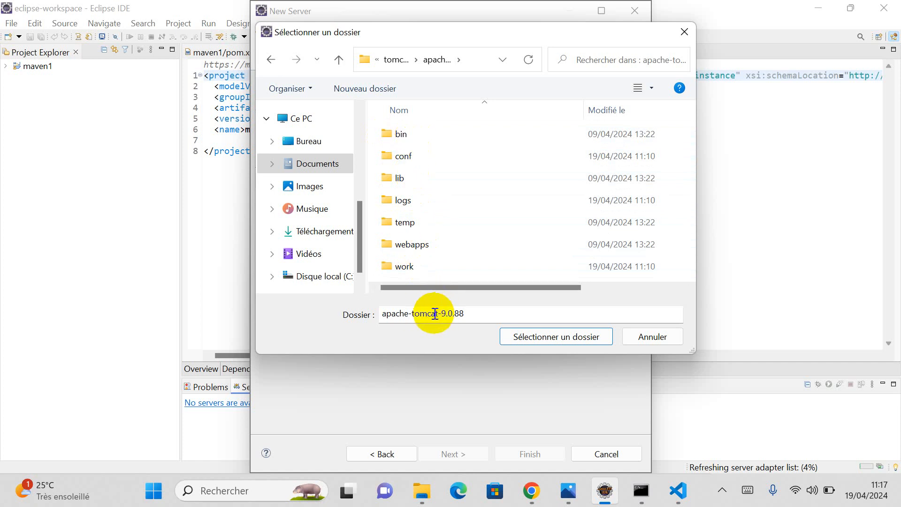
click(558, 337)
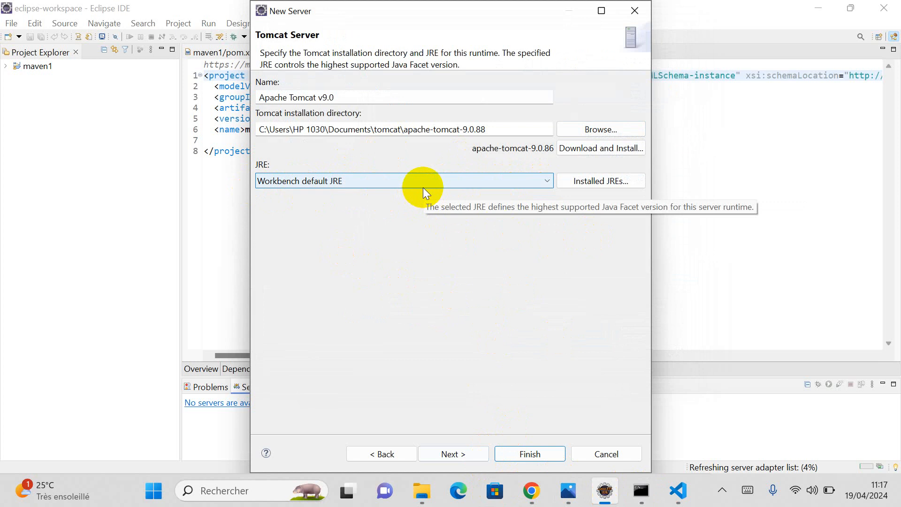
Step: Choose the openlogic-openjdk-17.0.10+7-windows-x64 JRE and continue to the Add and Remove page
click(547, 181)
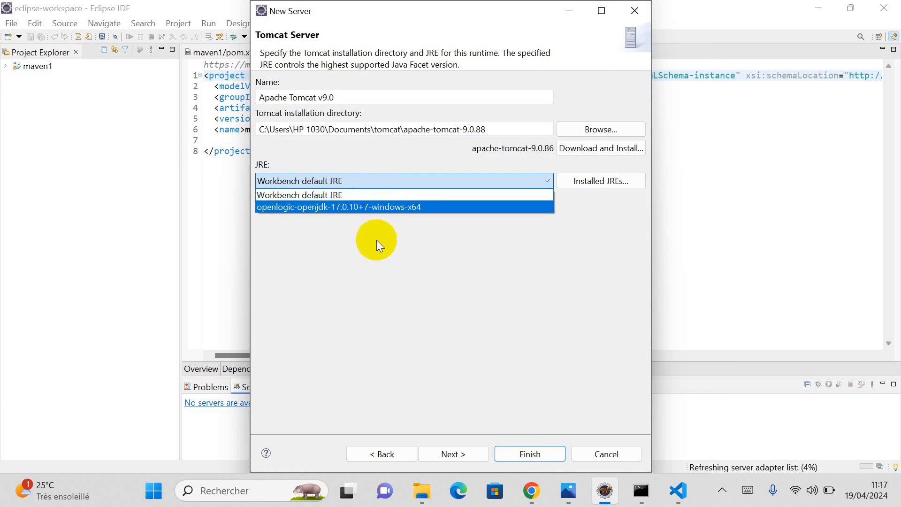
click(388, 208)
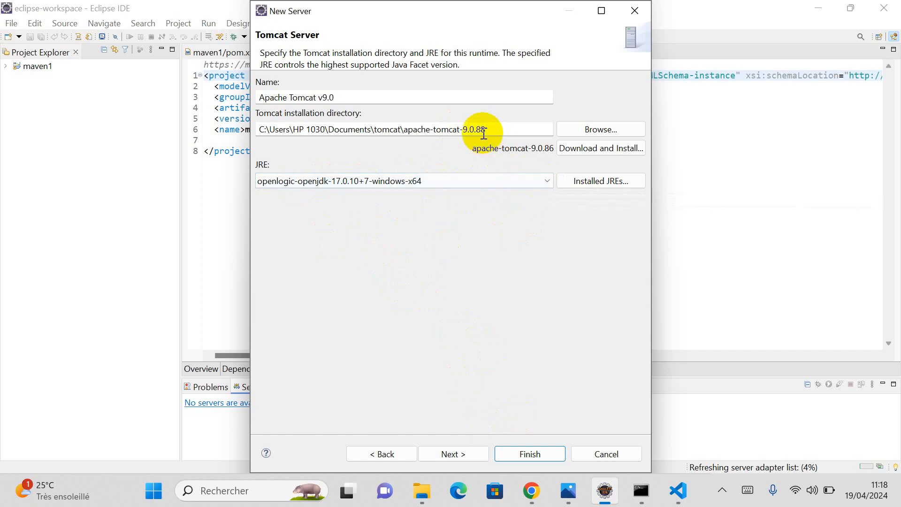
click(545, 182)
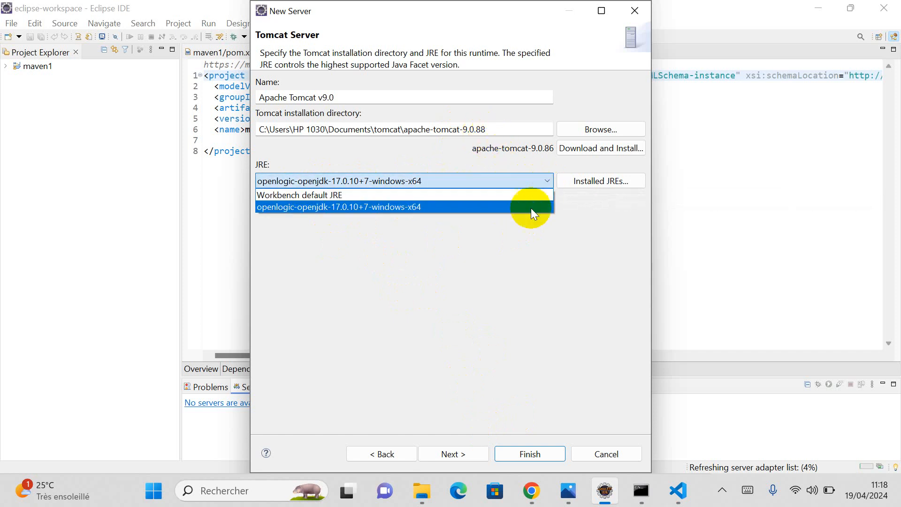
click(398, 207)
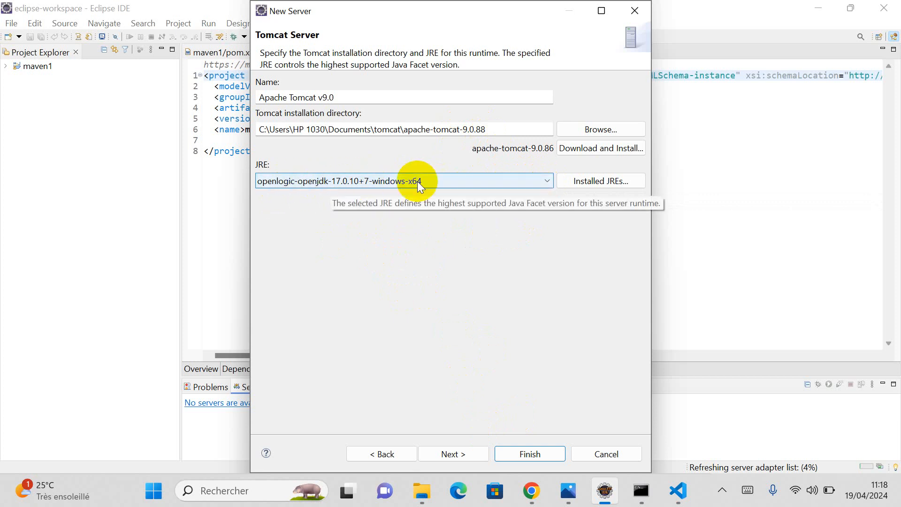
click(411, 232)
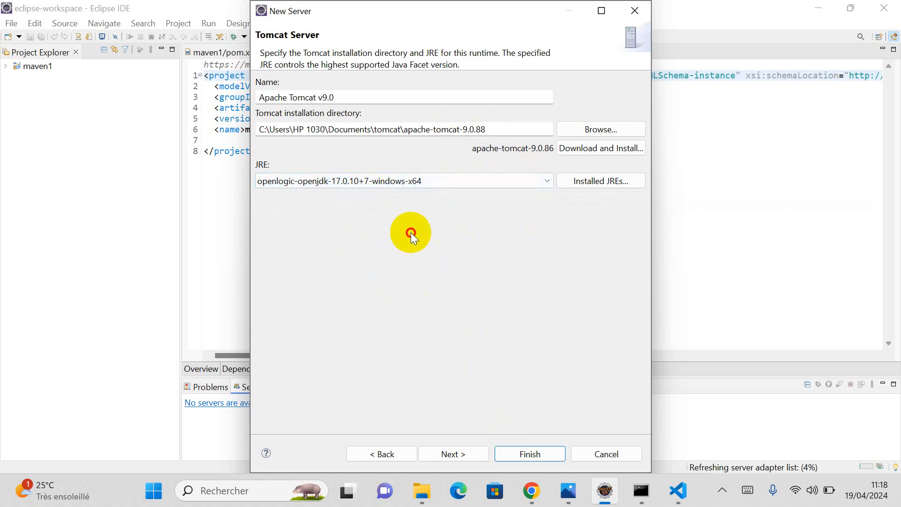
click(462, 451)
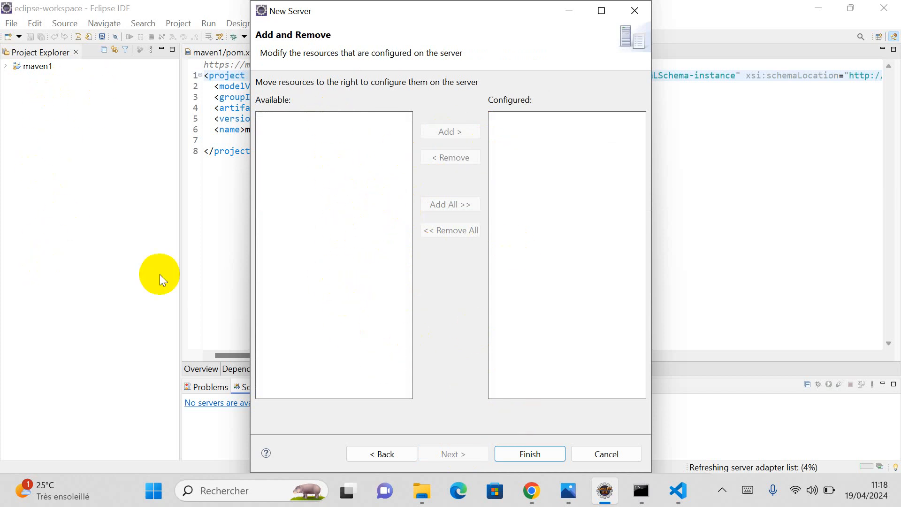
Step: Finish the wizard, enlarge the Servers view, and expand the Servers project in Project Explorer
click(530, 452)
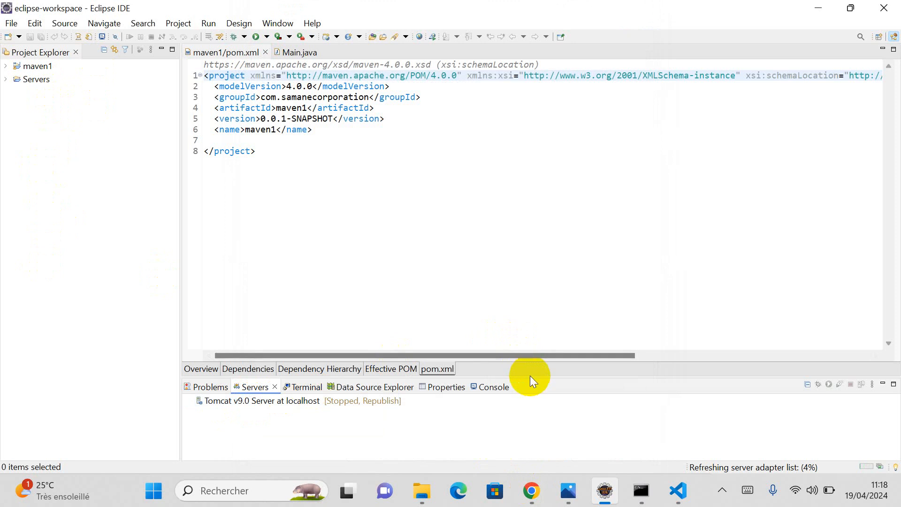
click(529, 374)
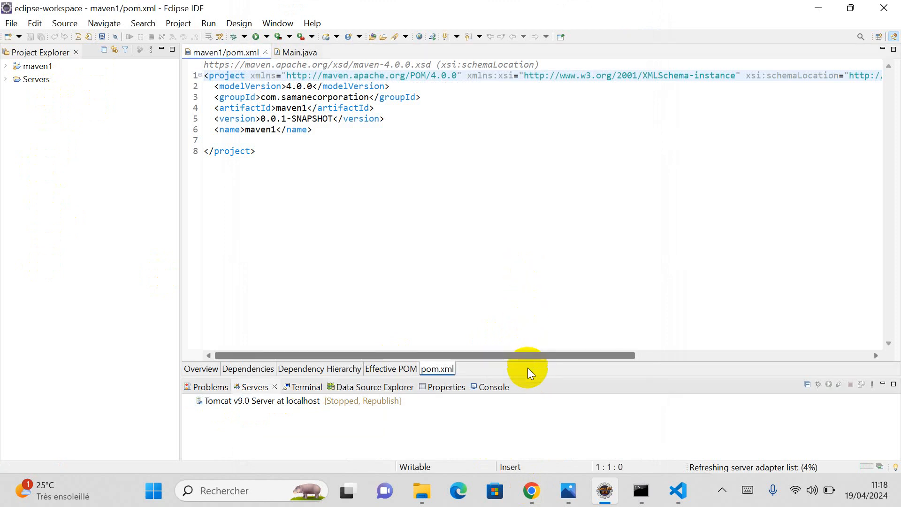
drag(530, 379, 528, 294)
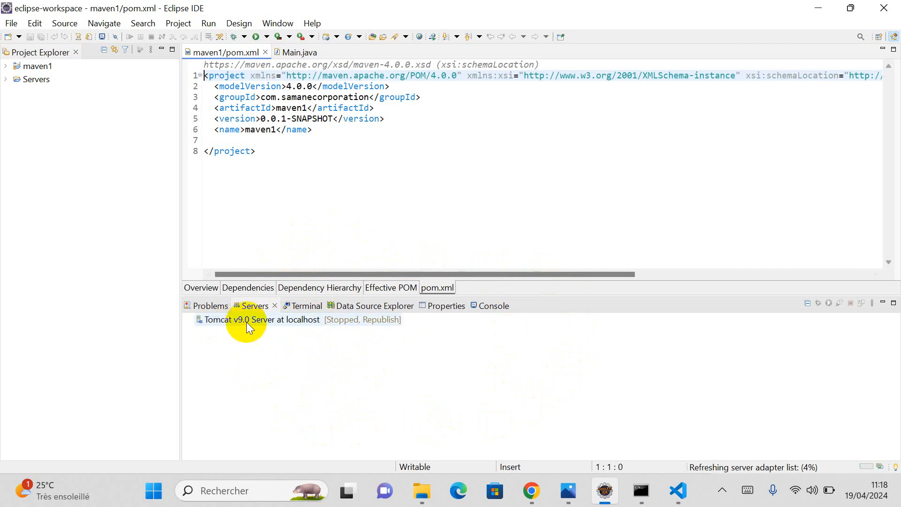
click(6, 79)
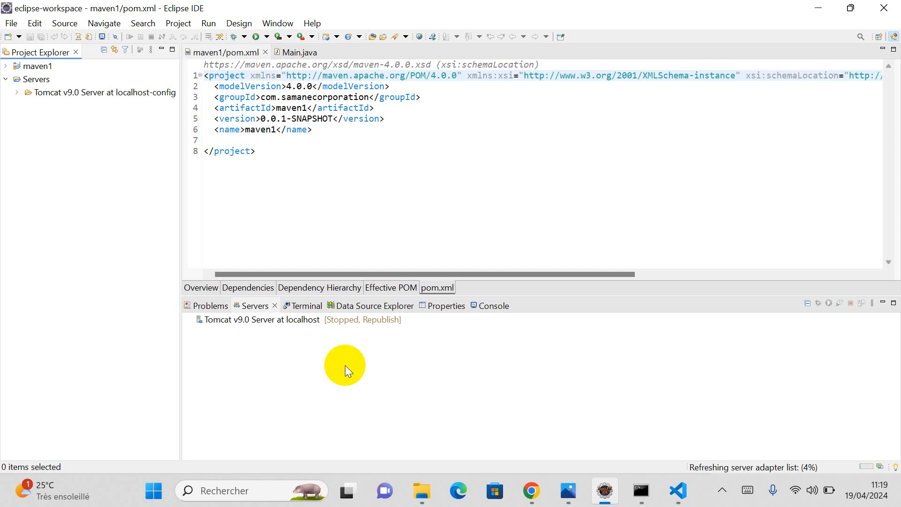
Step: Start Tomcat v9.0 Server at localhost and allow Eclipse and OpenJDK through the Windows firewall
click(310, 320)
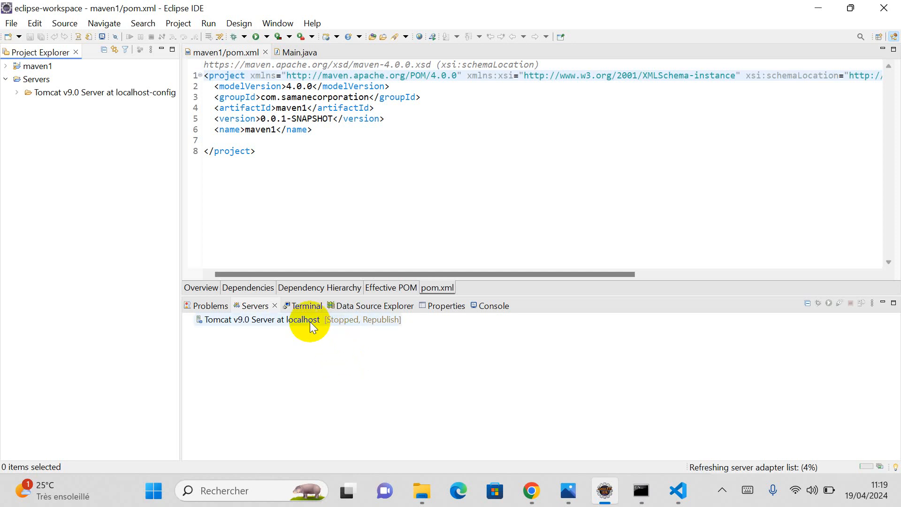
right_click(313, 321)
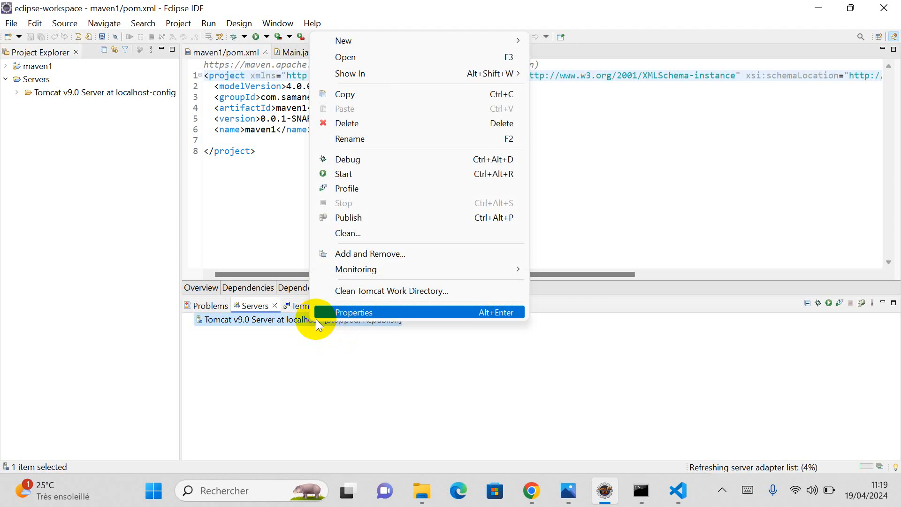
click(342, 178)
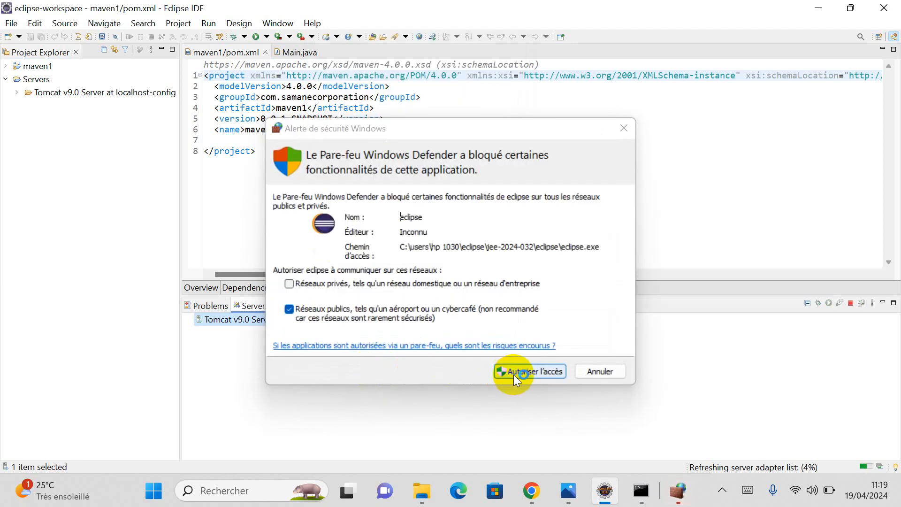
click(513, 373)
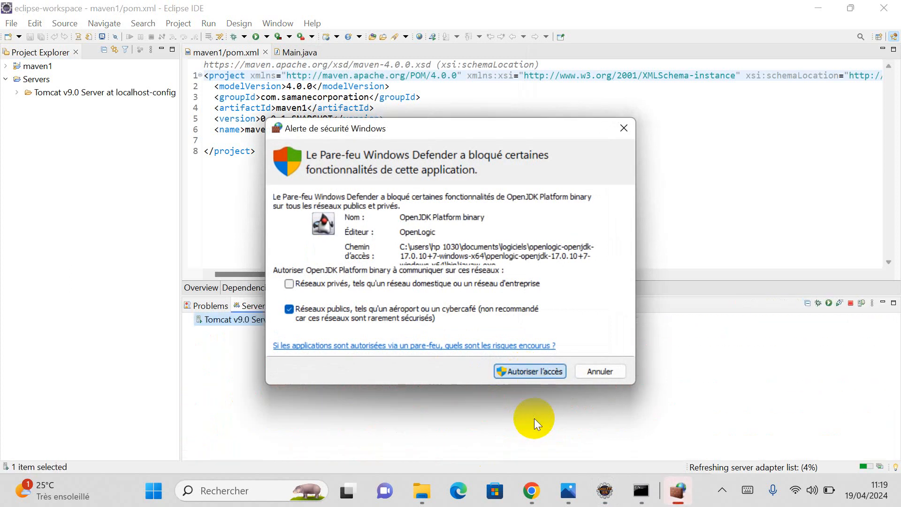
click(525, 370)
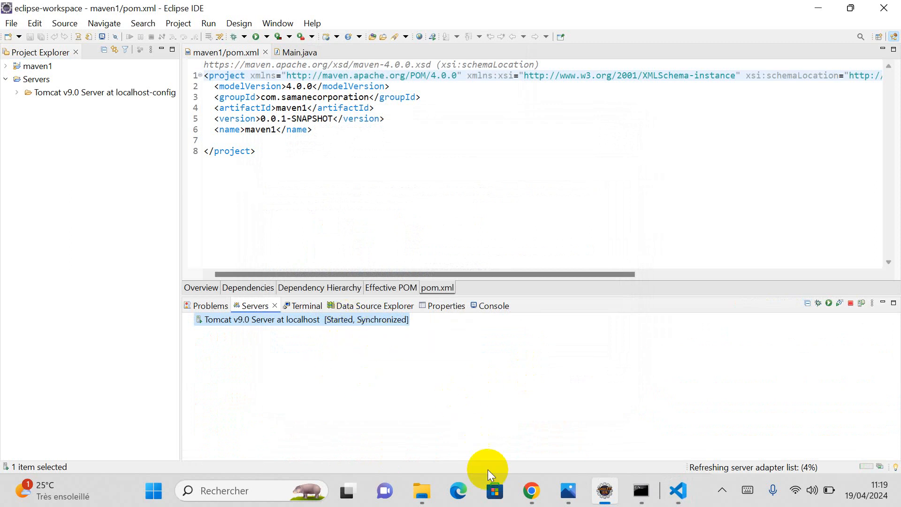
Step: Close the Tomcat manager tab and load localhost:8080 in a new Chrome tab
click(533, 494)
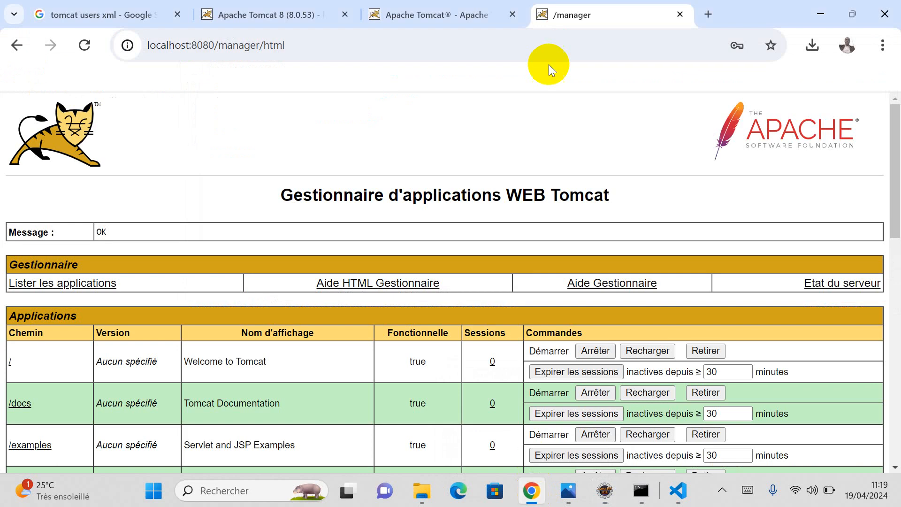
click(680, 14)
click(543, 14)
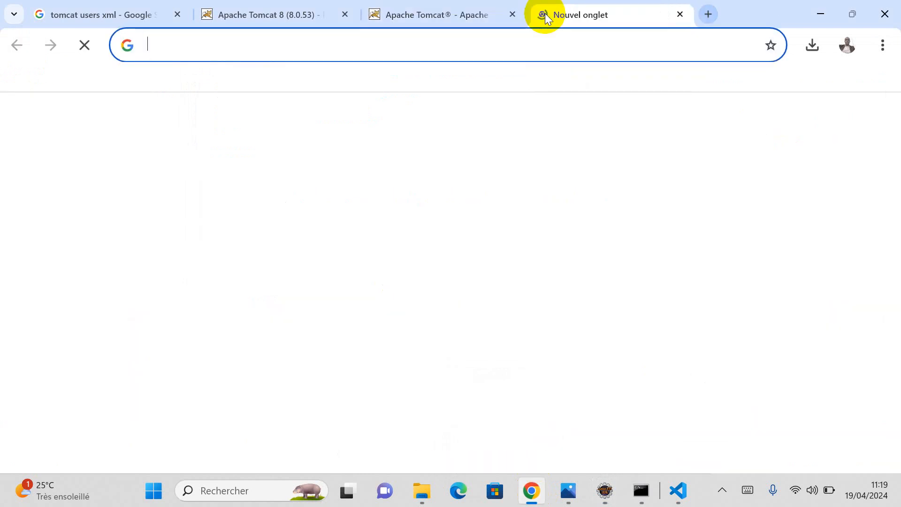
text(LO)
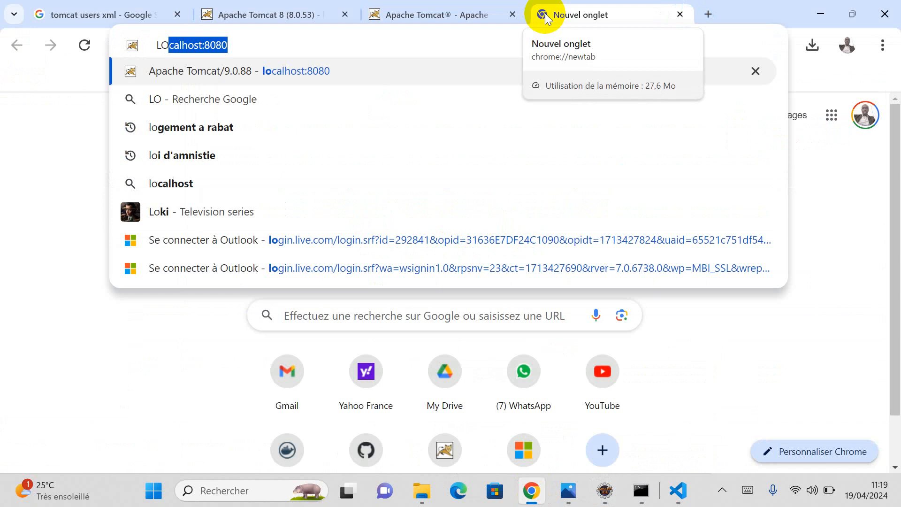
key(BackSpace)
key(BackSpace)
key(BackSpace)
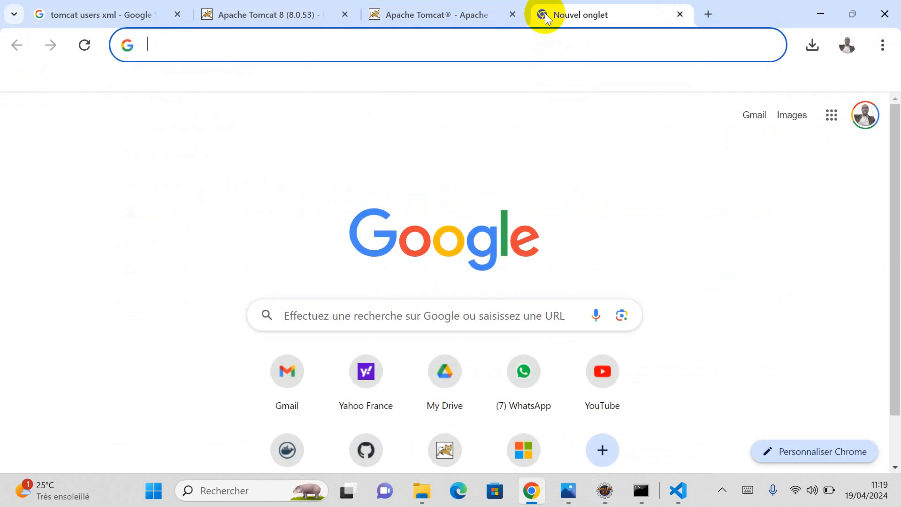
text(lo)
key(Return)
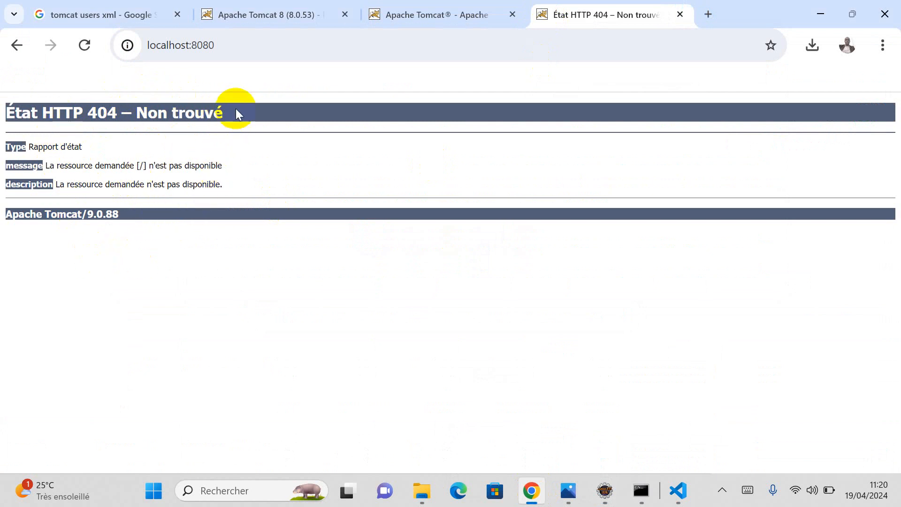
Step: Select the HTTP 404 Not Found heading on the Apache Tomcat/9.0.88 page
drag(236, 113, 4, 114)
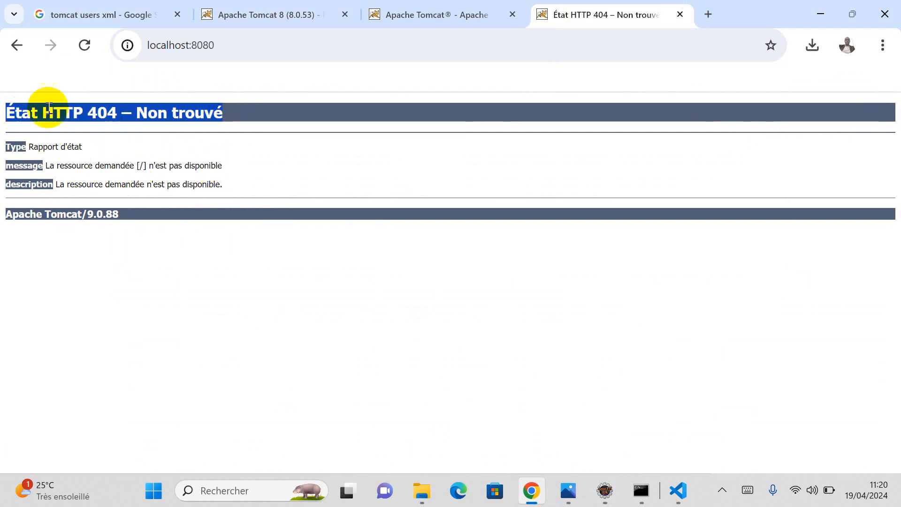
click(153, 248)
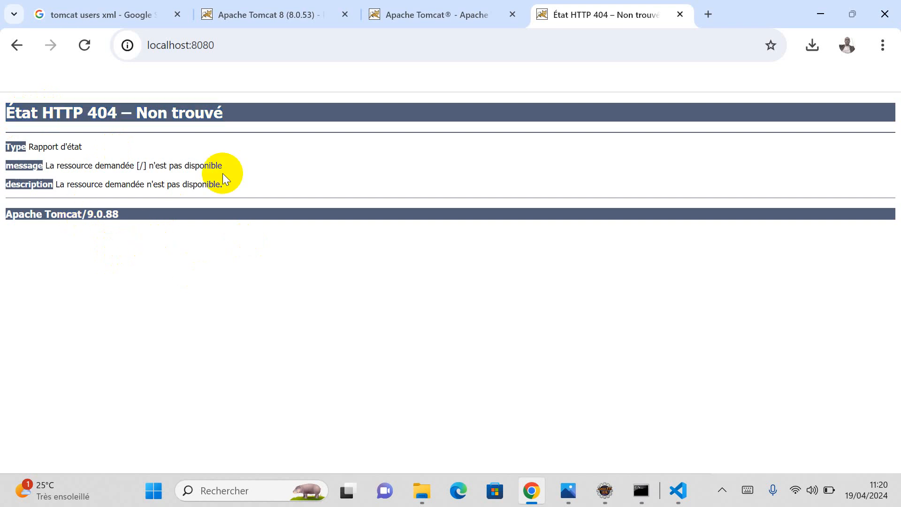
drag(235, 113, 6, 111)
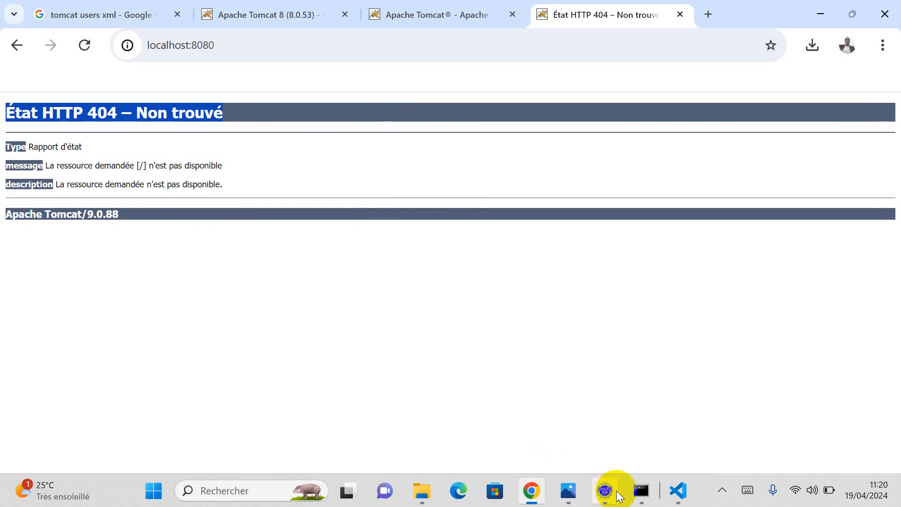
click(639, 493)
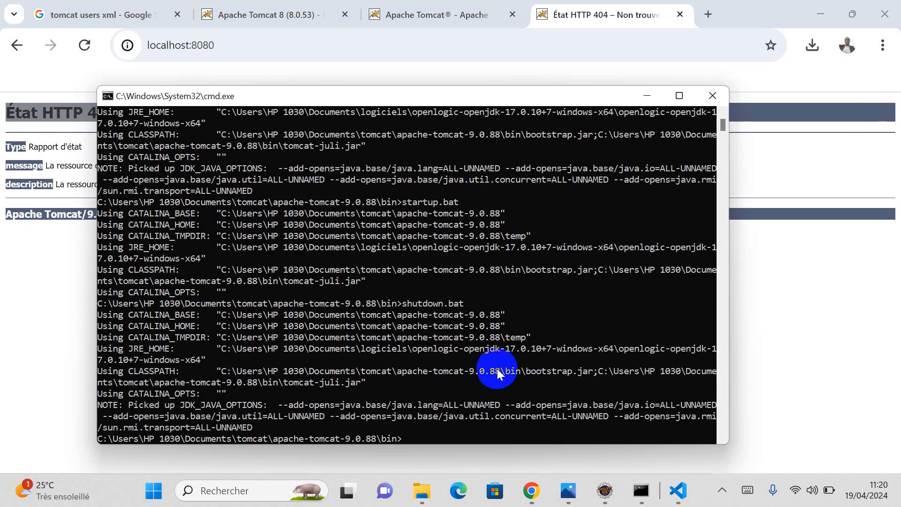
Step: Stop Tomcat v9.0 Server at localhost from its context menu in the Servers view
click(605, 490)
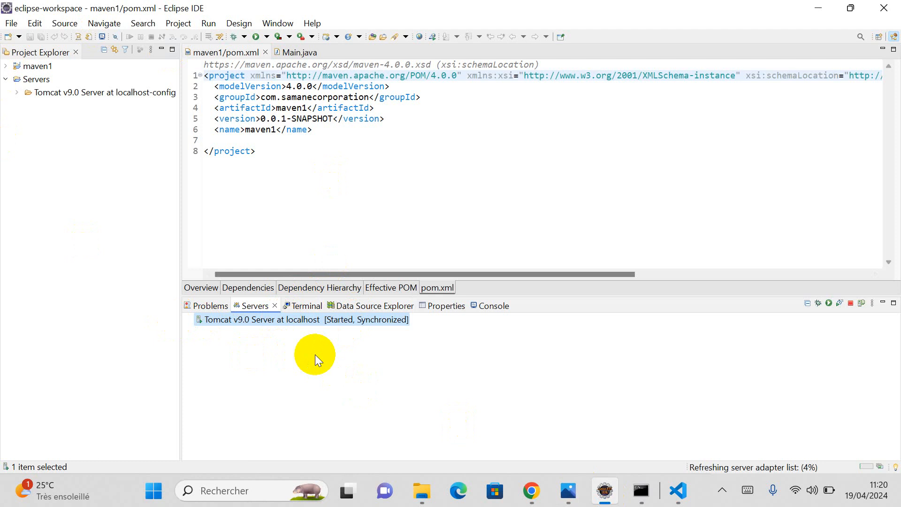
right_click(323, 322)
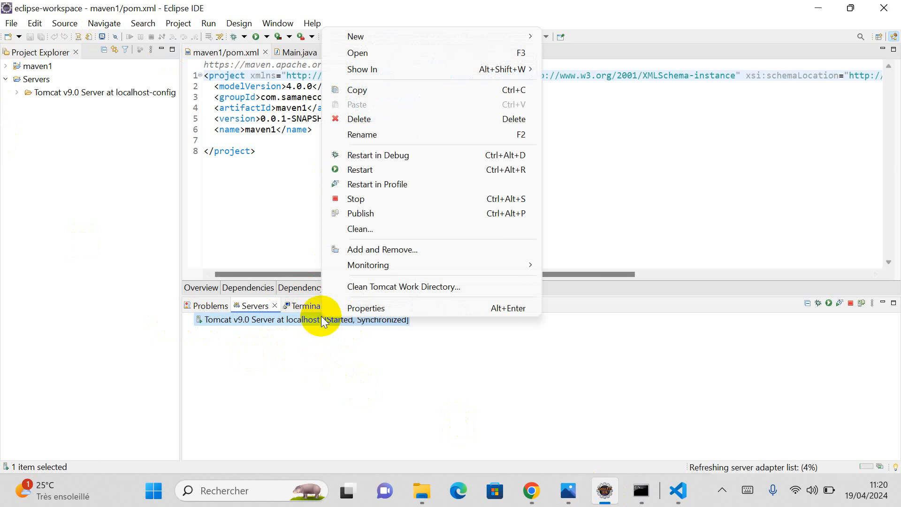
click(339, 200)
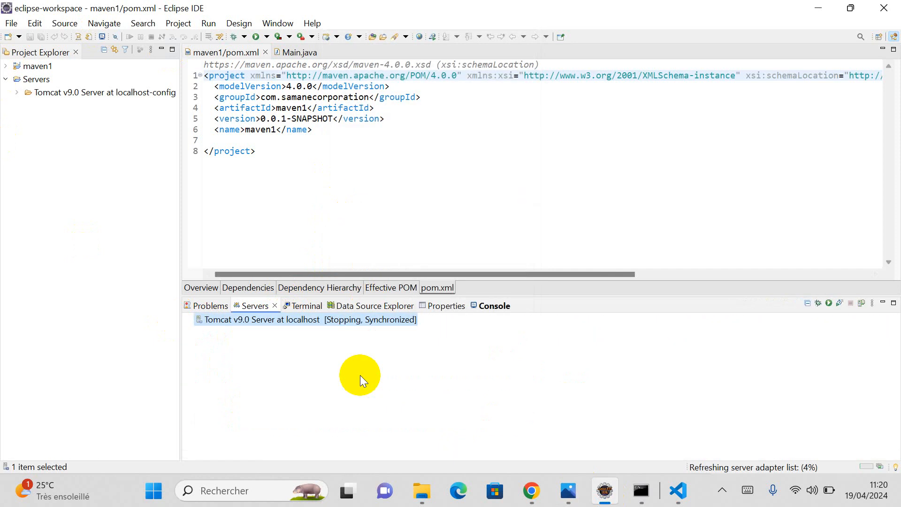
click(530, 490)
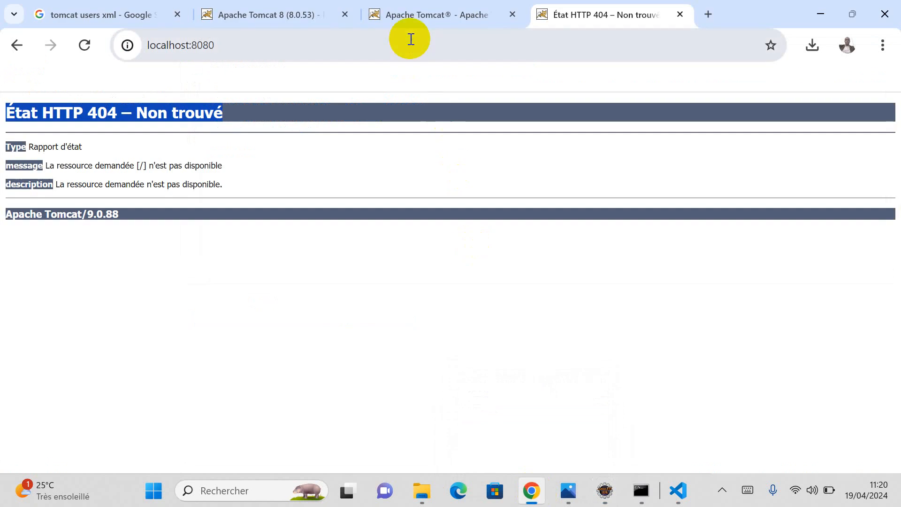
Step: Go from the Apache Tomcat download page to the Tomcat 10 download page
click(311, 12)
click(412, 12)
scroll(347, 309, up, 4)
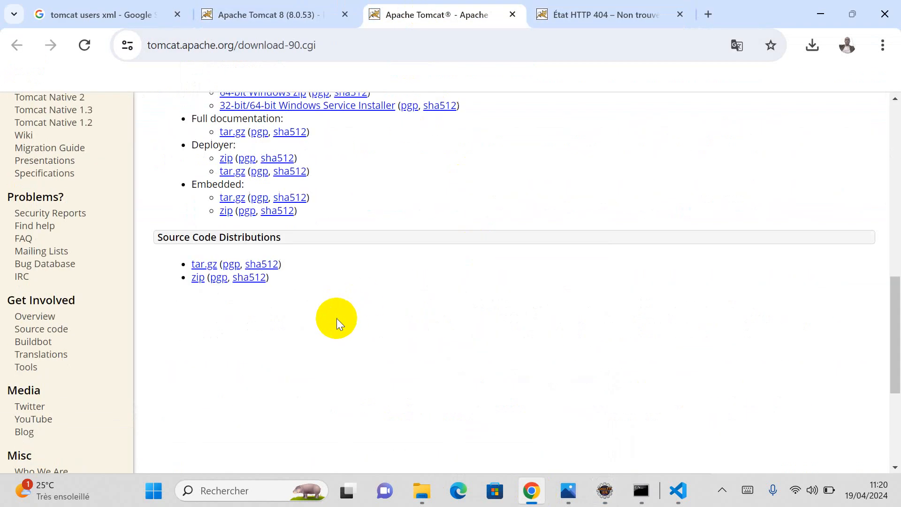
scroll(337, 321, up, 10)
scroll(337, 321, down, 5)
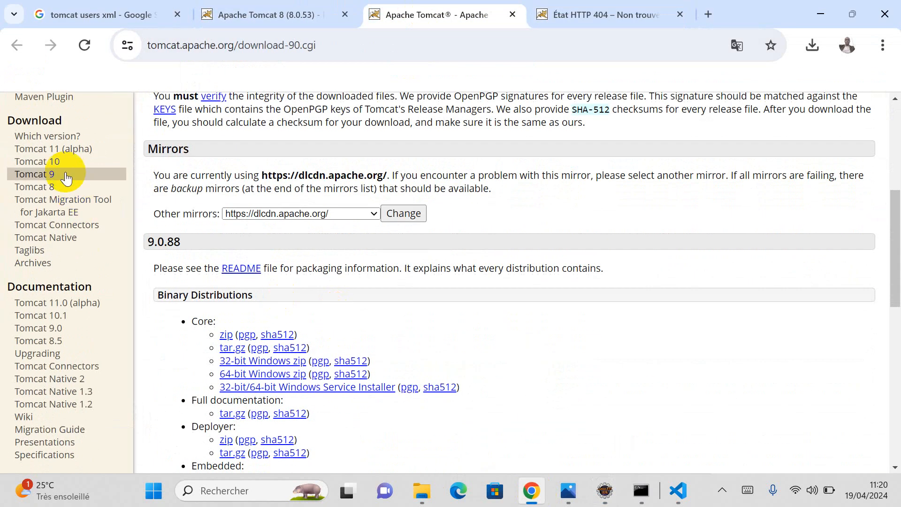
click(43, 161)
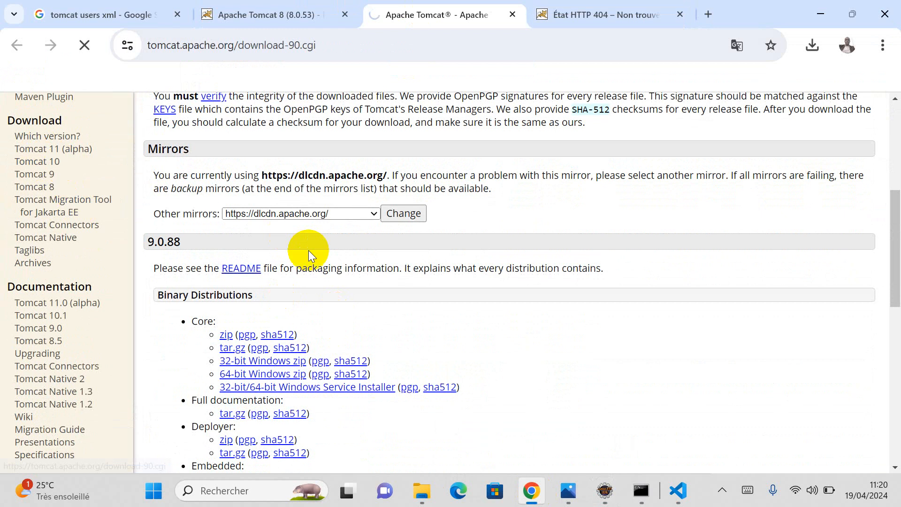
Step: Download the apache-tomcat-10.1.20.zip core binary and check it in the downloads panel
scroll(350, 298, down, 5)
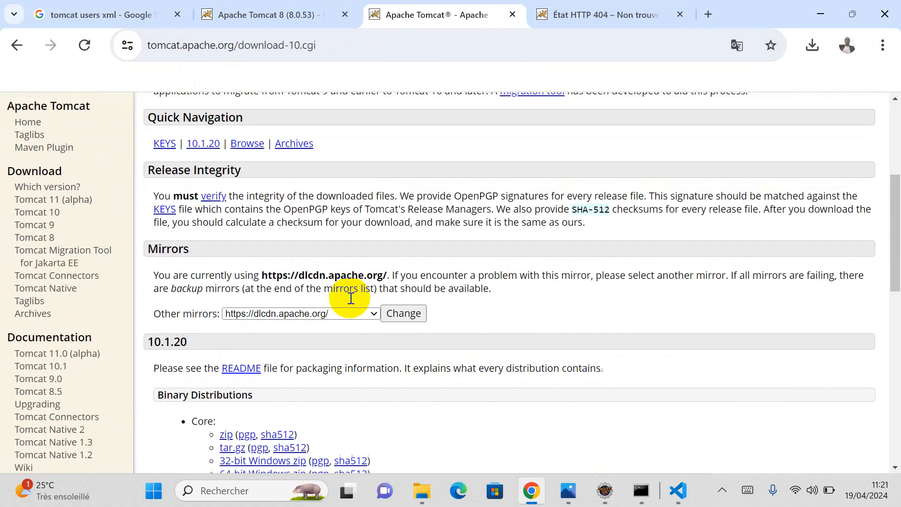
scroll(350, 298, down, 4)
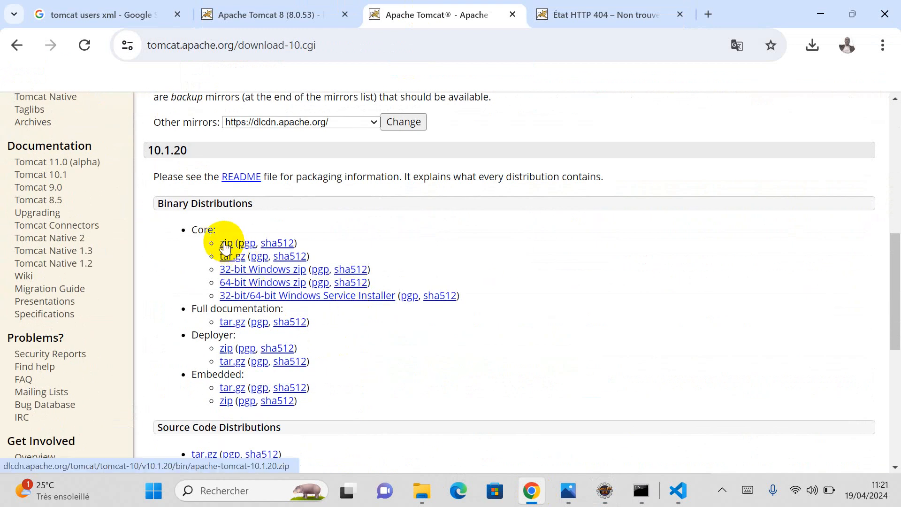
click(225, 244)
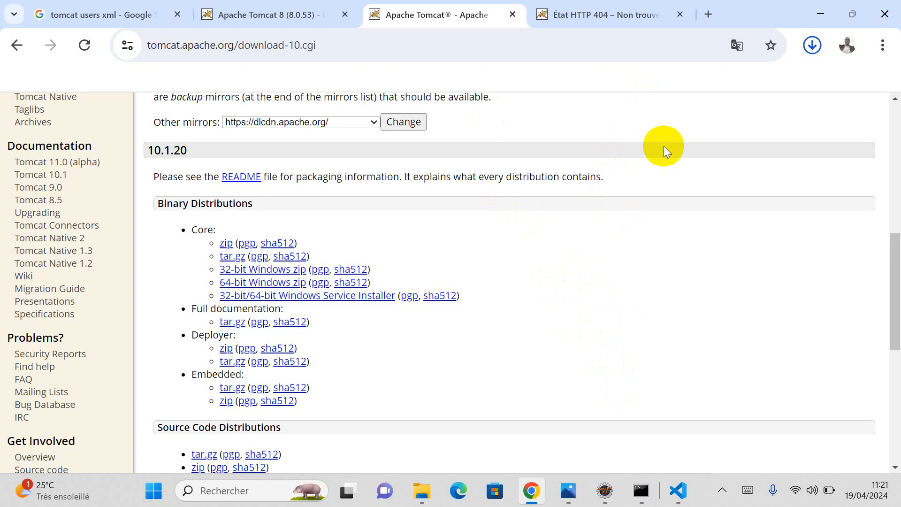
click(809, 47)
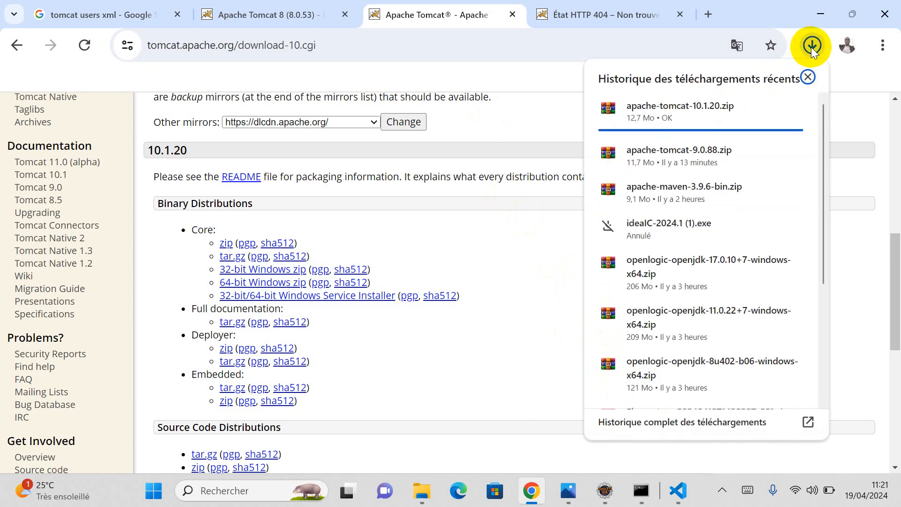
click(491, 237)
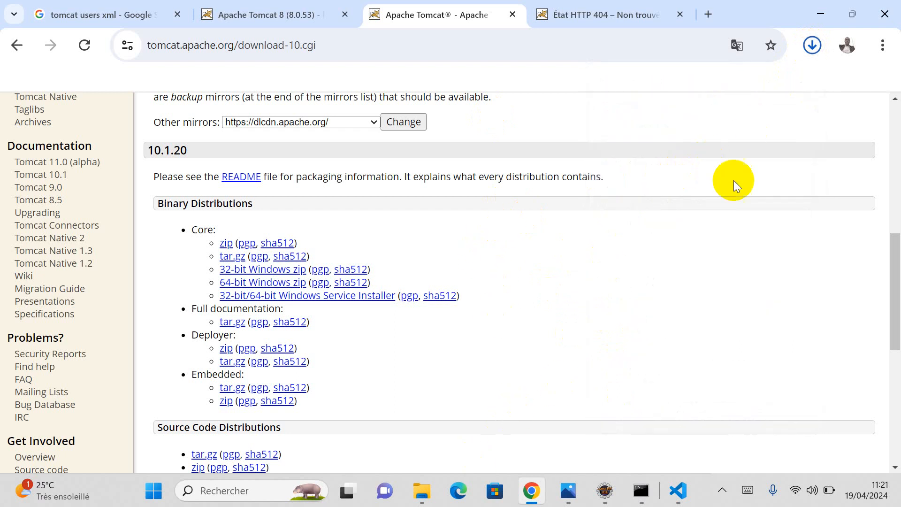
Step: Return to Chrome's Apache Tomcat 8 (8.0.53) tab and scroll through the Manager App HOW-TO page
click(600, 497)
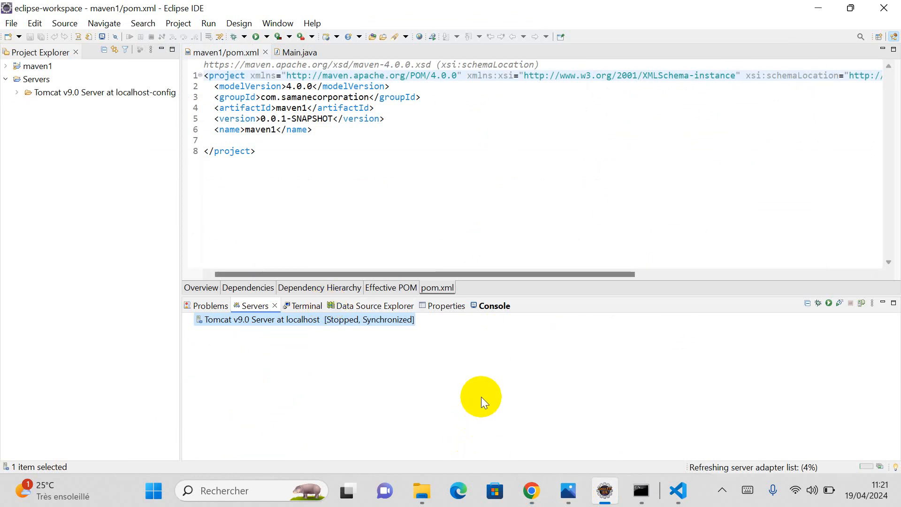
click(533, 500)
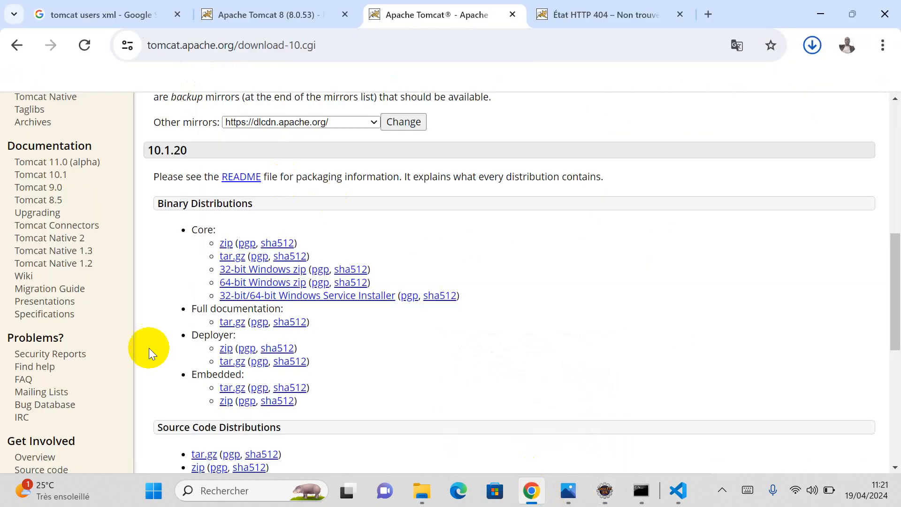
click(326, 13)
scroll(170, 273, up, 10)
scroll(170, 273, up, 8)
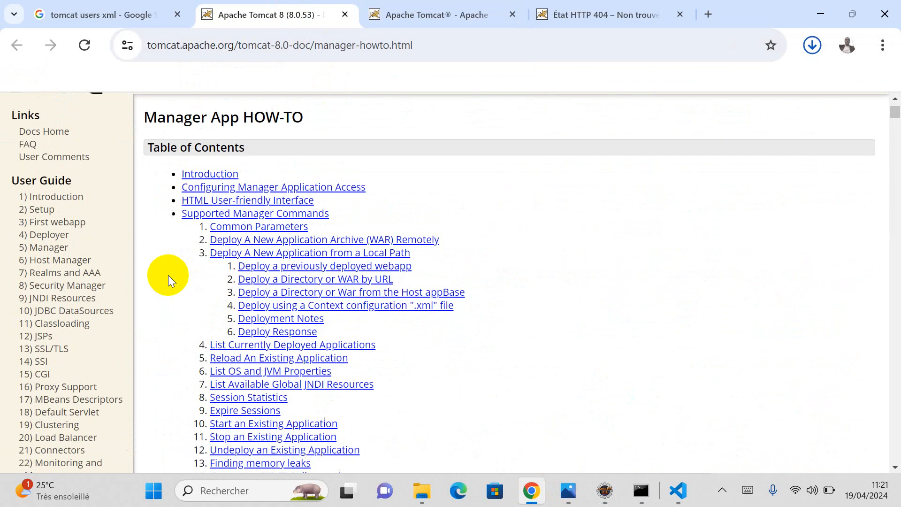
scroll(170, 270, down, 5)
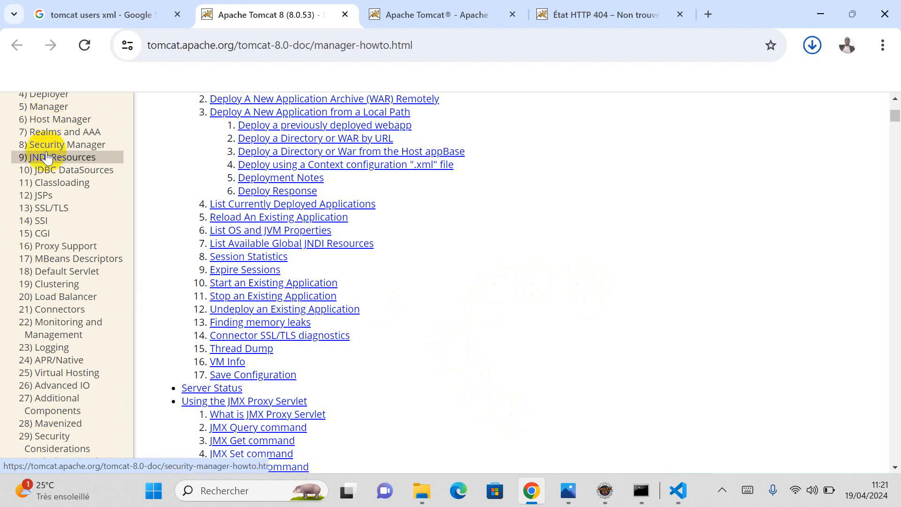
scroll(51, 377, down, 3)
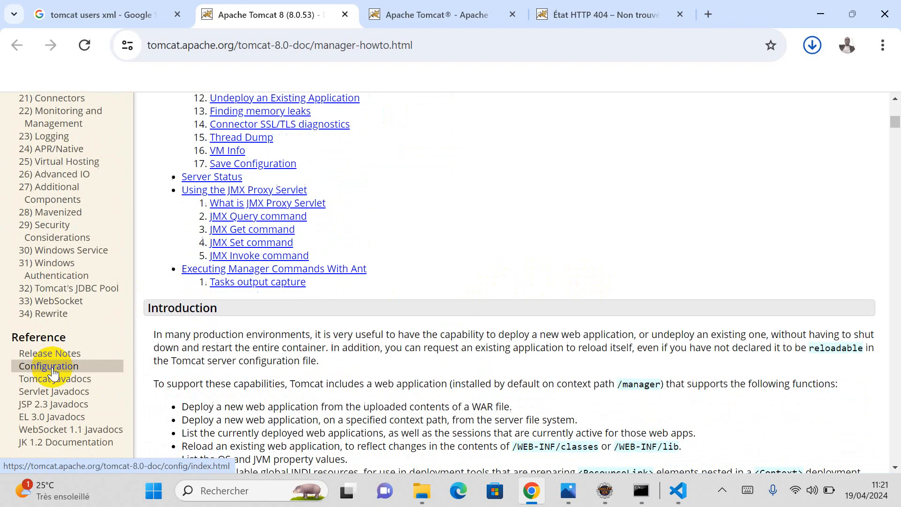
scroll(54, 320, up, 1)
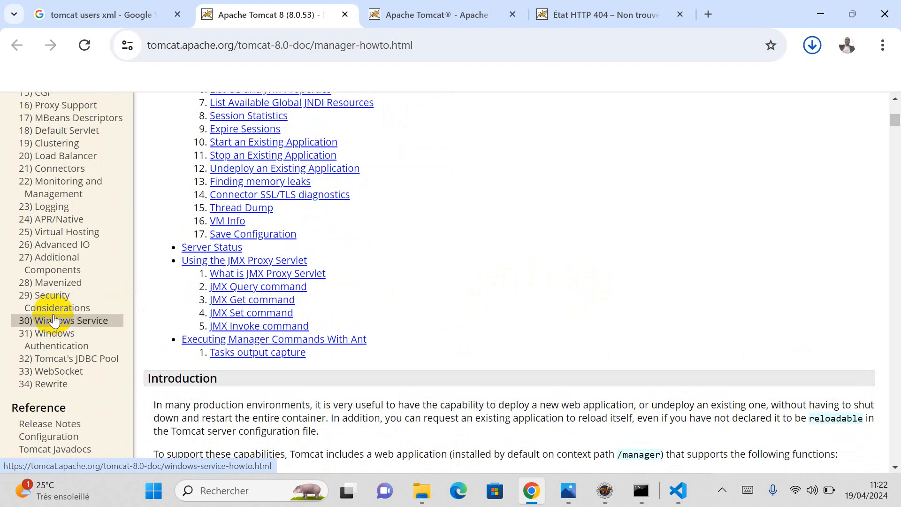
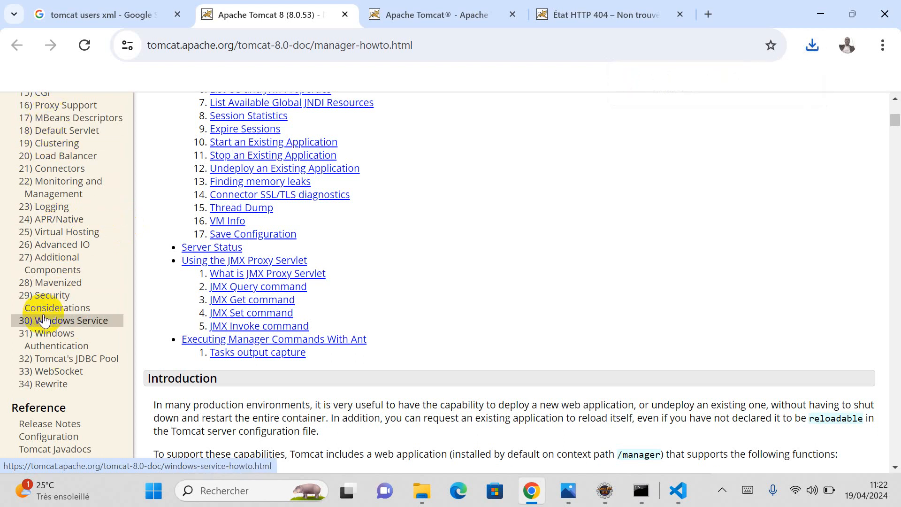
Step: Scroll the Manager How-To page, then show Chrome's downloads list with apache-tomcat-10.1.20.zip
scroll(43, 319, up, 3)
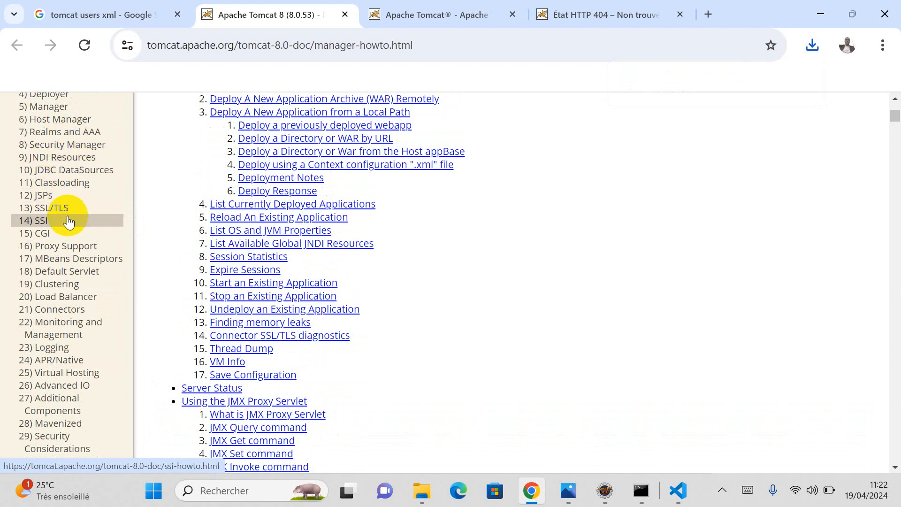
scroll(70, 227, up, 2)
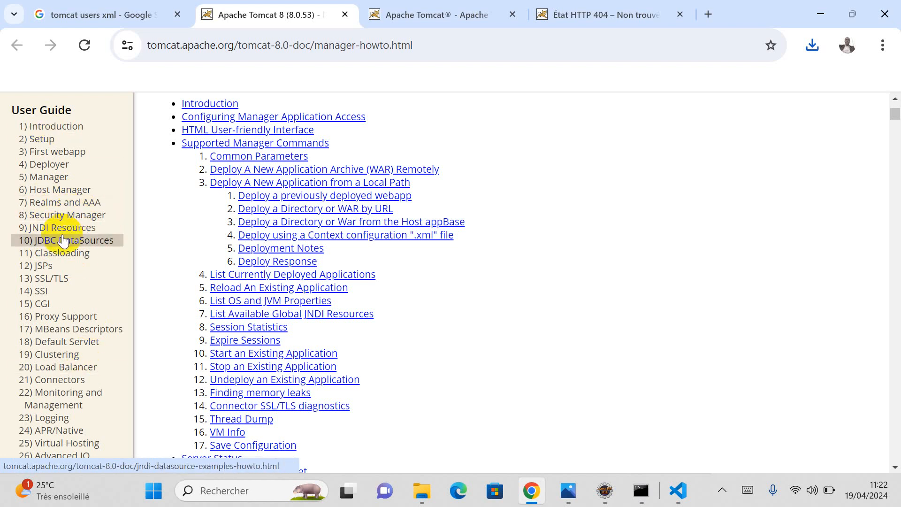
scroll(60, 232, down, 3)
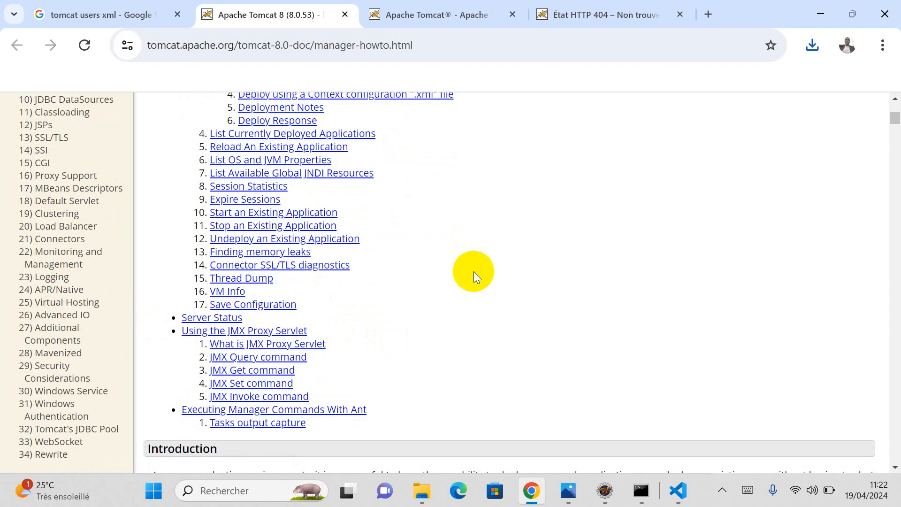
click(817, 46)
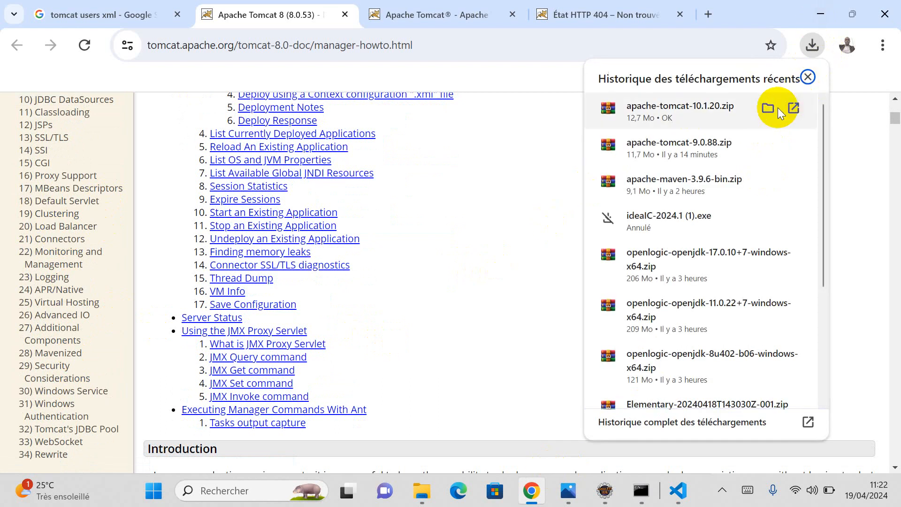
Step: Show the downloaded apache-tomcat-10.1.20 zip in Téléchargements and move it into Documents
click(767, 108)
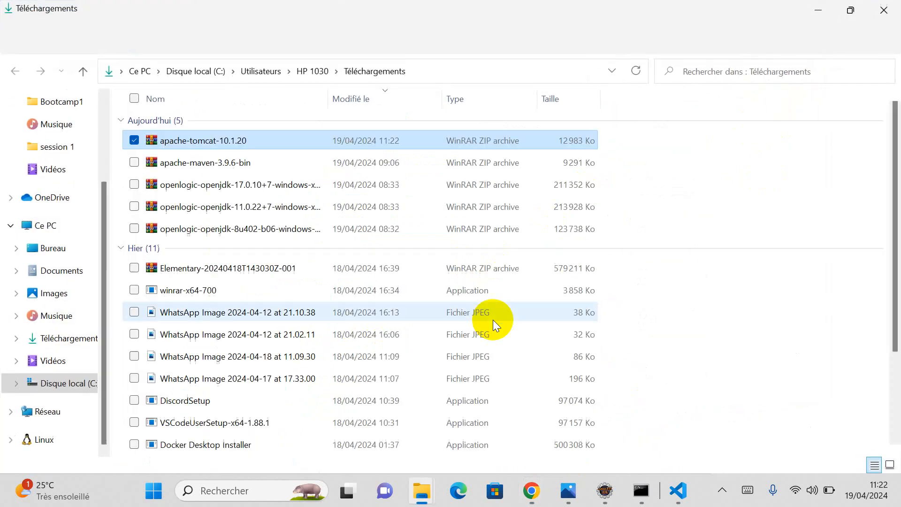
scroll(91, 347, up, 3)
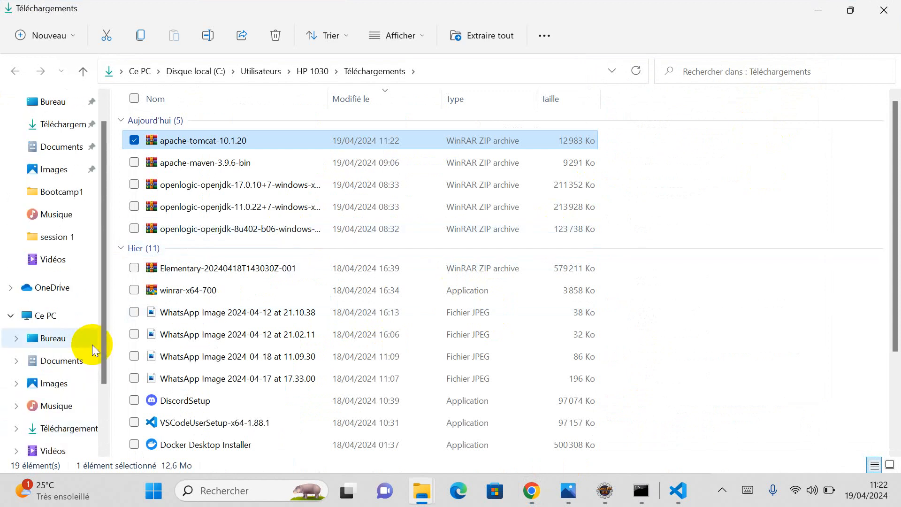
drag(185, 139, 58, 147)
click(60, 146)
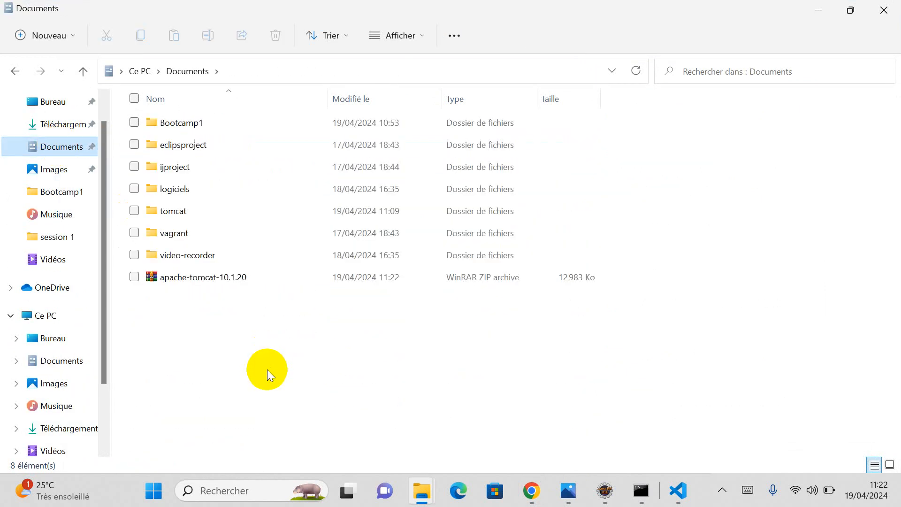
Step: Move the zip into Documents\tomcat, open that folder and bring up the zip's actions
click(179, 277)
drag(179, 277, 183, 208)
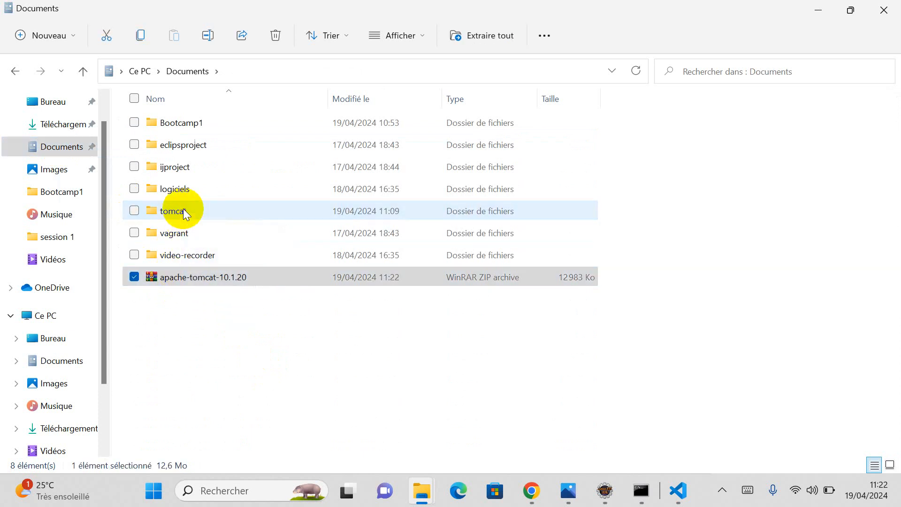
double_click(178, 210)
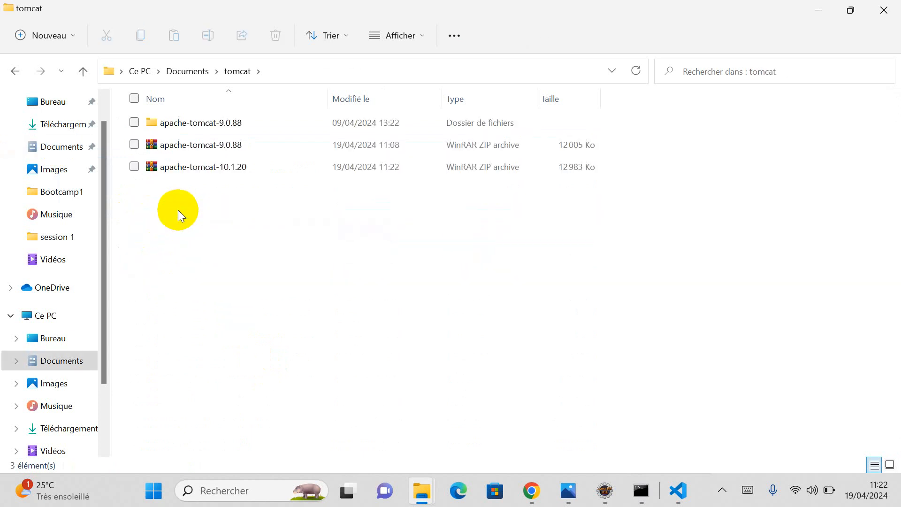
click(190, 167)
right_click(191, 166)
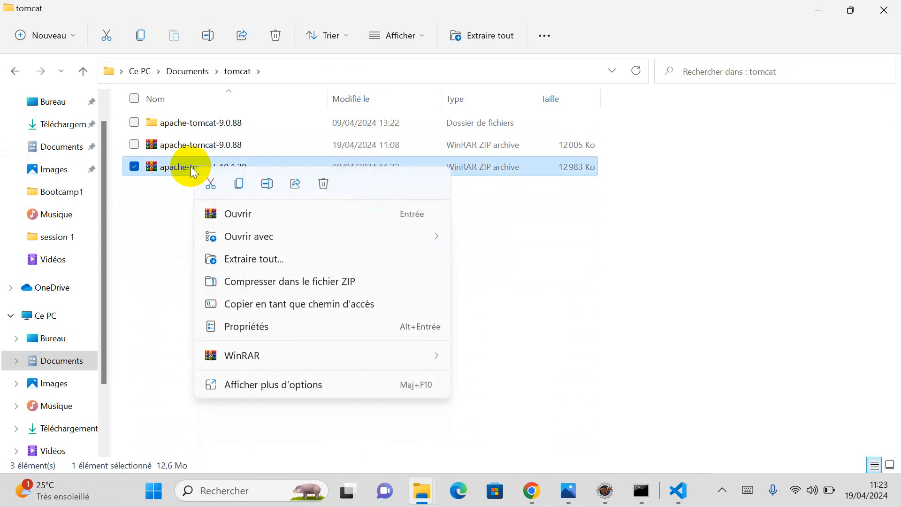
Step: Extract the apache-tomcat-10.1.20 zip with Extraire tout to the suggested folder, then return to Eclipse
click(245, 262)
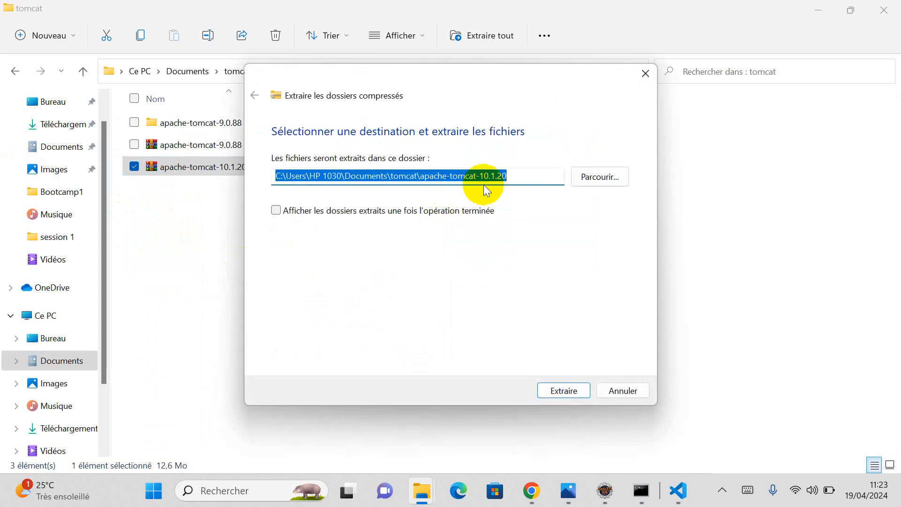
click(568, 392)
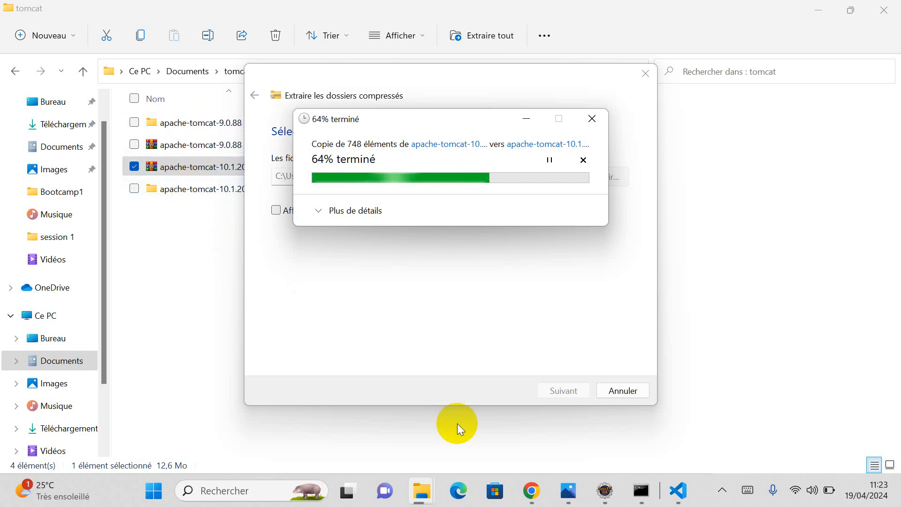
click(606, 492)
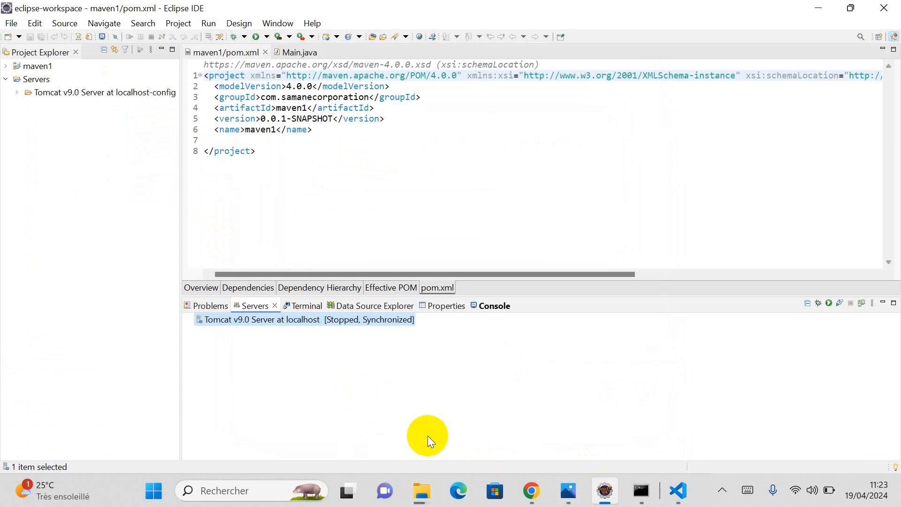
Step: From the Tomcat server's context menu in the Servers view, start defining a new server
mouse_move(419, 490)
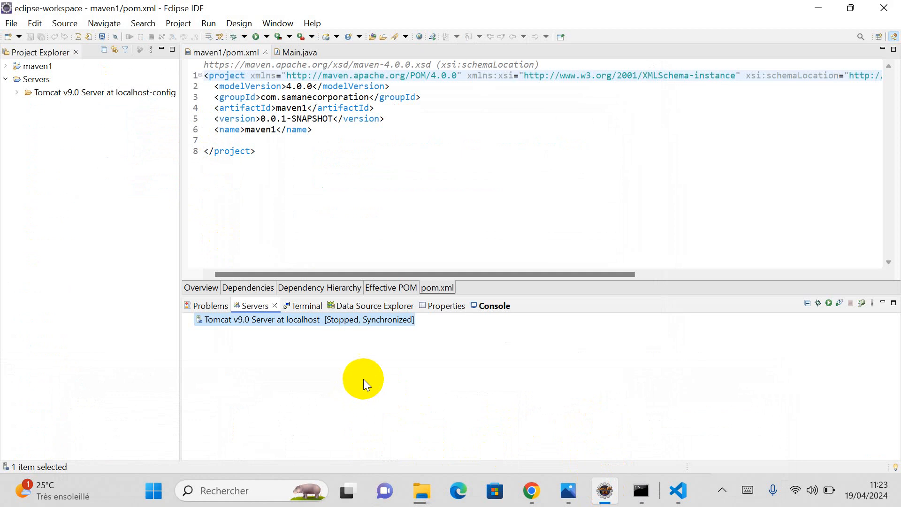
right_click(358, 353)
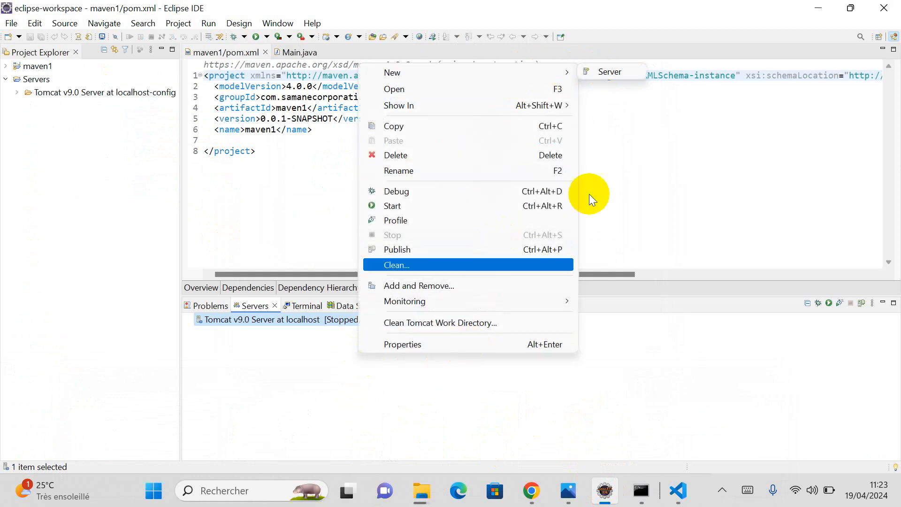
click(544, 376)
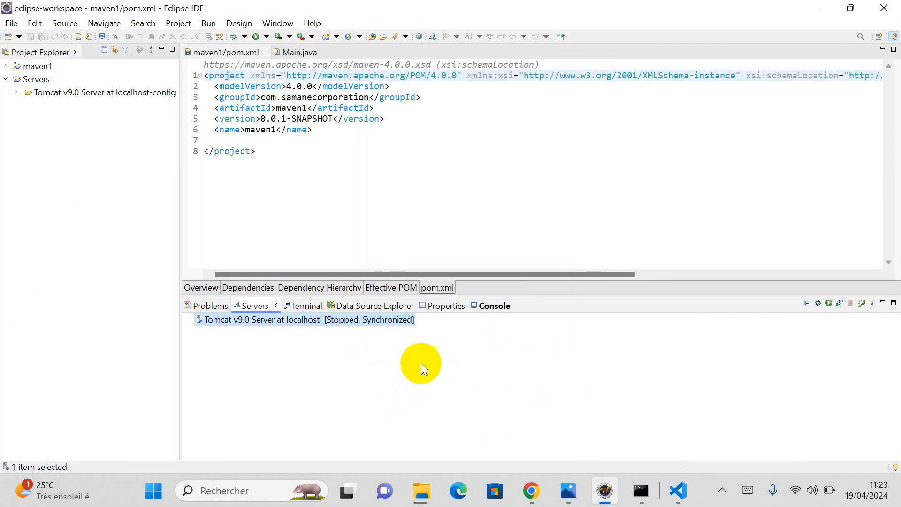
right_click(468, 369)
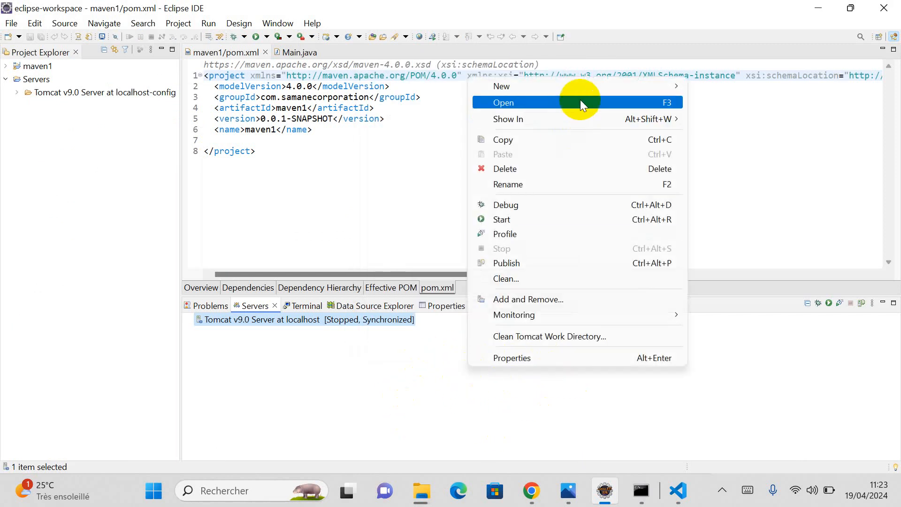
mouse_move(585, 89)
click(715, 85)
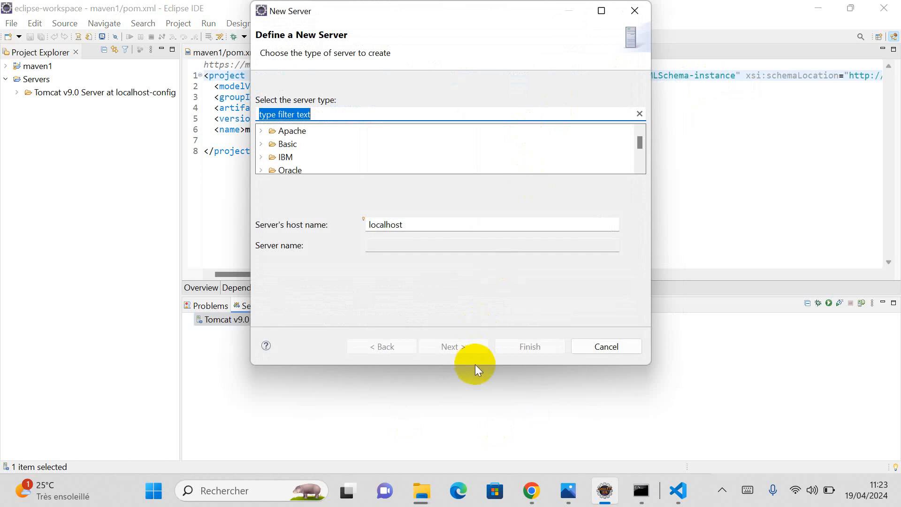
Step: Choose Apache Tomcat v10.0 Server as the type and advance to the runtime settings page
drag(476, 369, 477, 436)
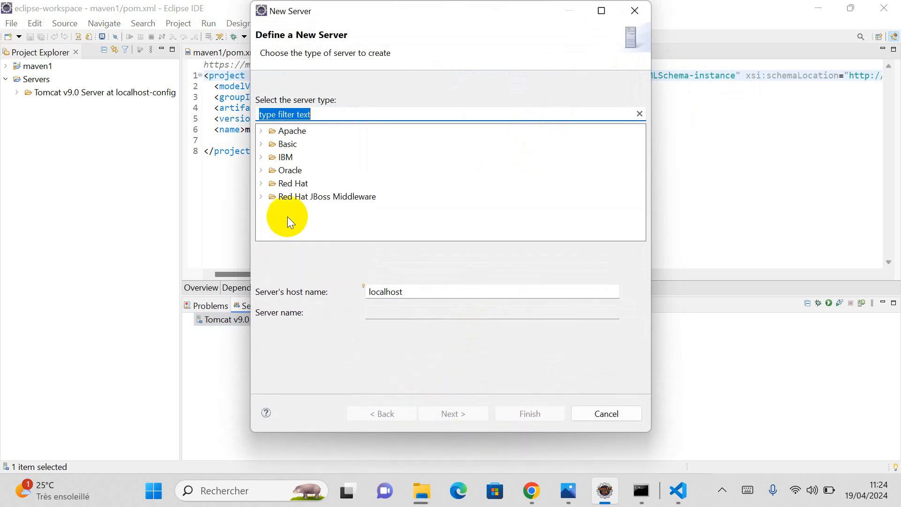
click(261, 131)
scroll(295, 169, down, 2)
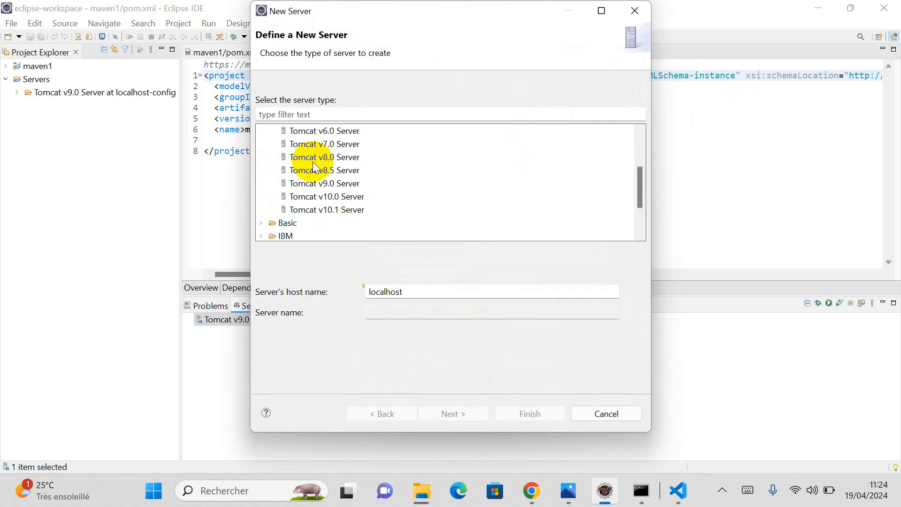
click(318, 199)
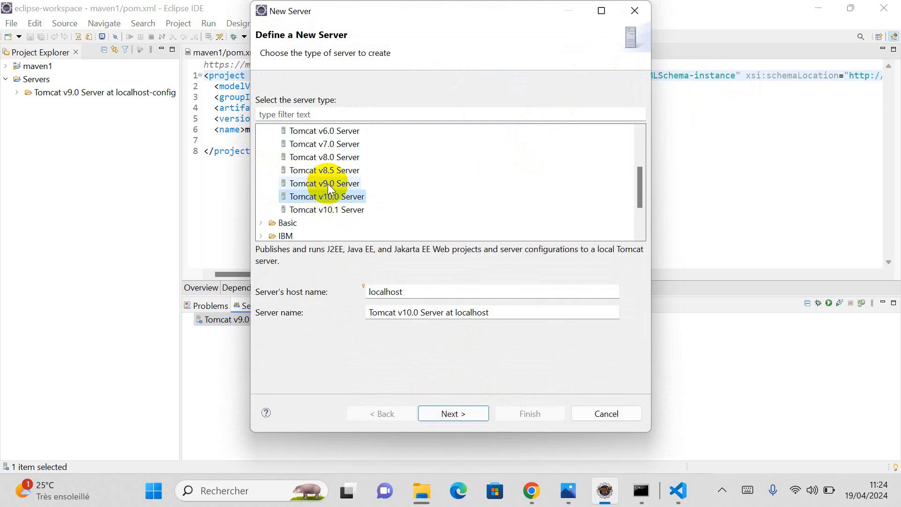
scroll(327, 184, down, 2)
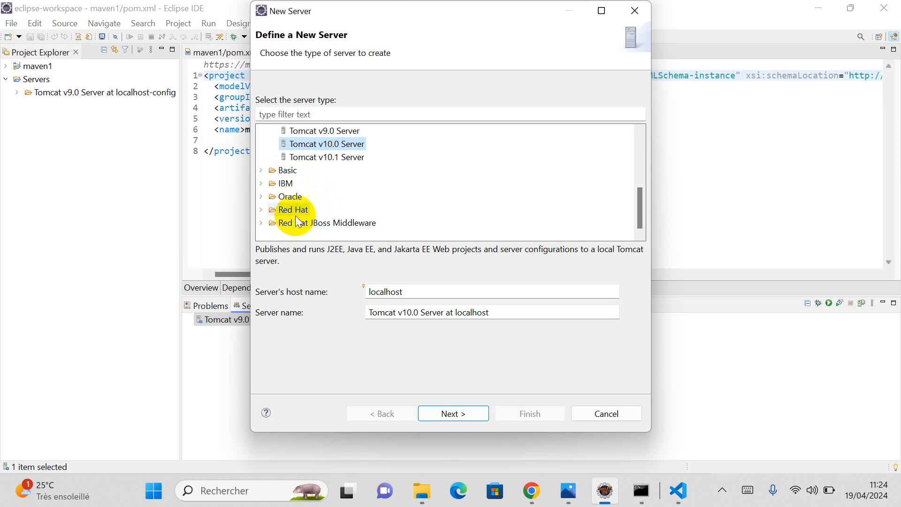
scroll(288, 201, up, 3)
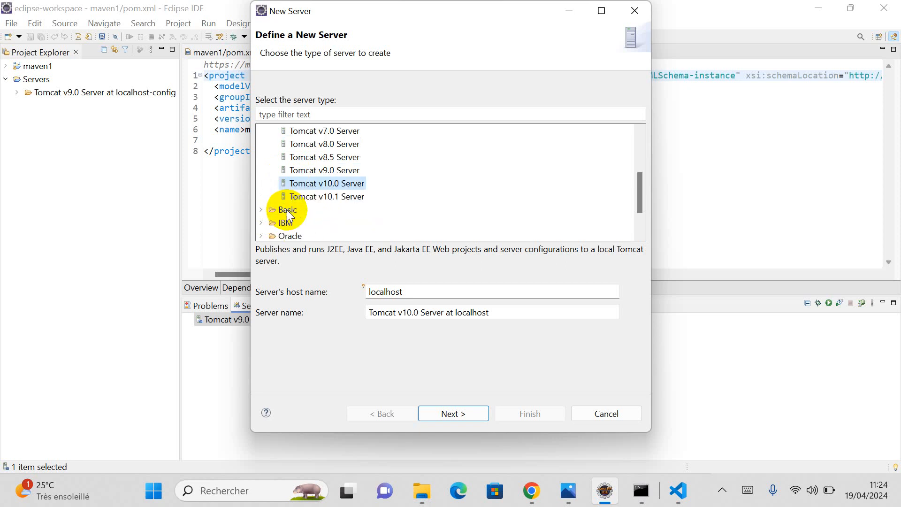
scroll(287, 211, down, 2)
scroll(287, 213, up, 1)
scroll(286, 210, up, 2)
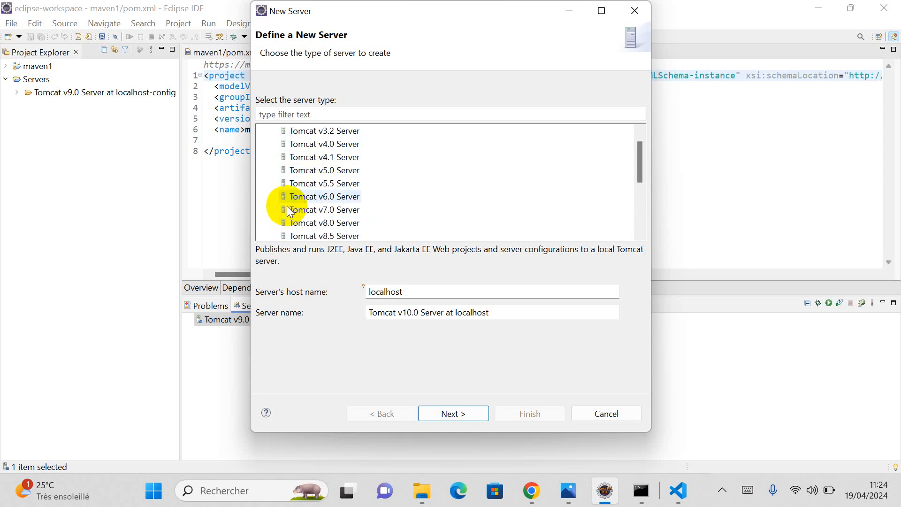
scroll(281, 197, down, 2)
scroll(285, 184, up, 4)
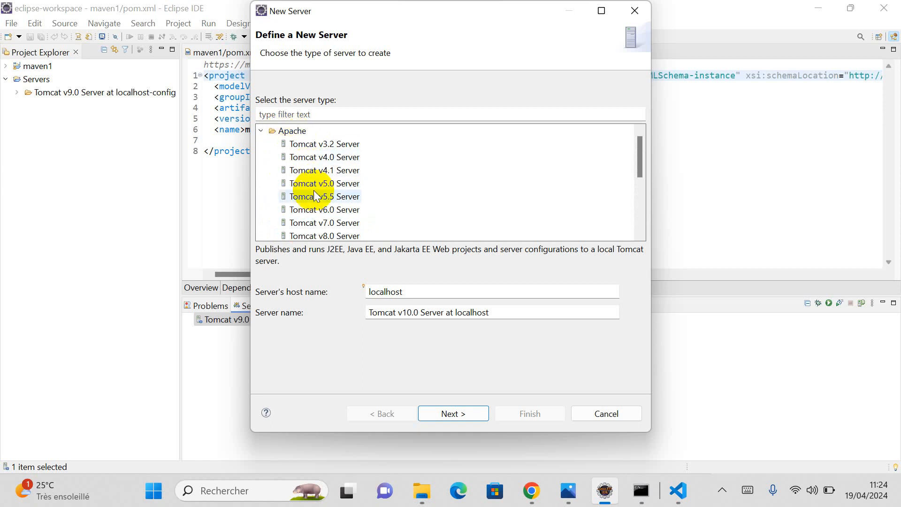
scroll(312, 202, down, 2)
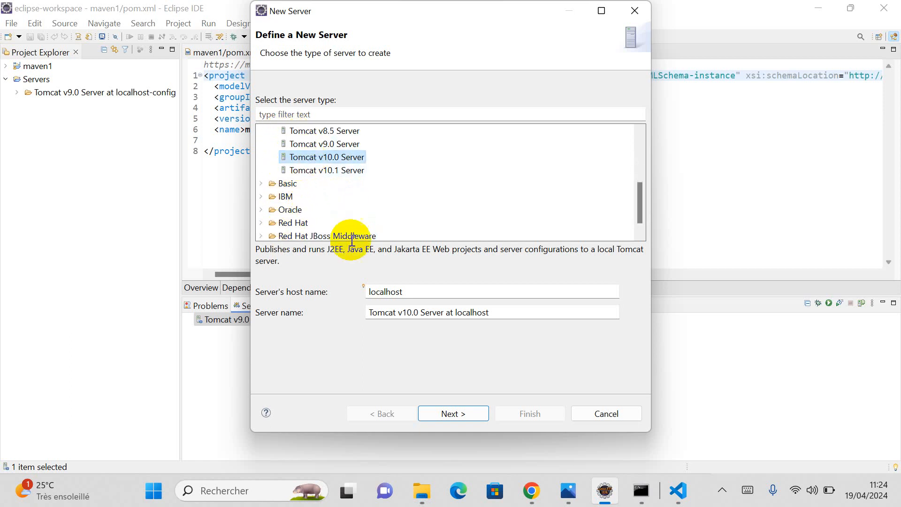
click(453, 413)
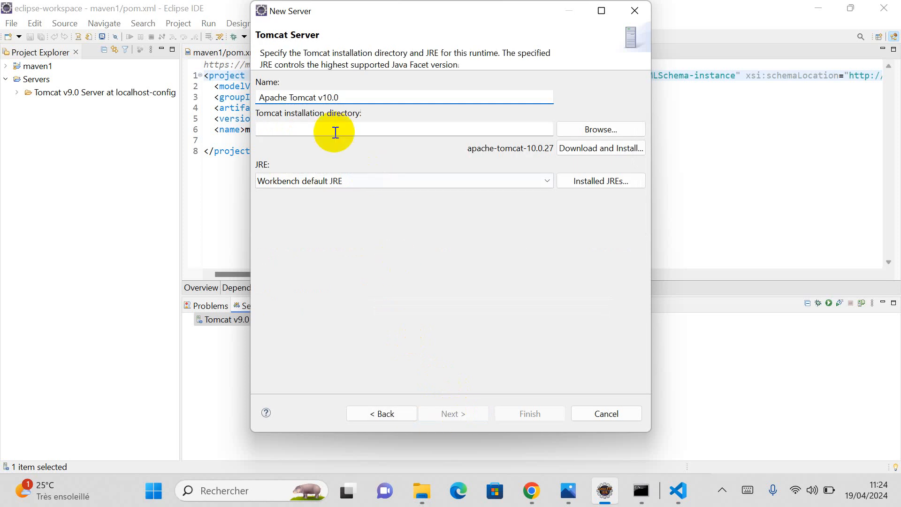
Step: Set the installation directory to apache-tomcat-10.1.20 and the JRE to openlogic-openjdk-17.0.10+7-windows-x64
click(589, 135)
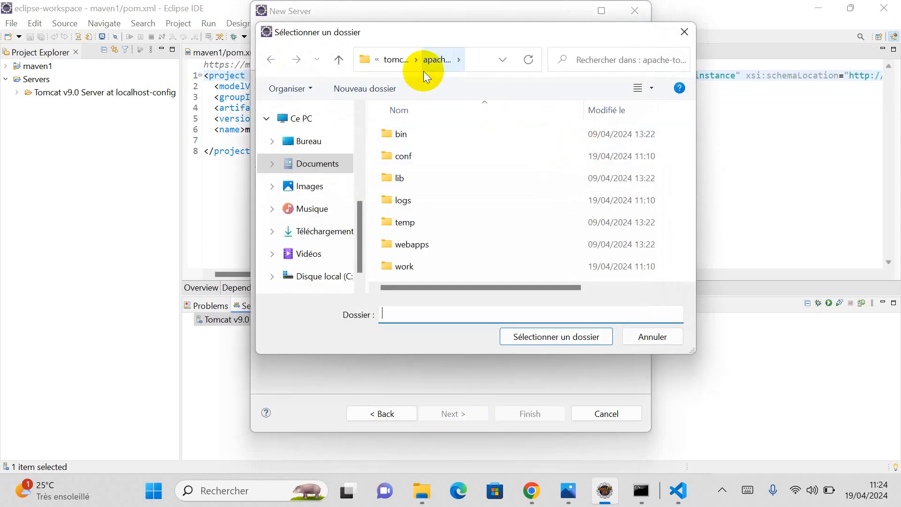
click(395, 59)
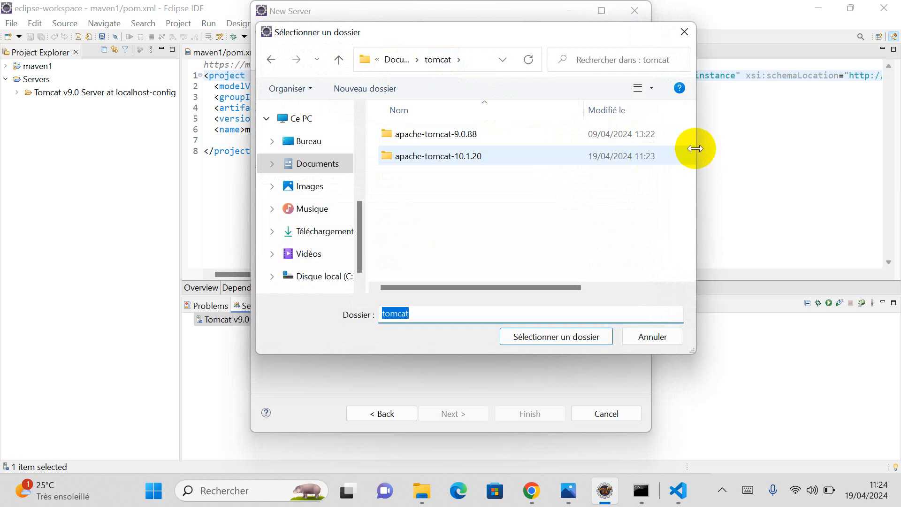
drag(695, 147, 789, 146)
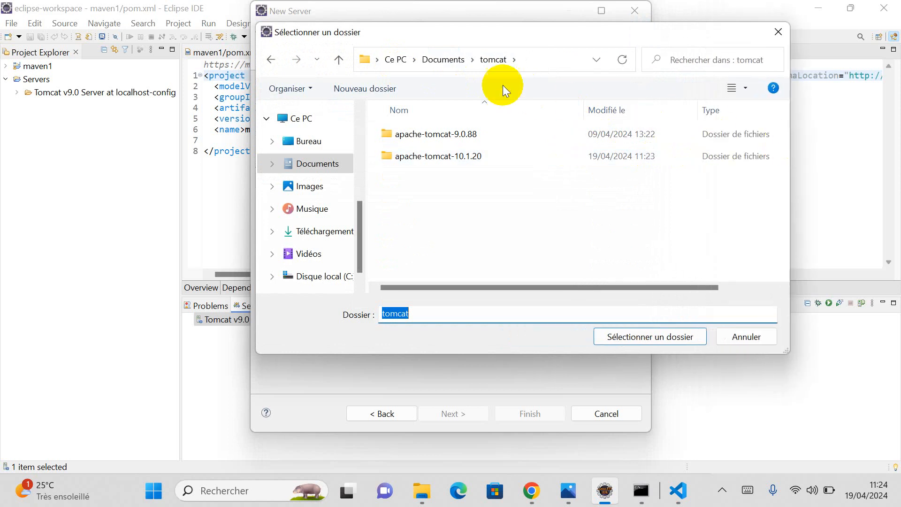
double_click(462, 157)
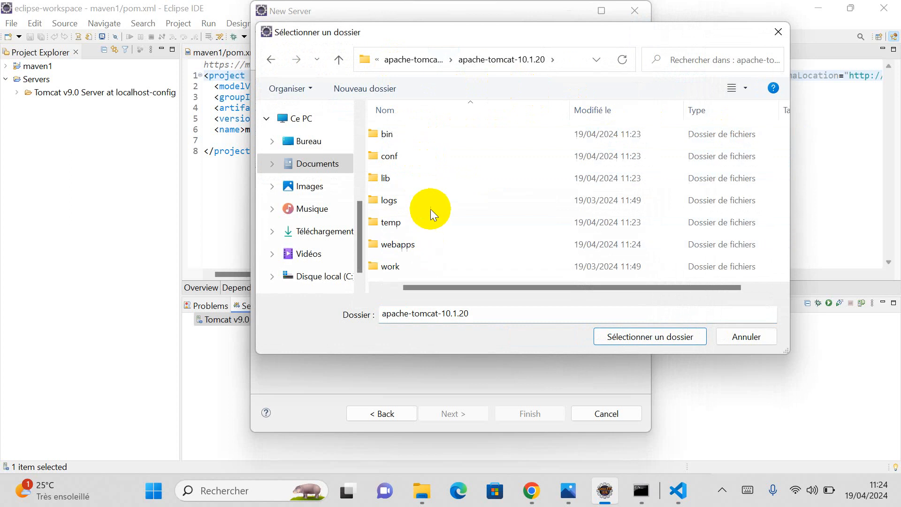
scroll(430, 209, right, 1)
scroll(430, 209, left, 1)
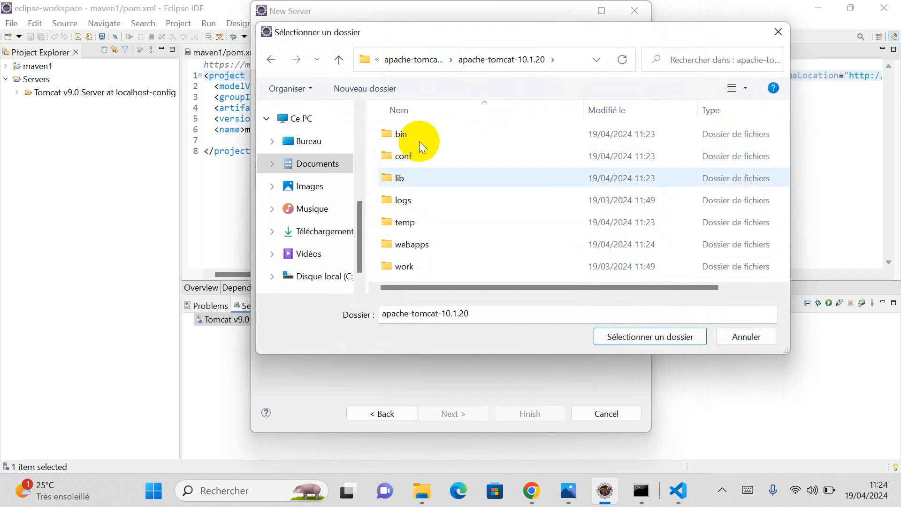
click(637, 338)
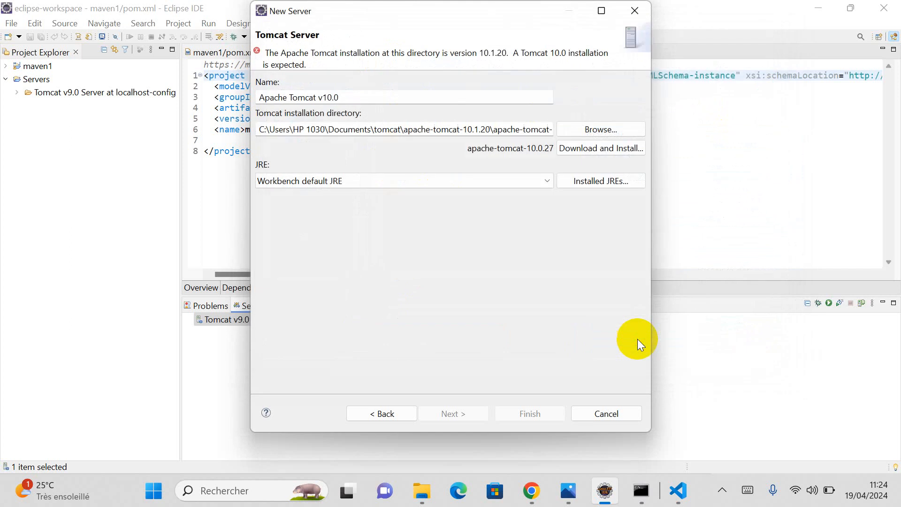
click(544, 182)
click(467, 202)
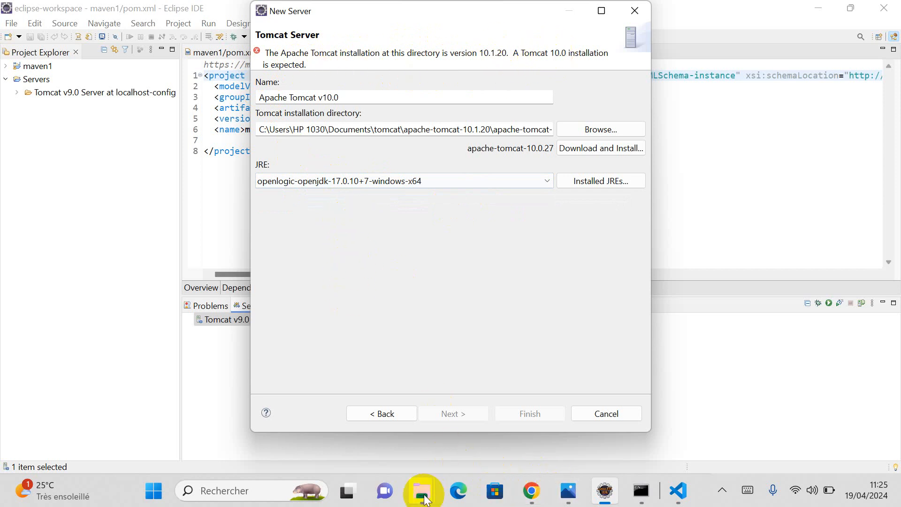
Step: Check the extracted apache-tomcat-10.1.20 folder's contents in File Explorer, then return to Eclipse
mouse_move(425, 498)
click(544, 427)
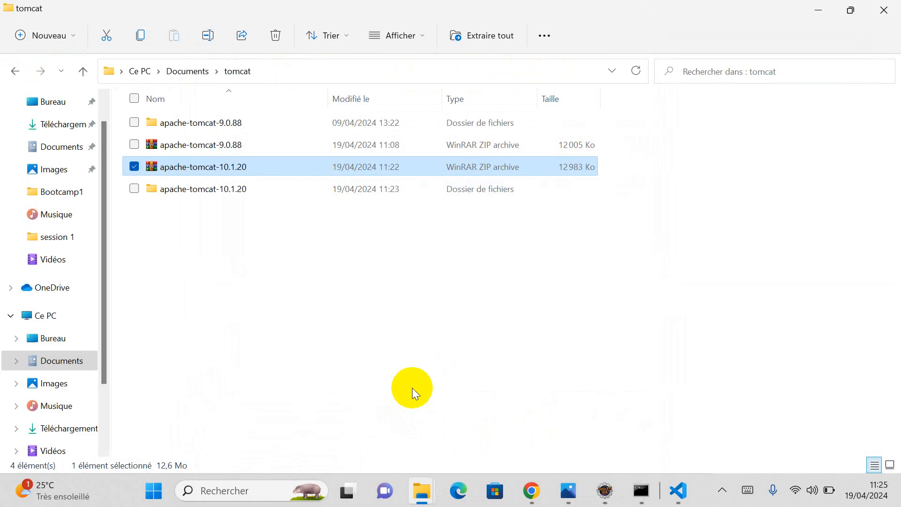
double_click(239, 189)
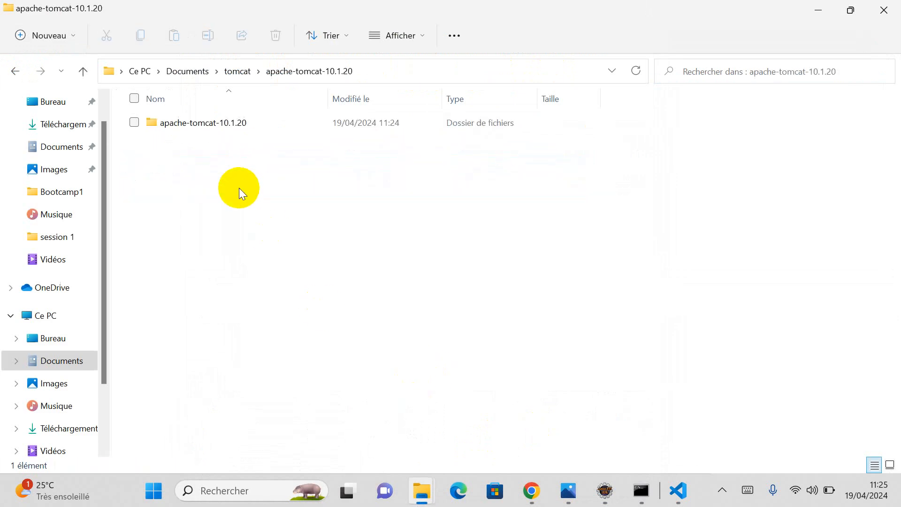
double_click(243, 124)
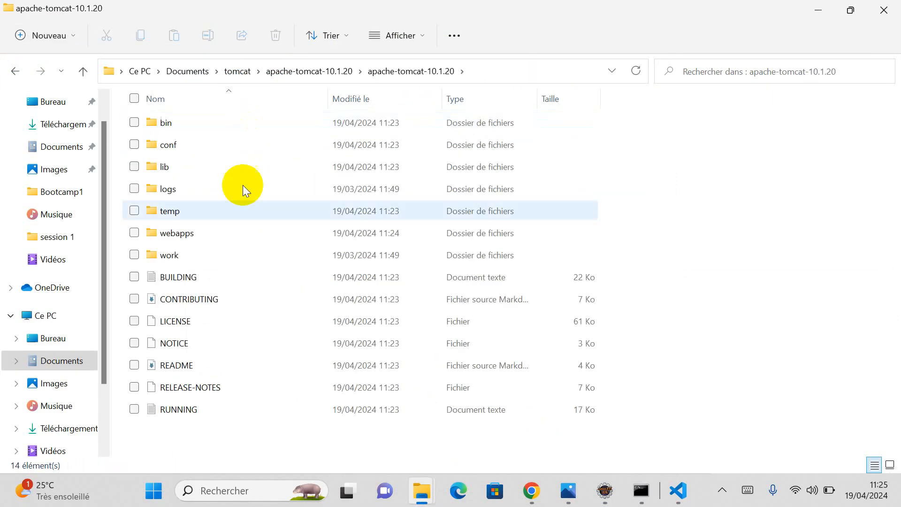
click(604, 490)
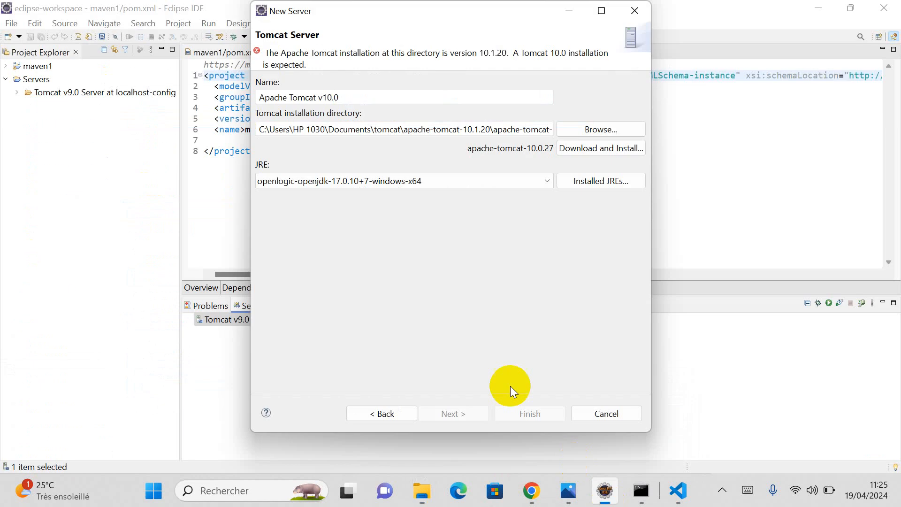
Step: Reselect the openlogic-openjdk-17.0.10+7-windows-x64 JRE and the apache-tomcat-10.1.20 installation folder
click(435, 181)
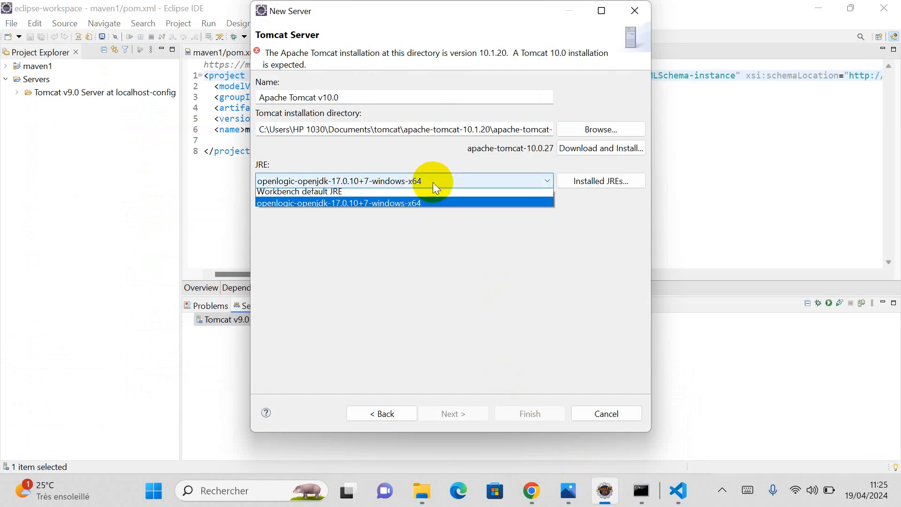
click(425, 191)
click(428, 177)
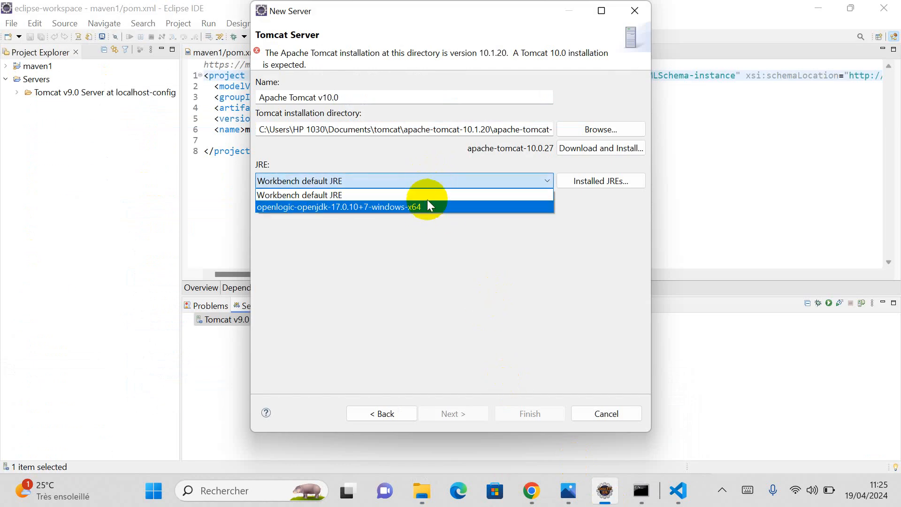
click(427, 202)
click(581, 129)
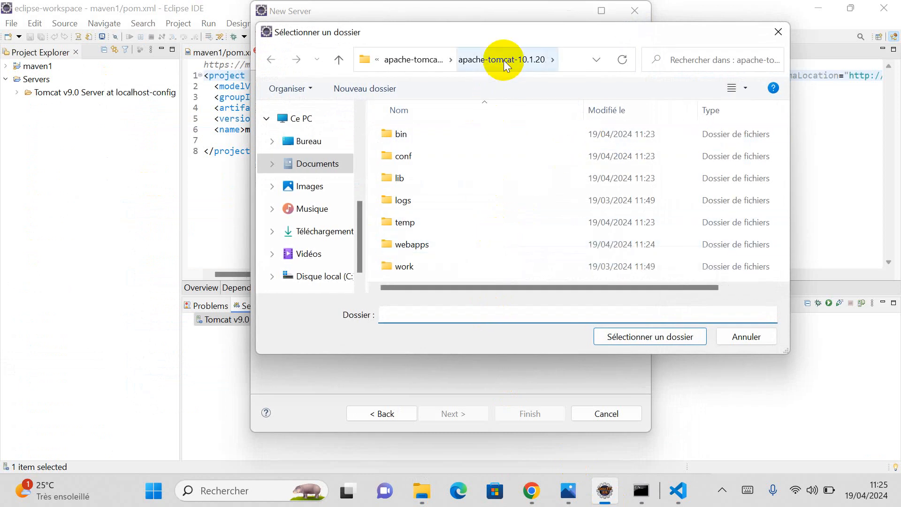
click(638, 336)
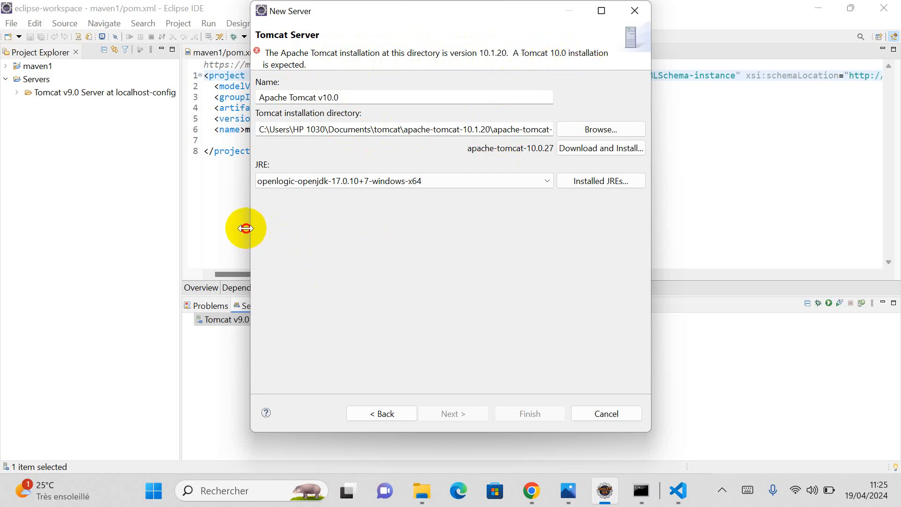
Step: Widen the wizard to read the full path and Tomcat 10.0 mismatch error, then go back
drag(246, 228, 137, 234)
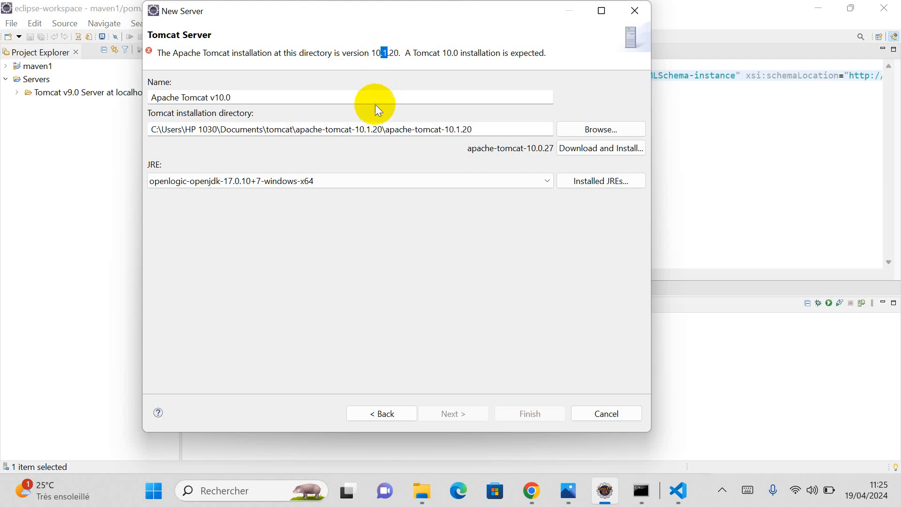
click(345, 54)
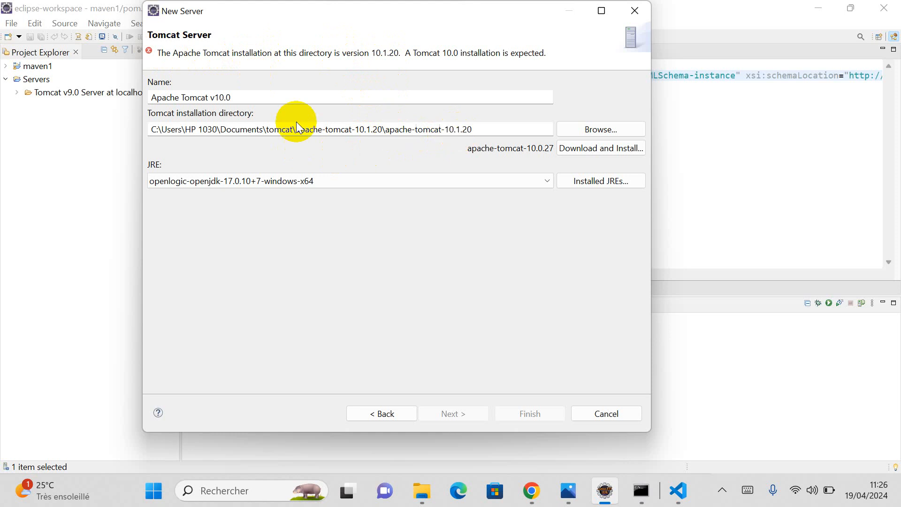
click(389, 413)
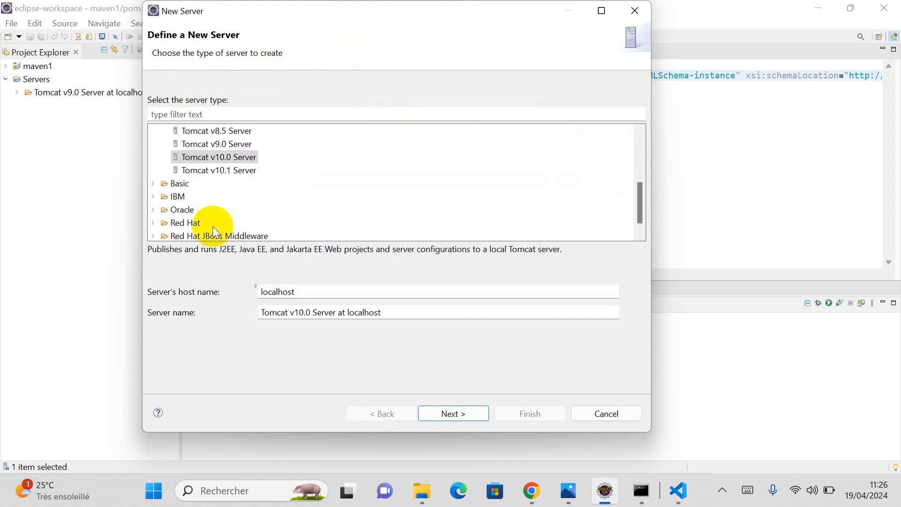
Step: Pick Tomcat v10.1 Server in the server type list, then switch to Chrome
click(224, 163)
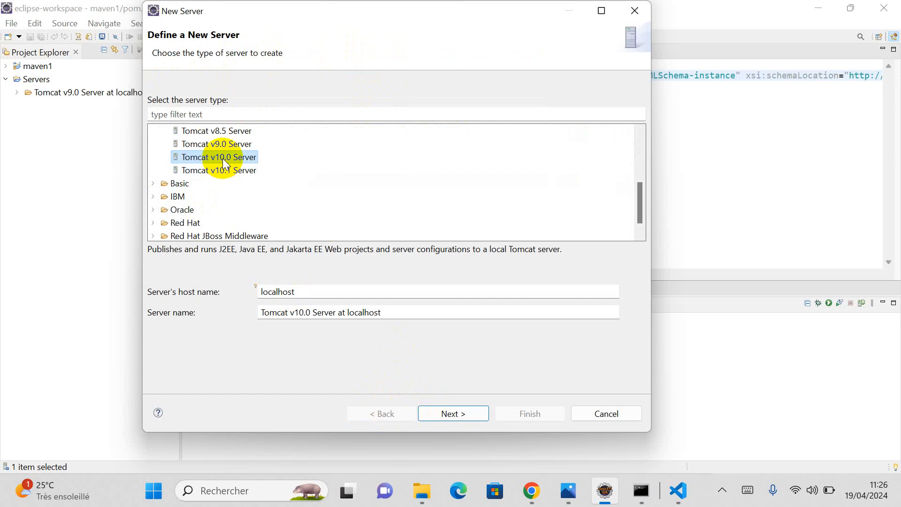
click(222, 171)
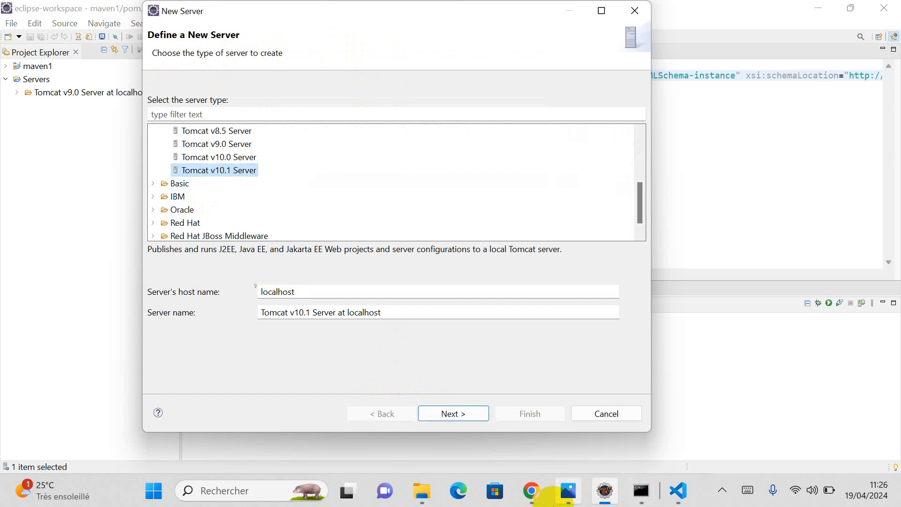
click(534, 497)
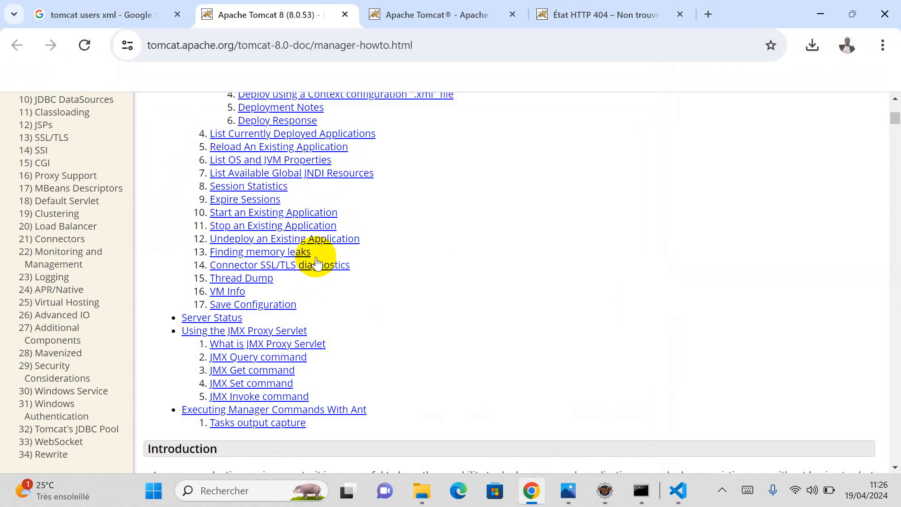
Step: Browse the Tomcat 10 download page's 10.1.20 links, then return to the Google results tab
scroll(375, 210, down, 3)
click(418, 7)
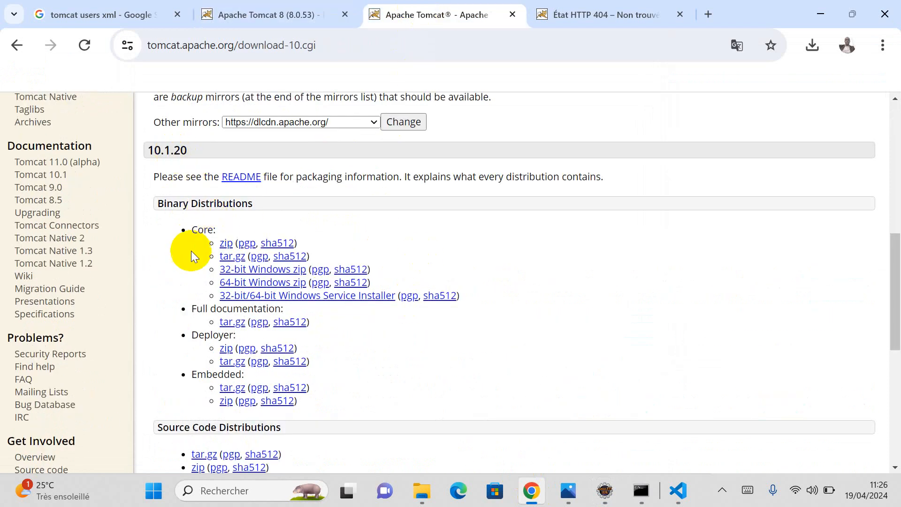
scroll(191, 252, down, 5)
scroll(191, 253, down, 2)
scroll(190, 253, up, 8)
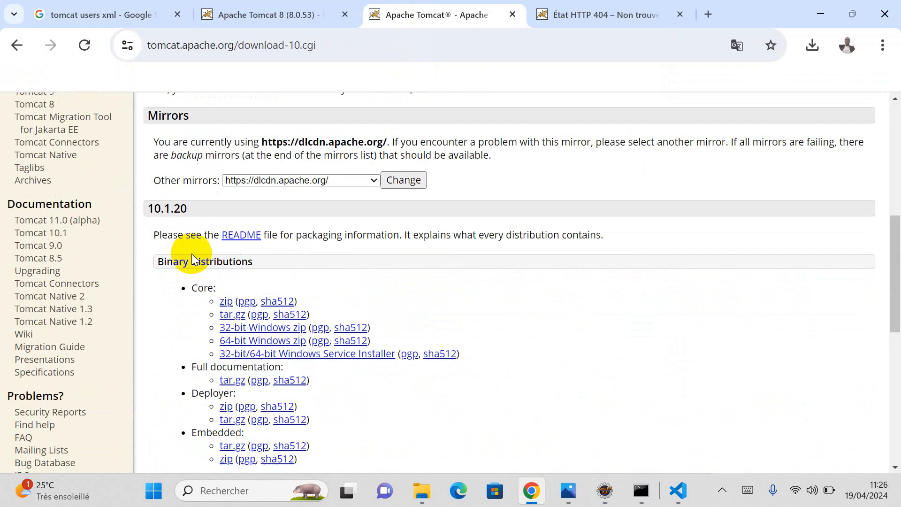
scroll(191, 257, down, 4)
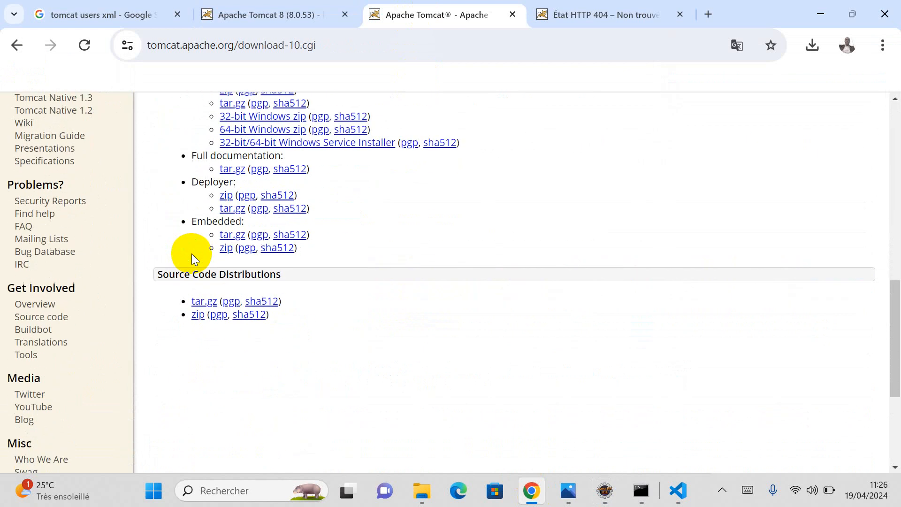
scroll(187, 313, up, 5)
scroll(187, 313, up, 4)
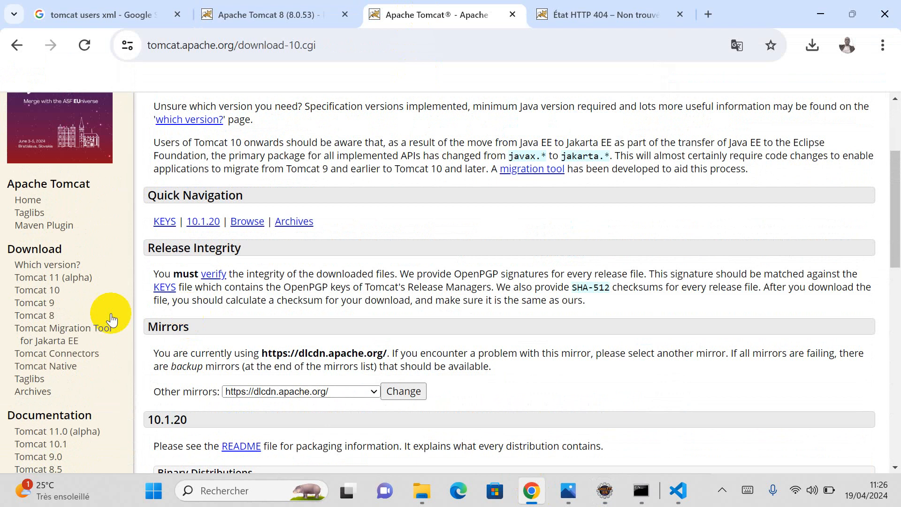
click(29, 290)
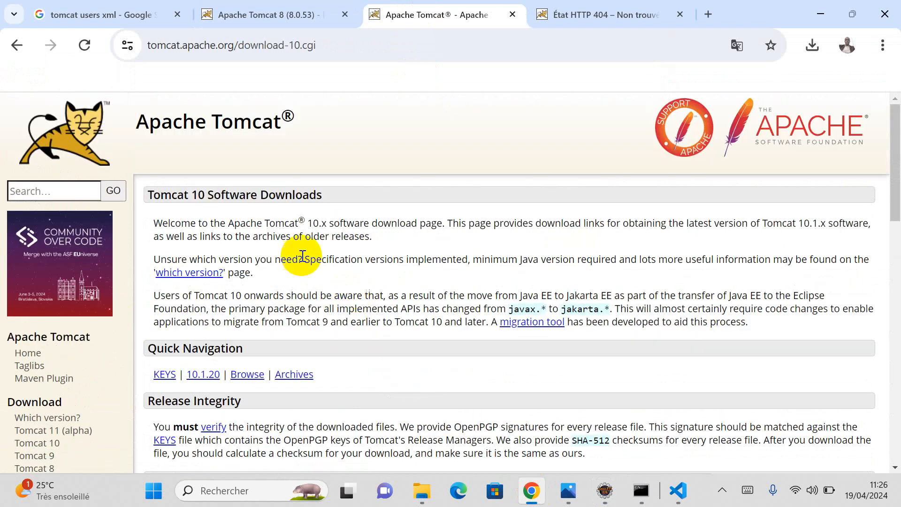
scroll(414, 296, down, 10)
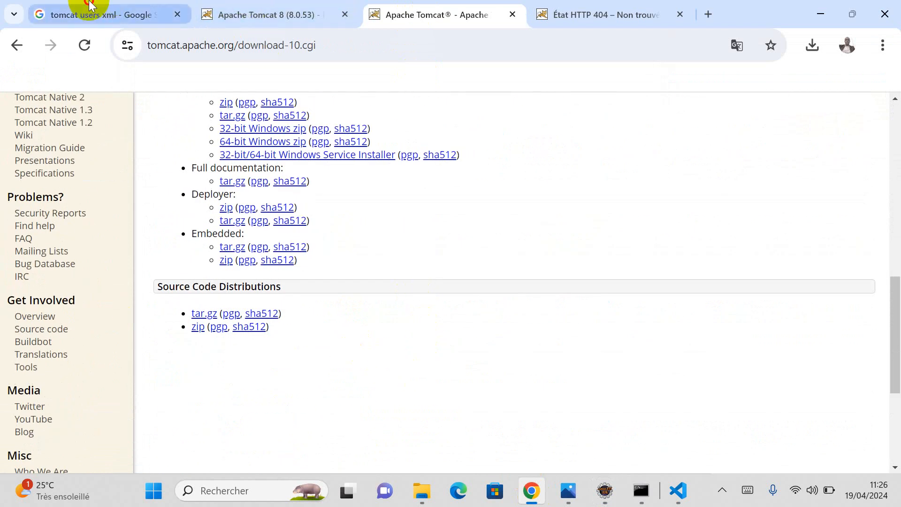
click(55, 10)
Step: Search Google for 'download tomcat 10.0' and bring up options for the Tomcat 10 downloads result
click(300, 112)
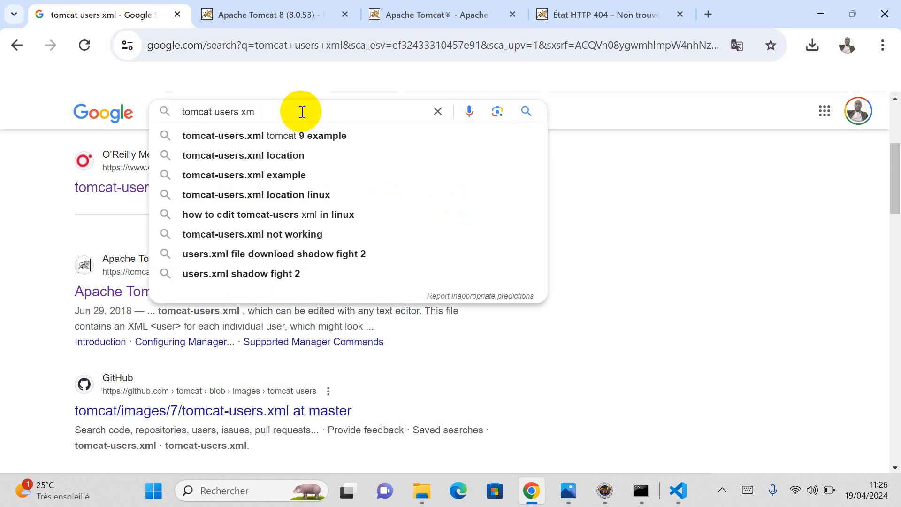
key(BackSpace)
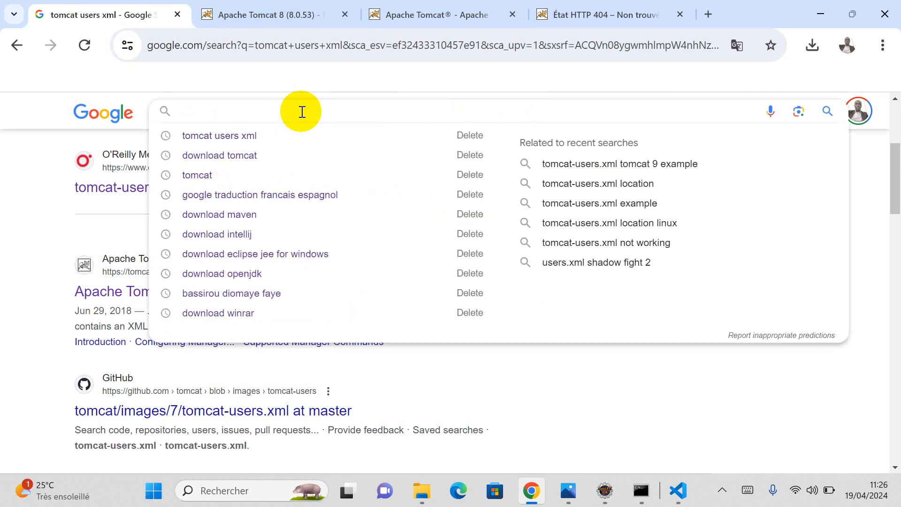
text(do)
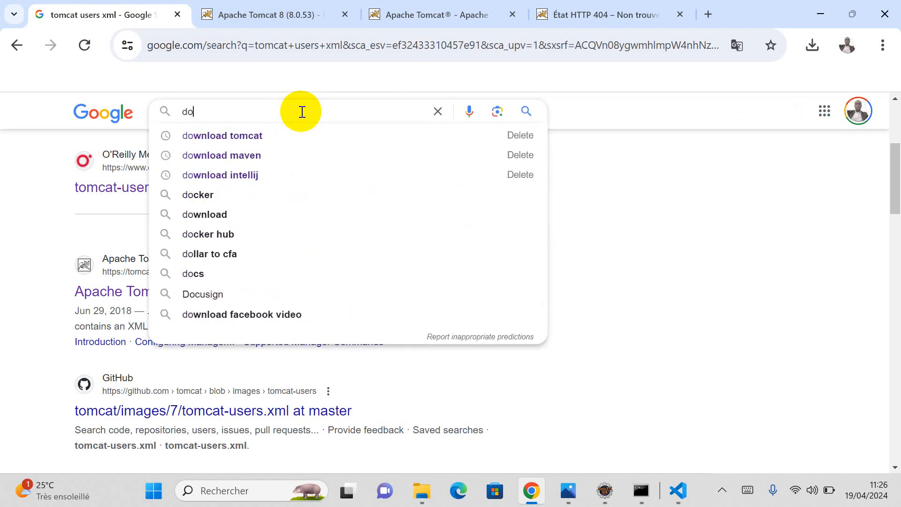
text( n)
key(BackSpace)
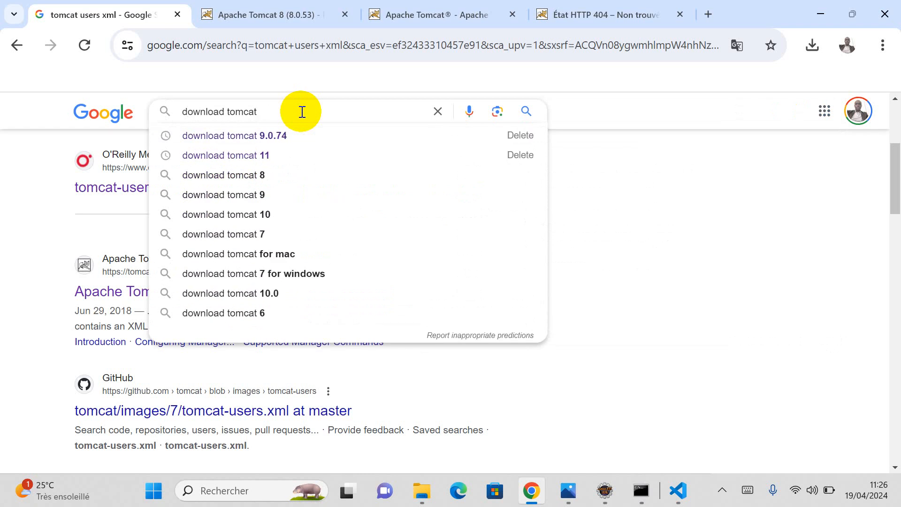
text(10.)
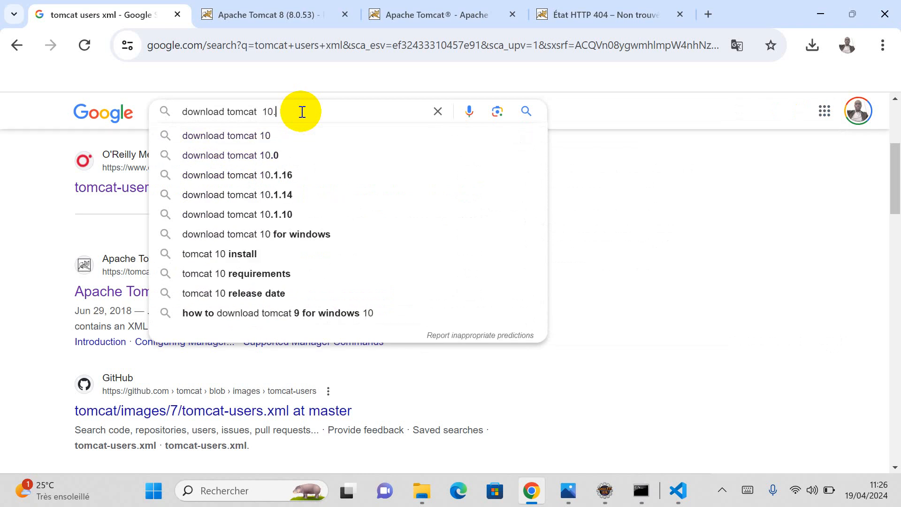
text(0)
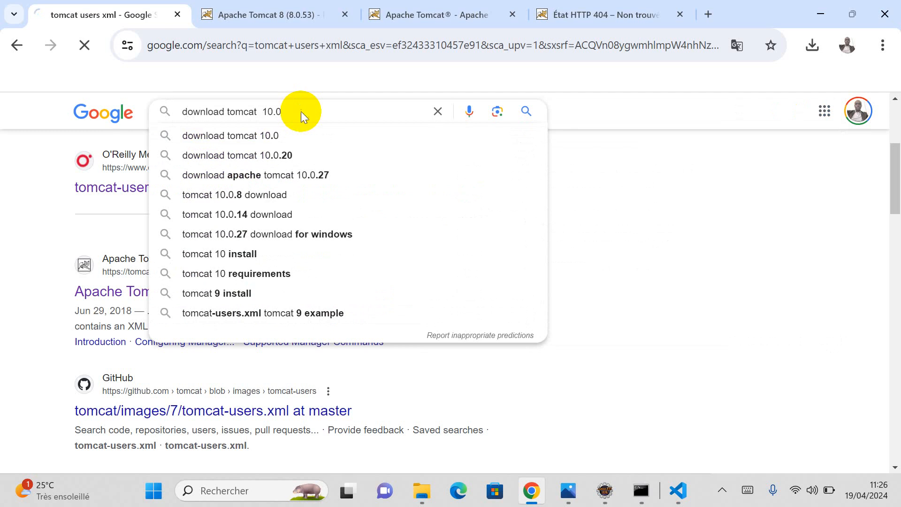
key(Return)
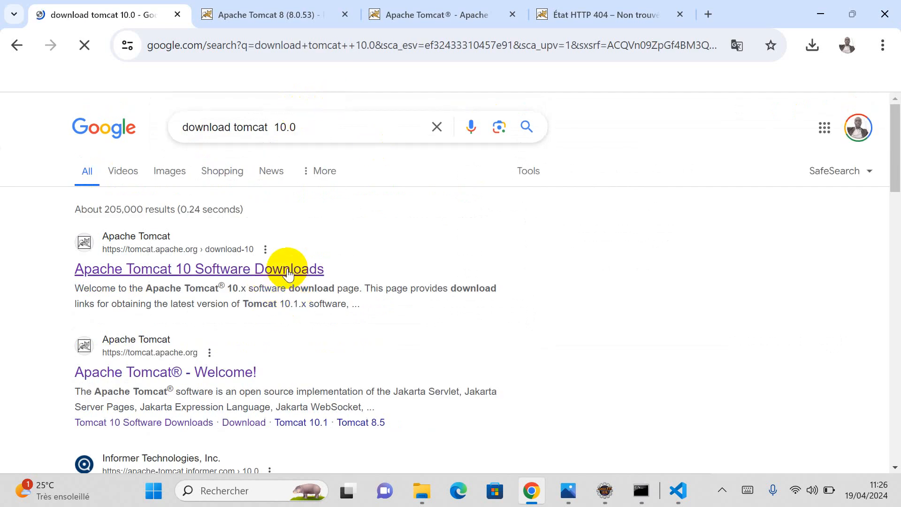
right_click(288, 272)
Step: Open the Tomcat 10 Software Downloads result in a new tab
click(327, 290)
click(241, 15)
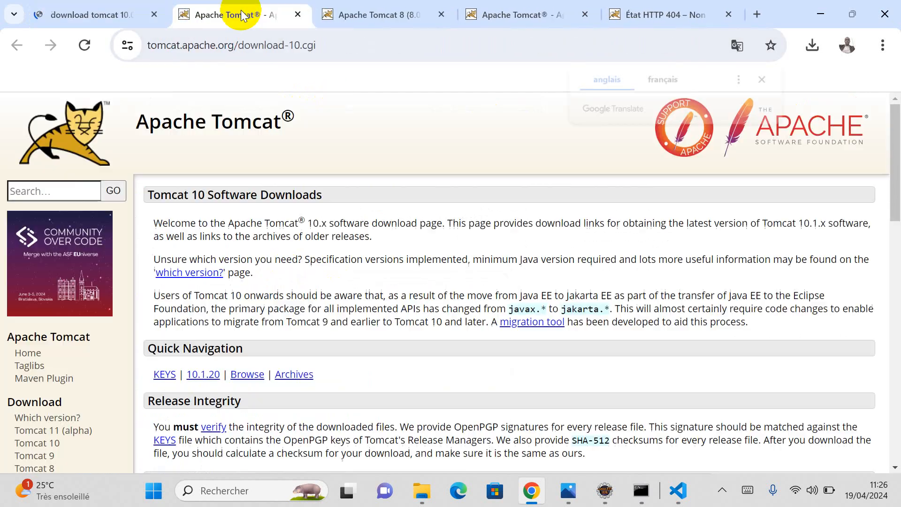
scroll(298, 293, down, 6)
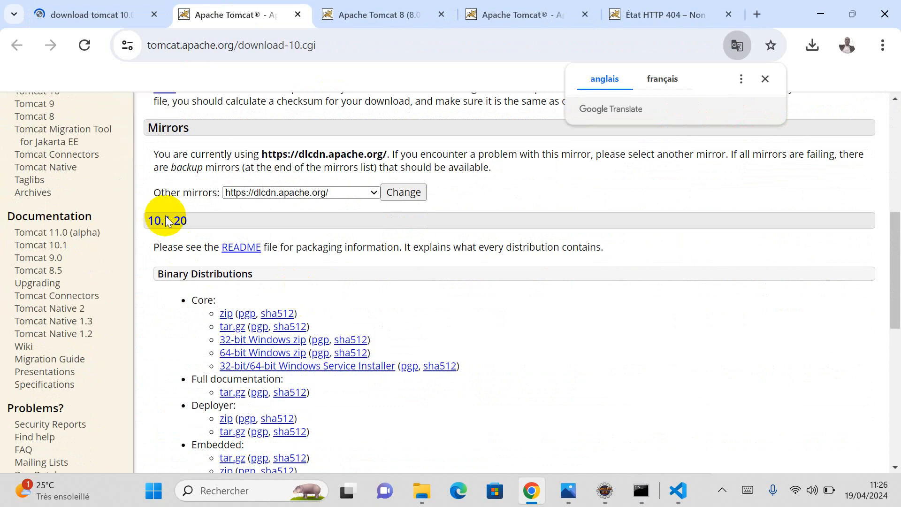
scroll(177, 302, down, 5)
scroll(178, 297, up, 5)
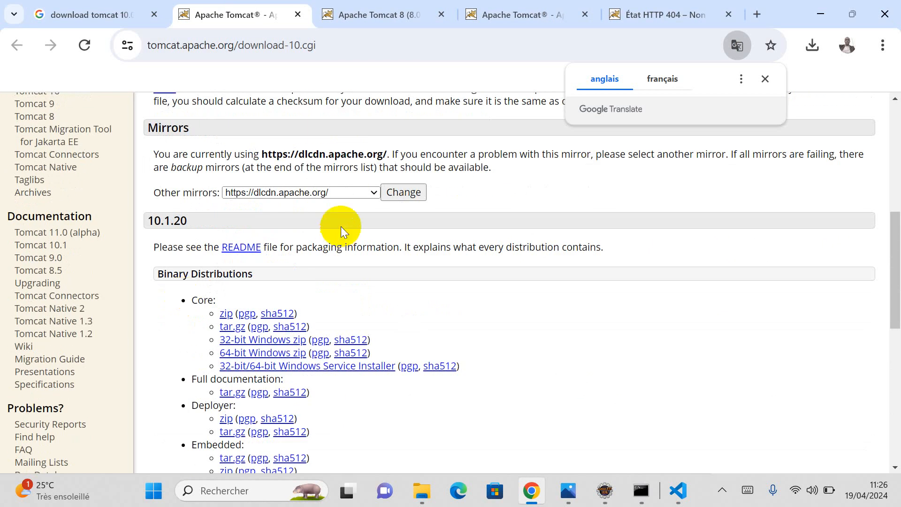
Step: Choose and apply the dlcdn.apache.org download mirror, then scan the downloads page
click(356, 196)
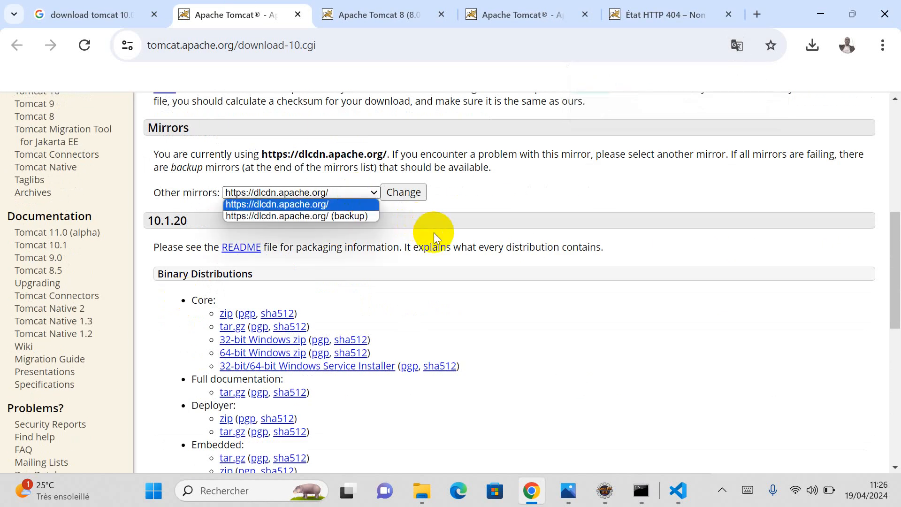
click(353, 216)
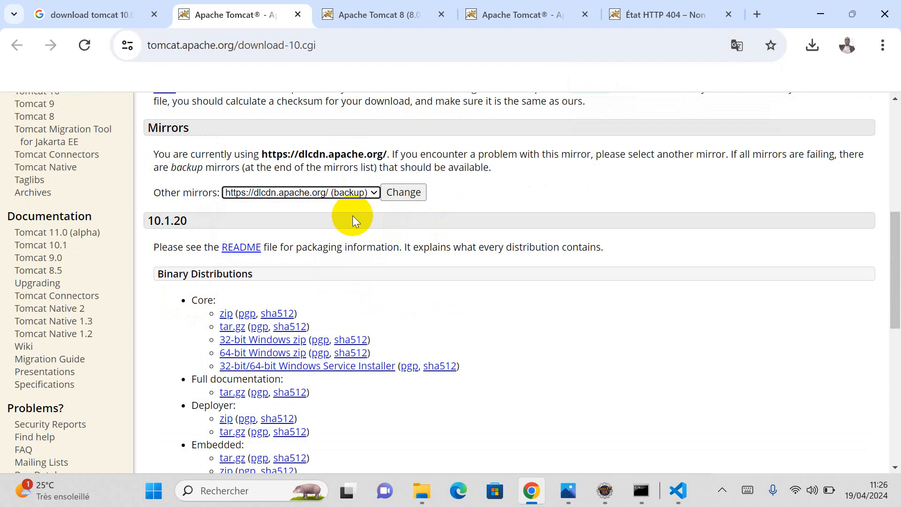
click(404, 193)
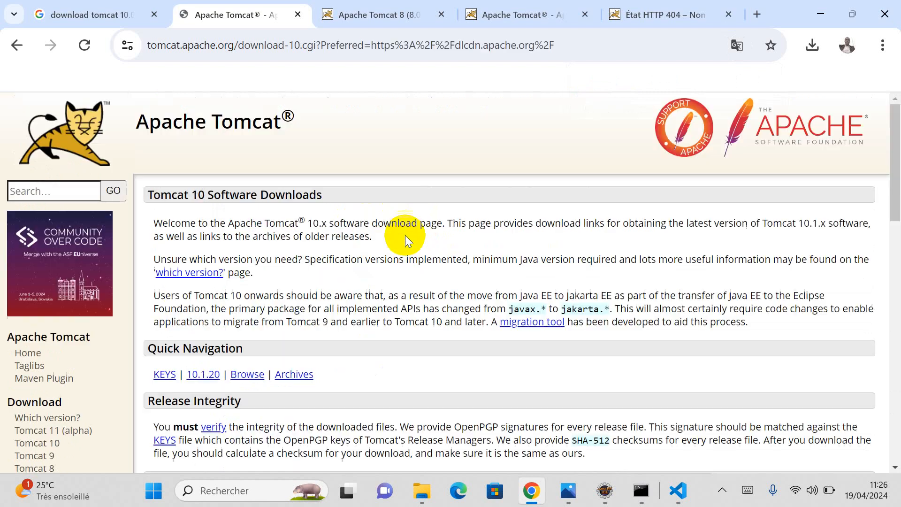
scroll(405, 237, down, 15)
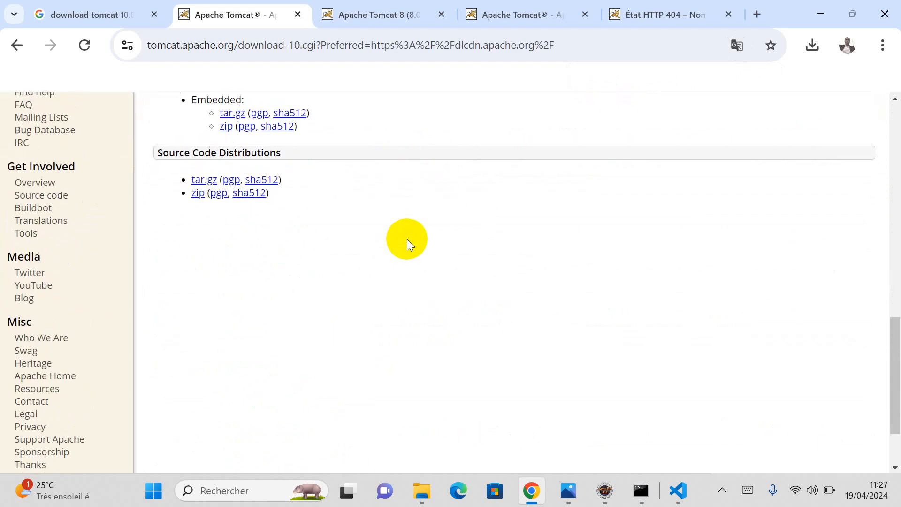
scroll(407, 238, up, 5)
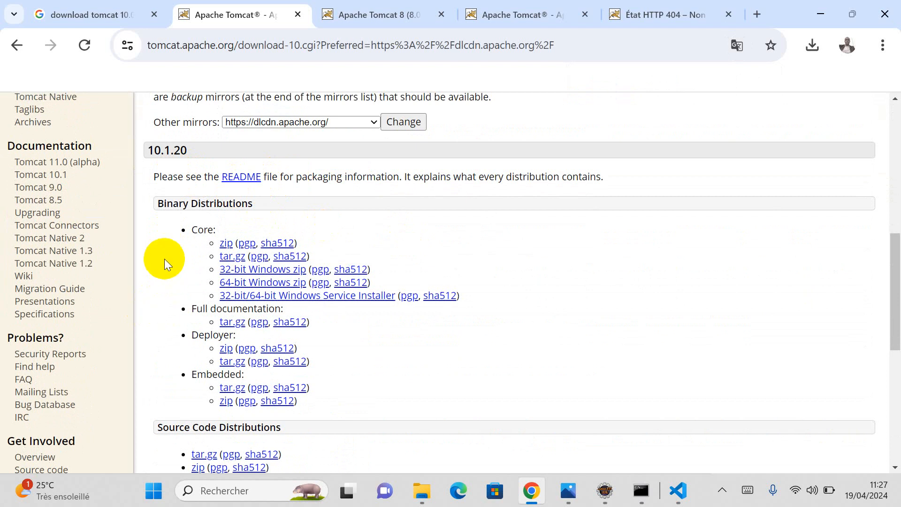
scroll(86, 302, down, 3)
scroll(86, 310, down, 3)
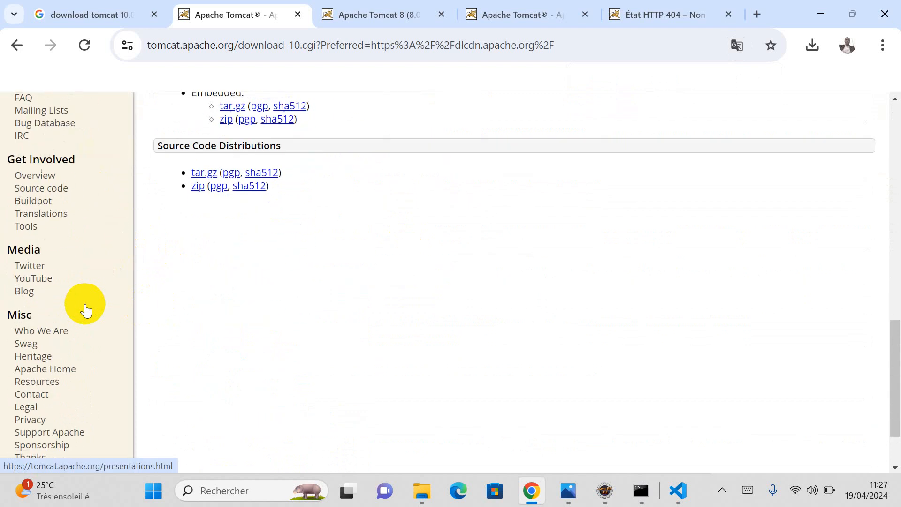
scroll(87, 309, down, 2)
scroll(89, 309, up, 8)
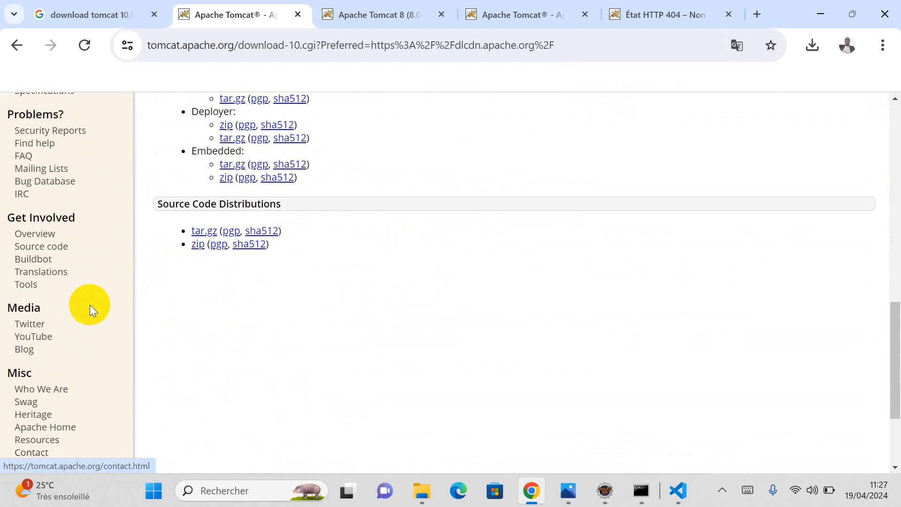
scroll(115, 310, up, 5)
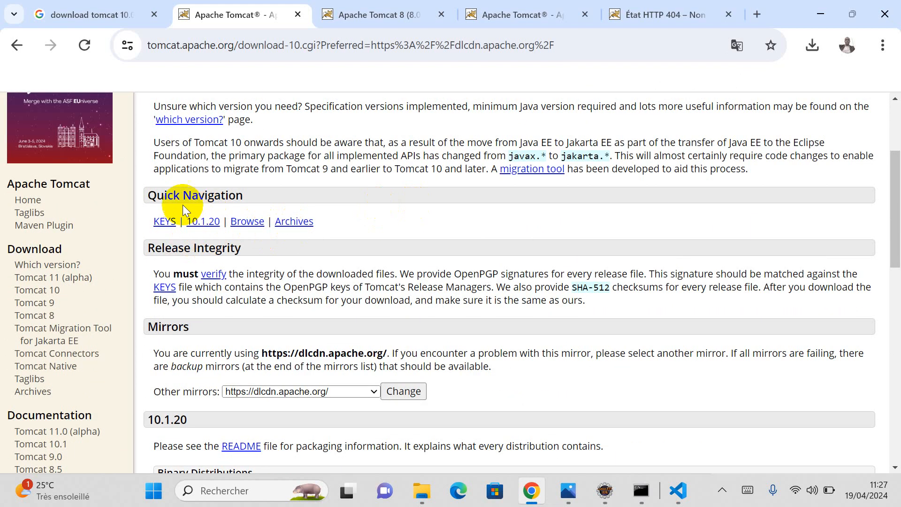
scroll(237, 301, down, 5)
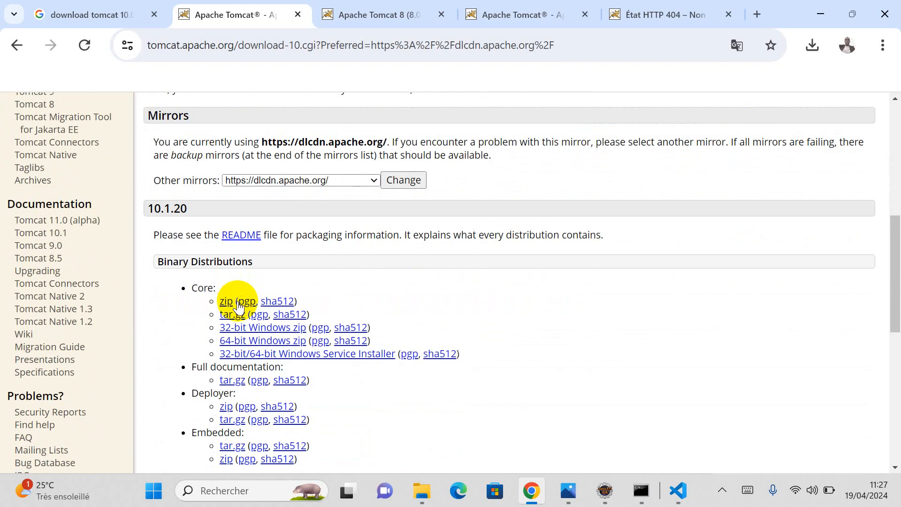
scroll(237, 304, up, 2)
scroll(242, 300, up, 3)
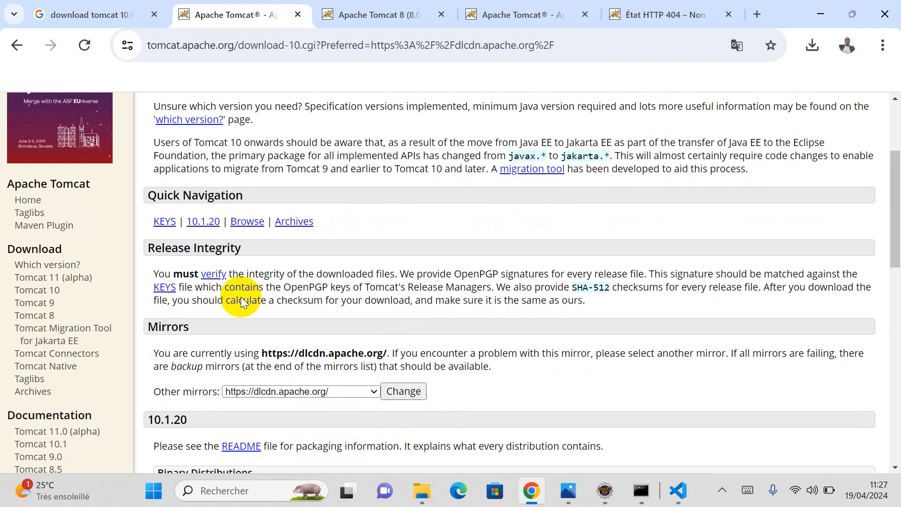
scroll(240, 296, up, 3)
scroll(239, 292, down, 6)
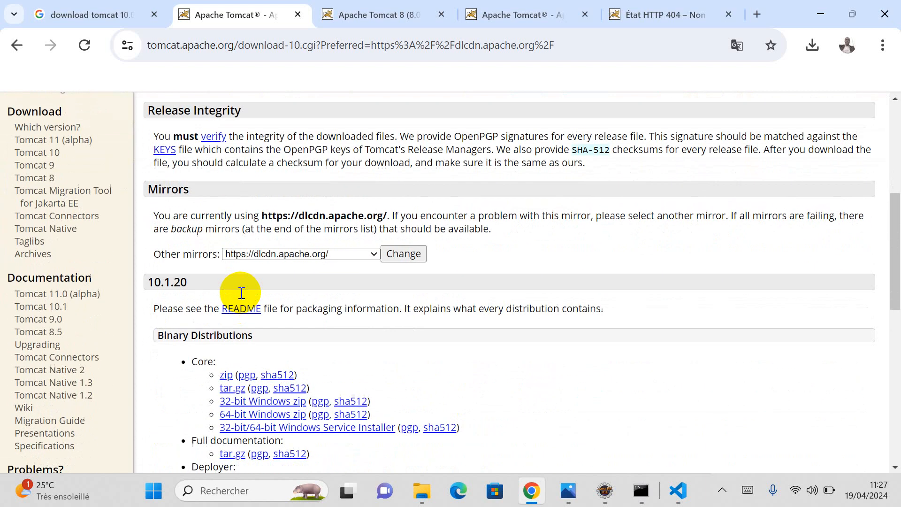
scroll(241, 291, down, 3)
scroll(331, 275, down, 5)
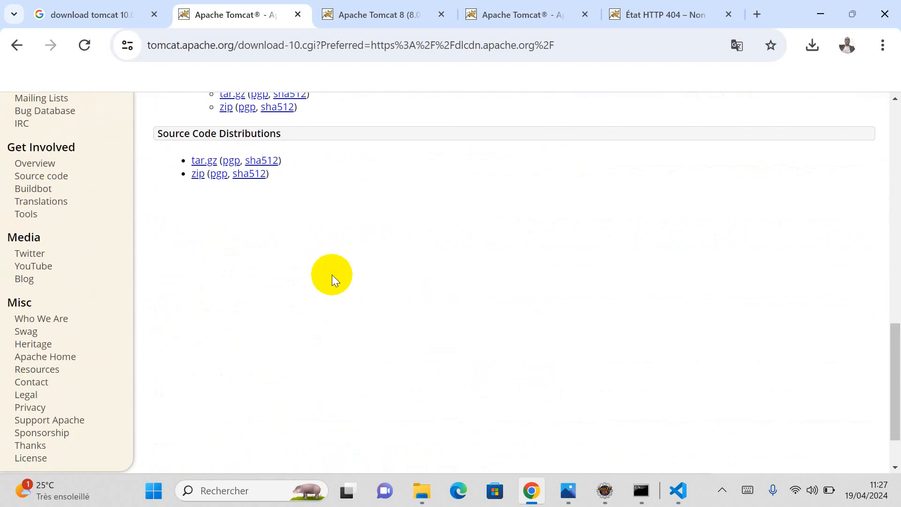
scroll(331, 275, up, 5)
scroll(331, 275, up, 3)
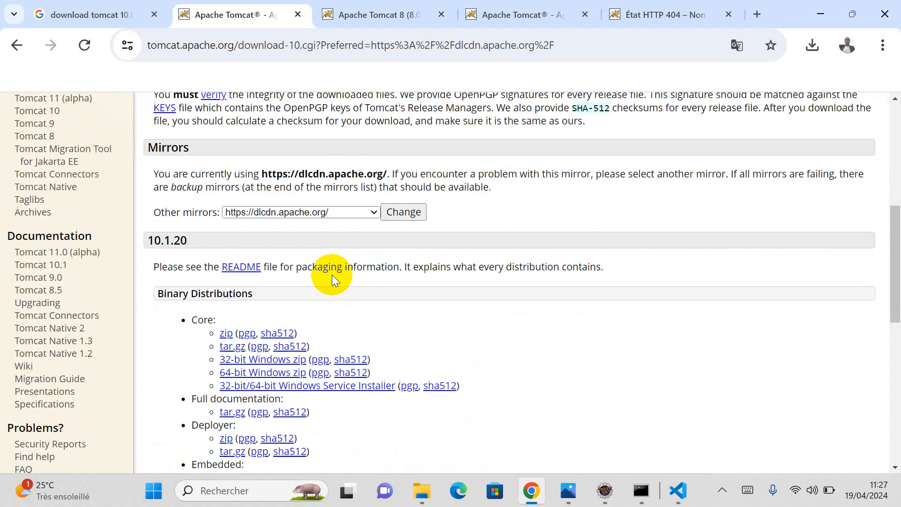
Step: Keep the dlcdn mirror, view the 10.1.20 README, then return to the Binary Distributions
click(349, 251)
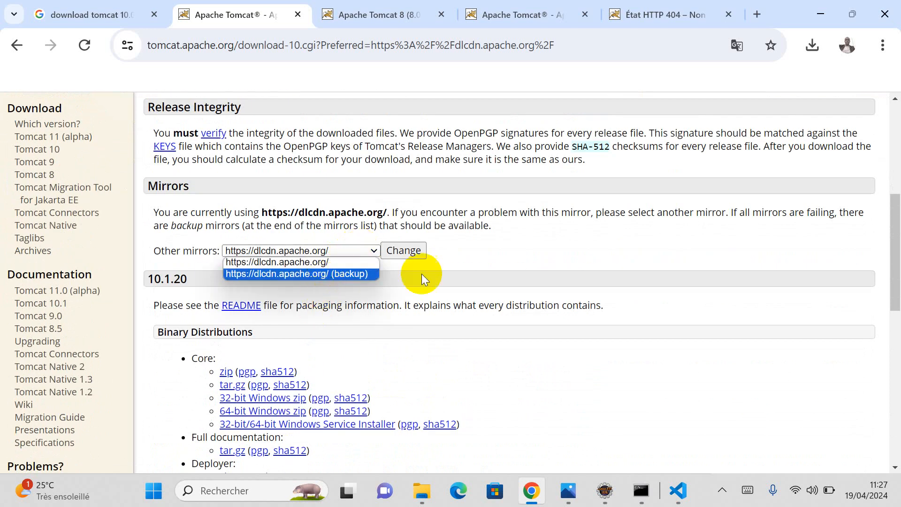
click(339, 262)
scroll(412, 272, down, 3)
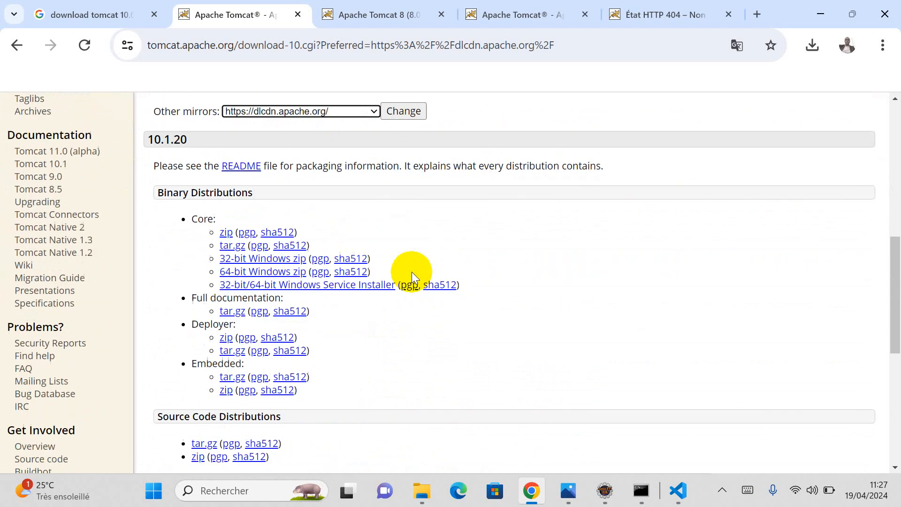
click(243, 165)
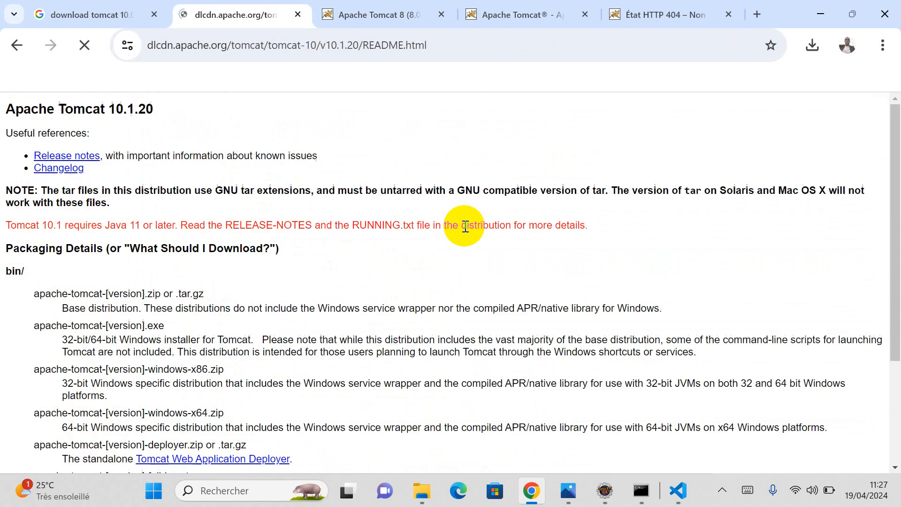
scroll(463, 227, down, 4)
scroll(465, 226, up, 1)
scroll(465, 226, down, 1)
scroll(463, 225, up, 5)
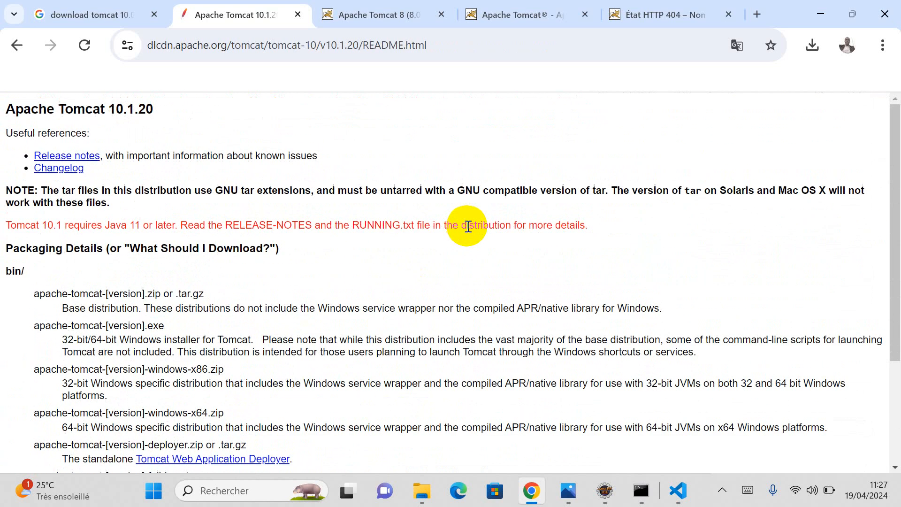
click(18, 43)
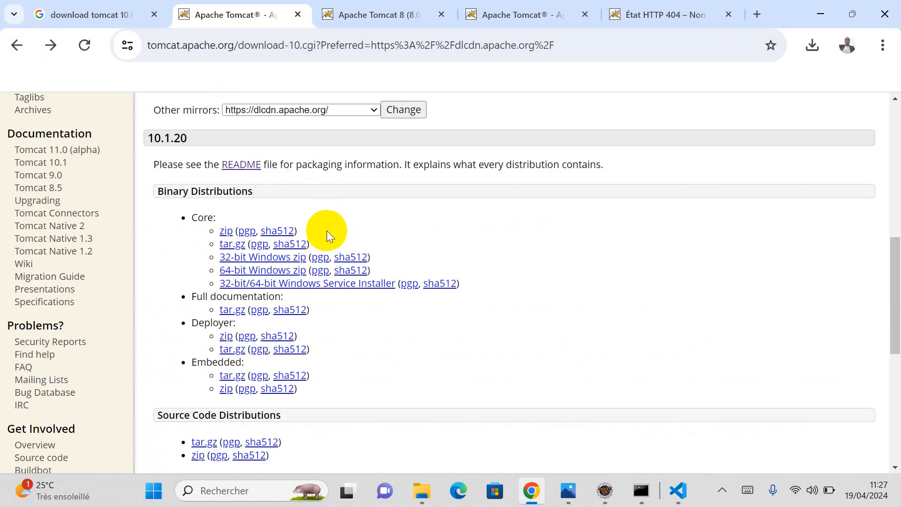
scroll(327, 229, down, 5)
scroll(328, 227, up, 15)
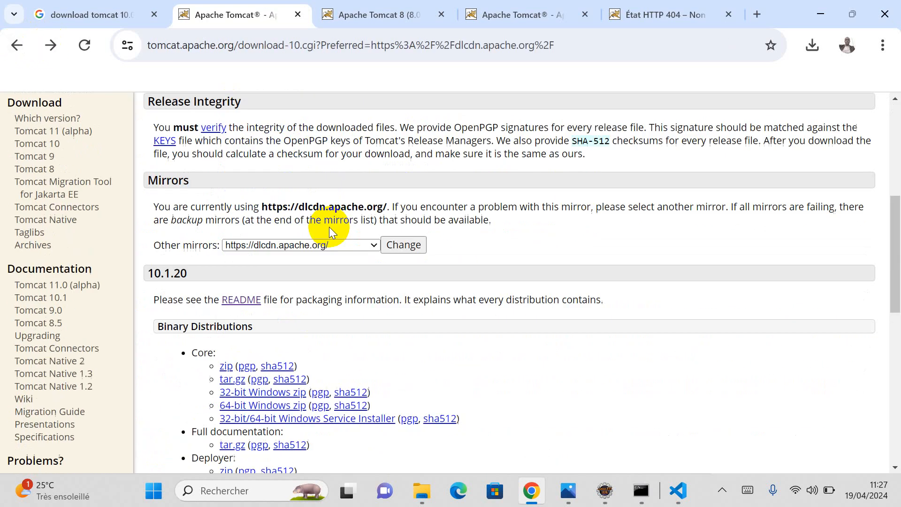
scroll(511, 350, down, 5)
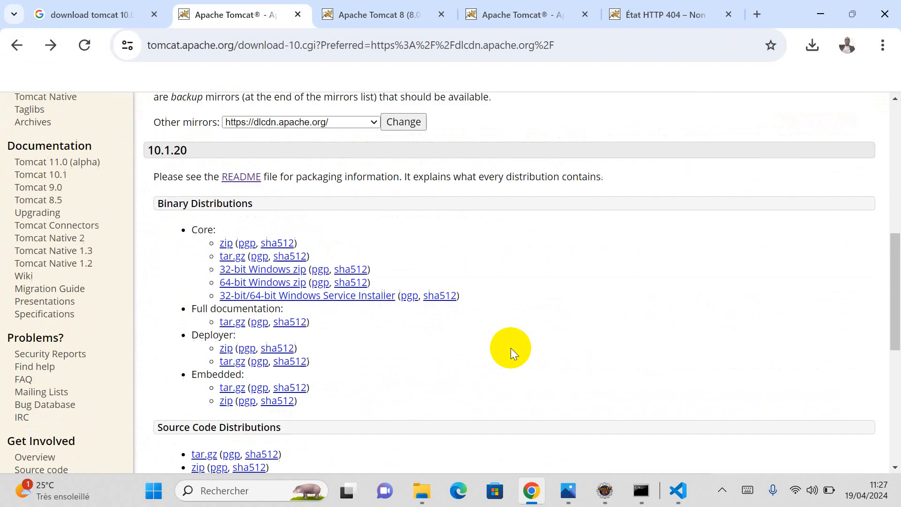
Step: Choose the Tomcat v10.1 Server type and set apache-tomcat-10.1.20 as its installation directory
click(605, 491)
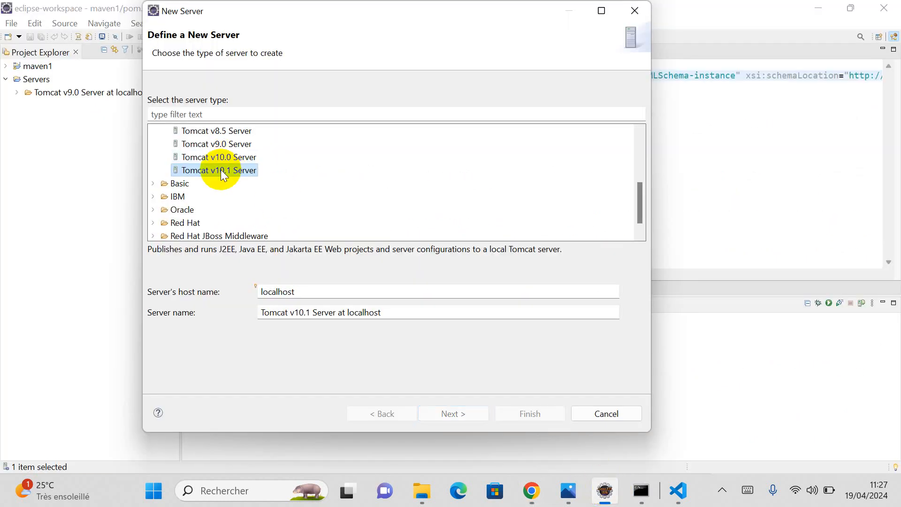
click(441, 415)
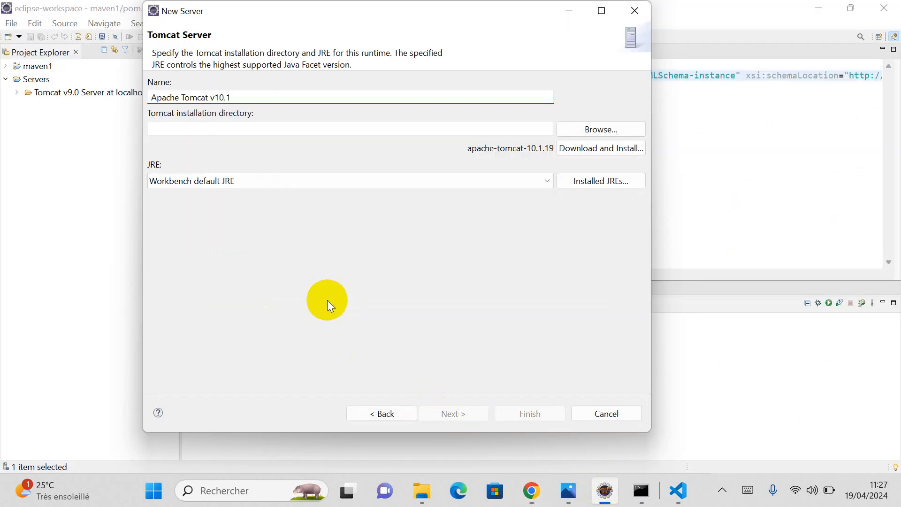
click(589, 130)
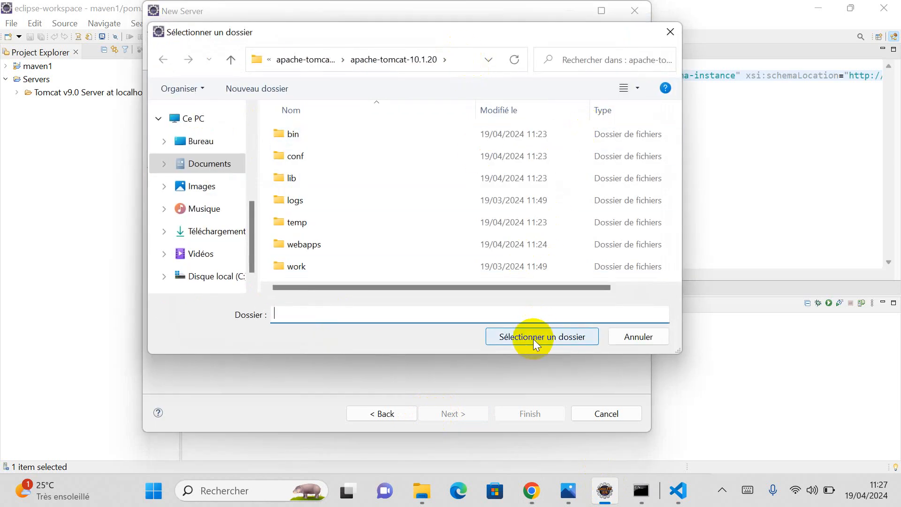
click(536, 337)
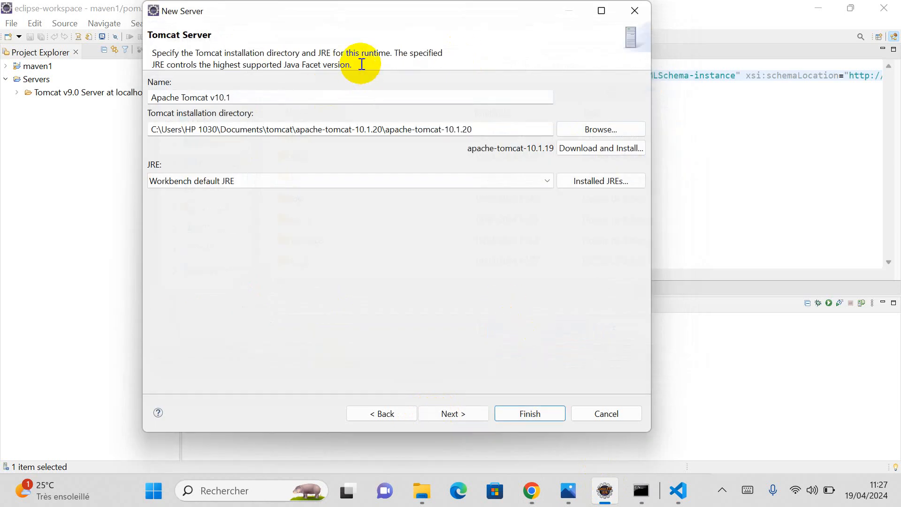
Step: Pass the resources page and finish creating the Tomcat v10.1 server at localhost
drag(362, 64, 143, 50)
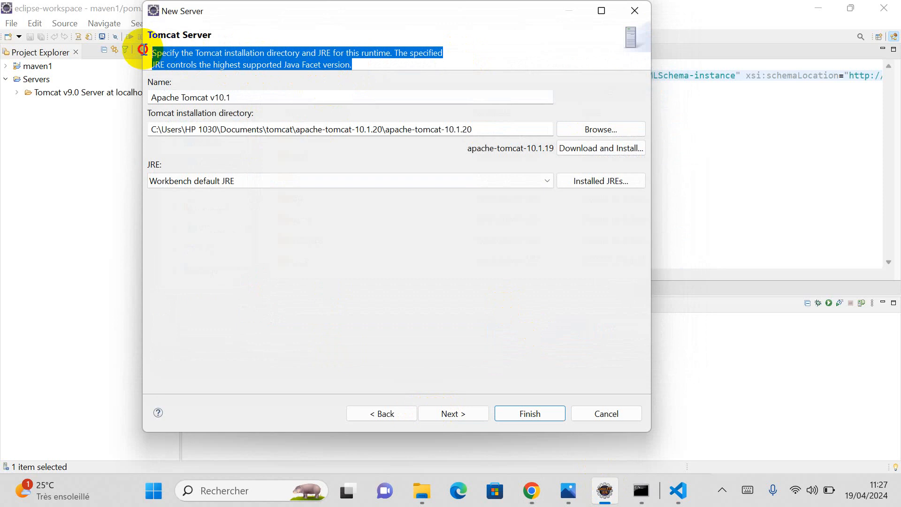
click(455, 51)
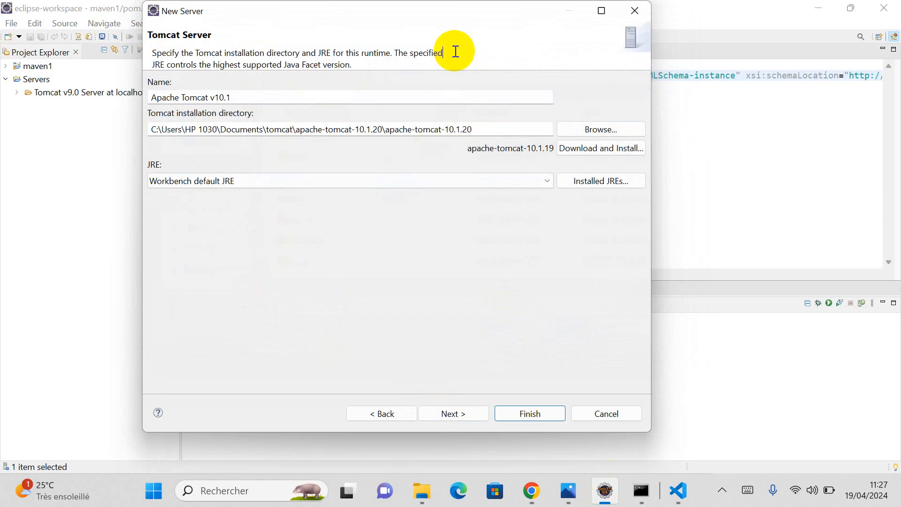
click(452, 413)
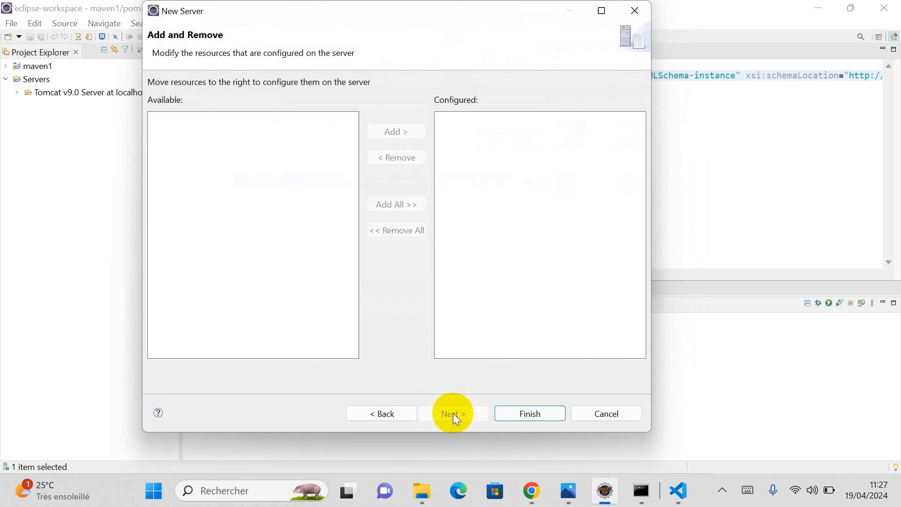
click(533, 421)
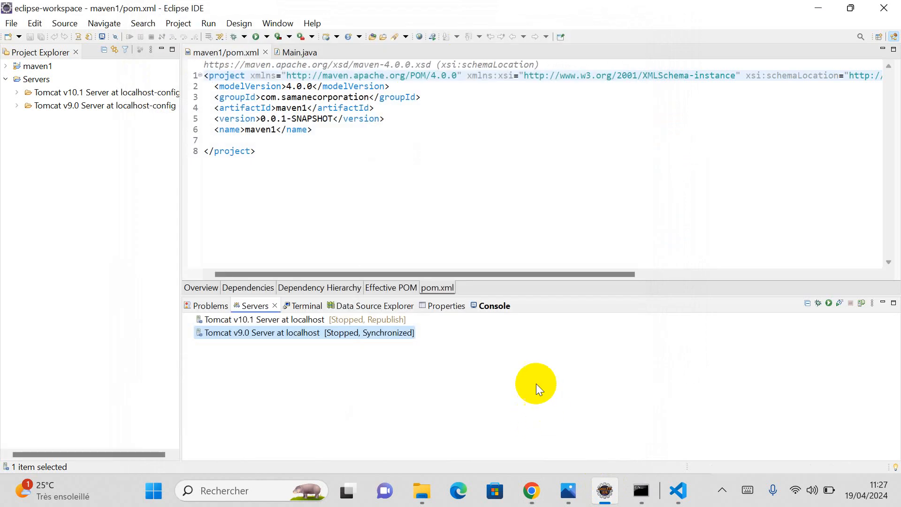
Step: Start Tomcat v10.1 Server at localhost from its Servers view context menu
click(291, 319)
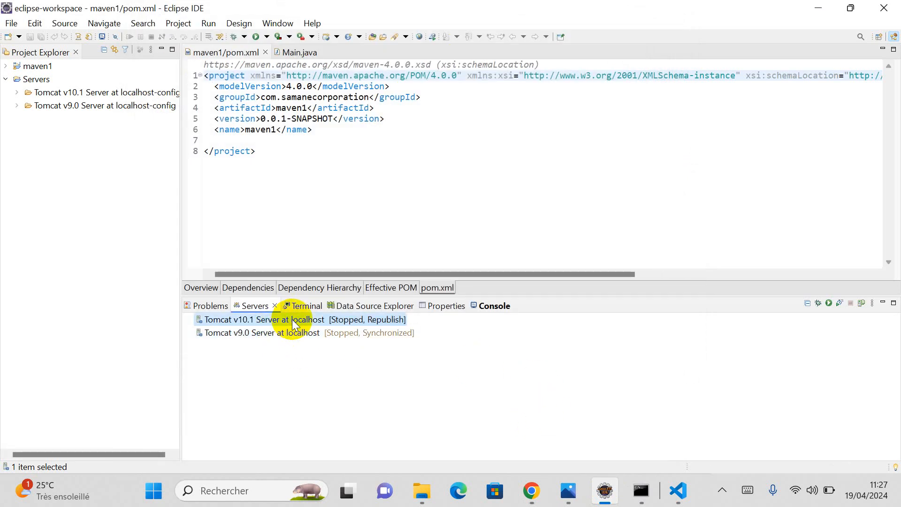
right_click(292, 319)
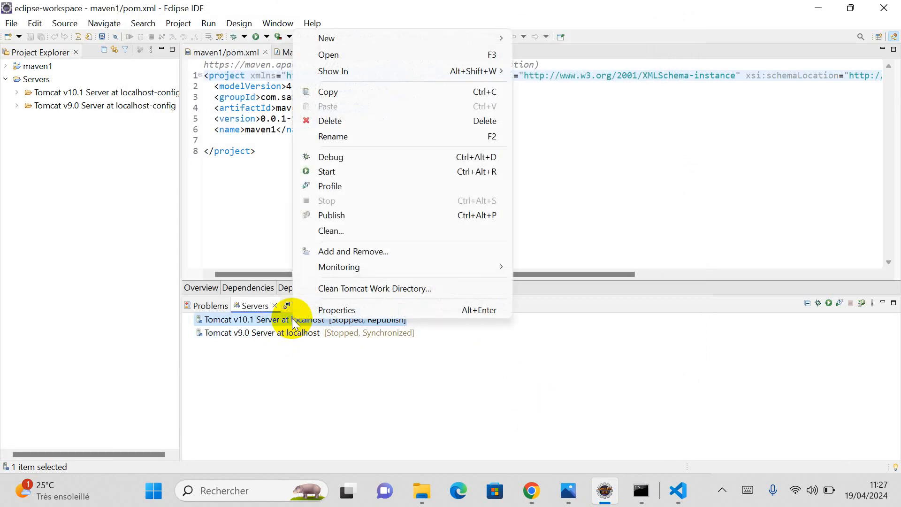
click(328, 173)
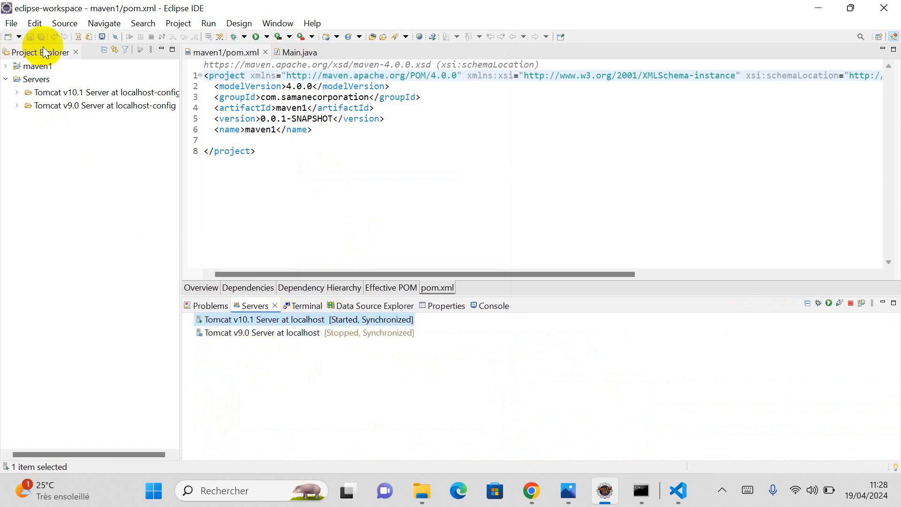
click(10, 24)
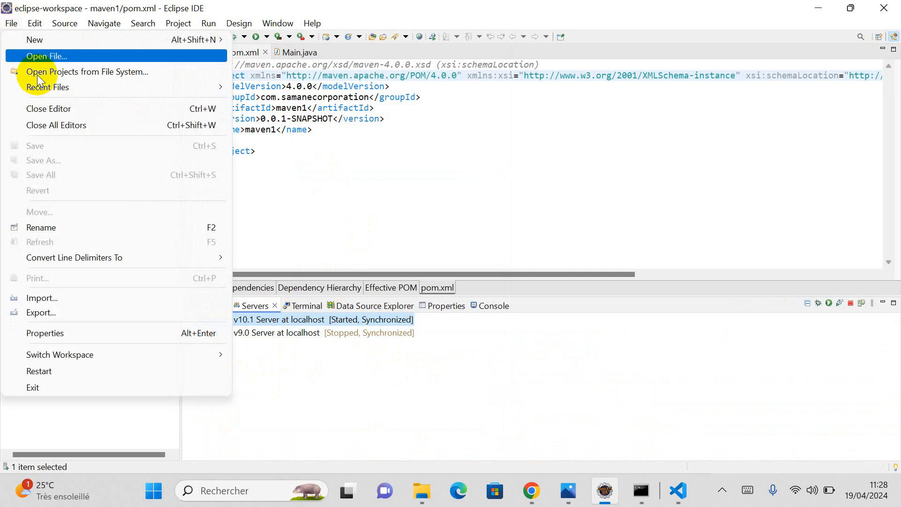
mouse_move(81, 39)
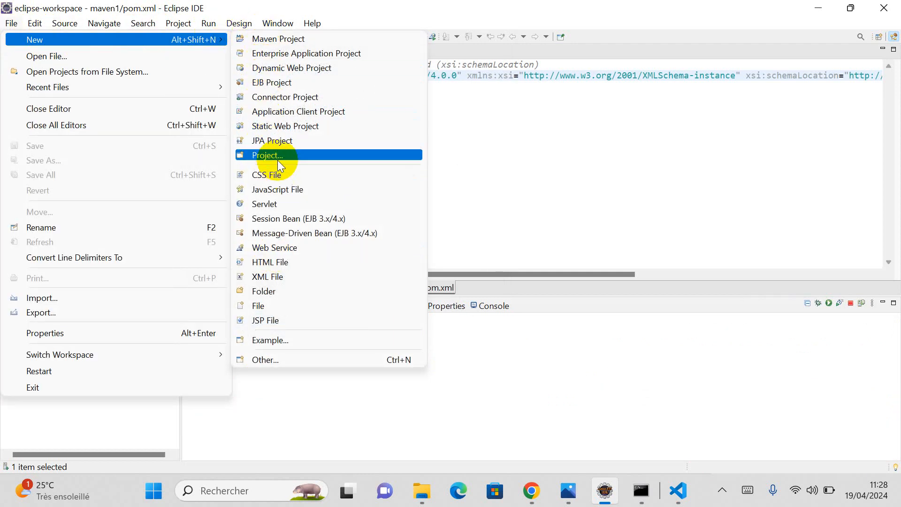
click(288, 68)
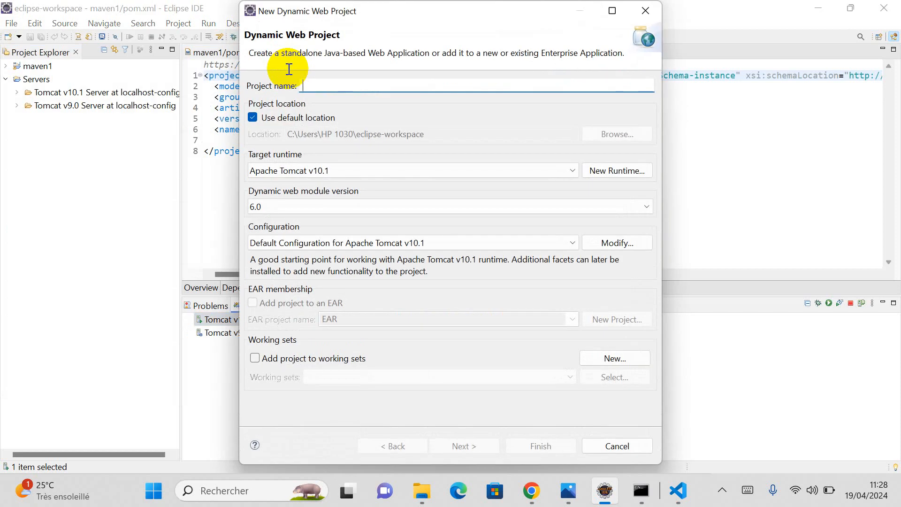
click(574, 169)
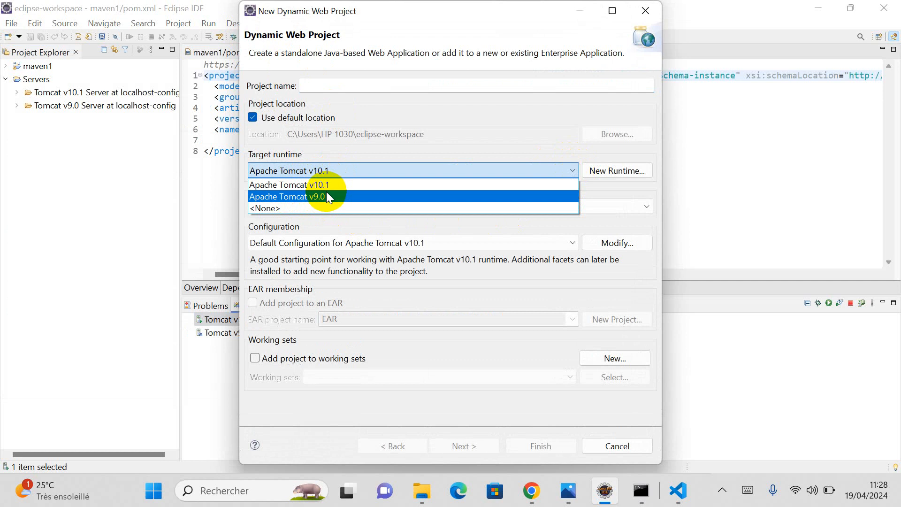
click(452, 117)
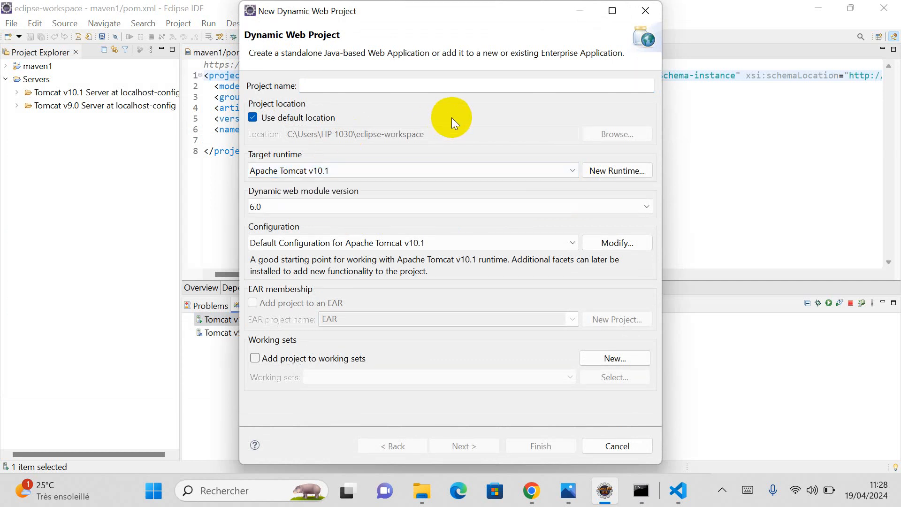
click(626, 447)
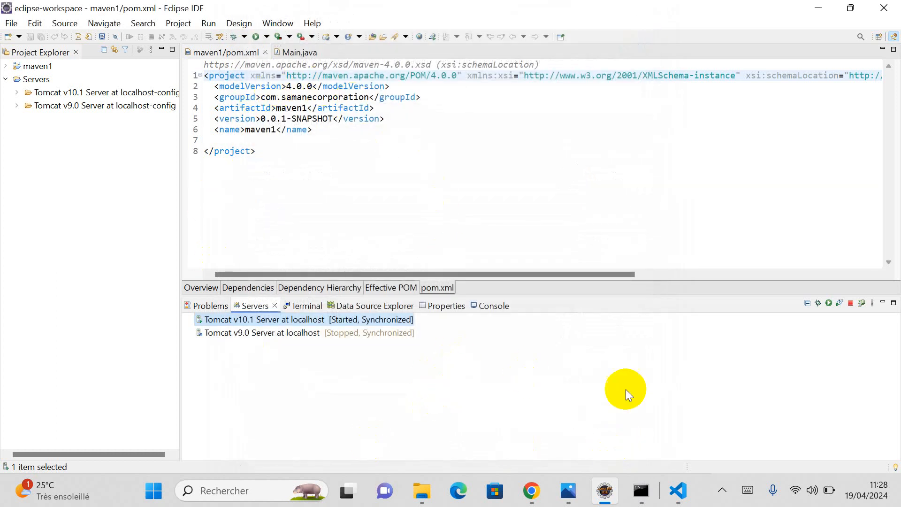
click(722, 490)
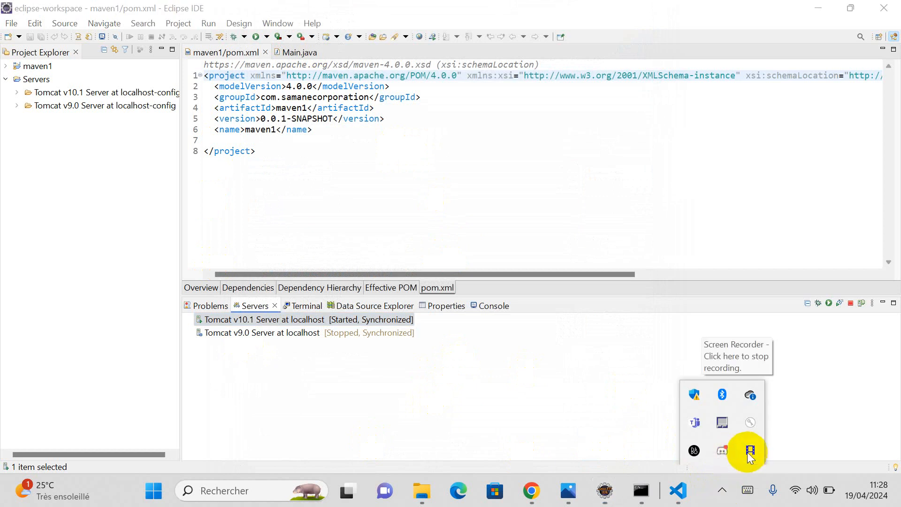